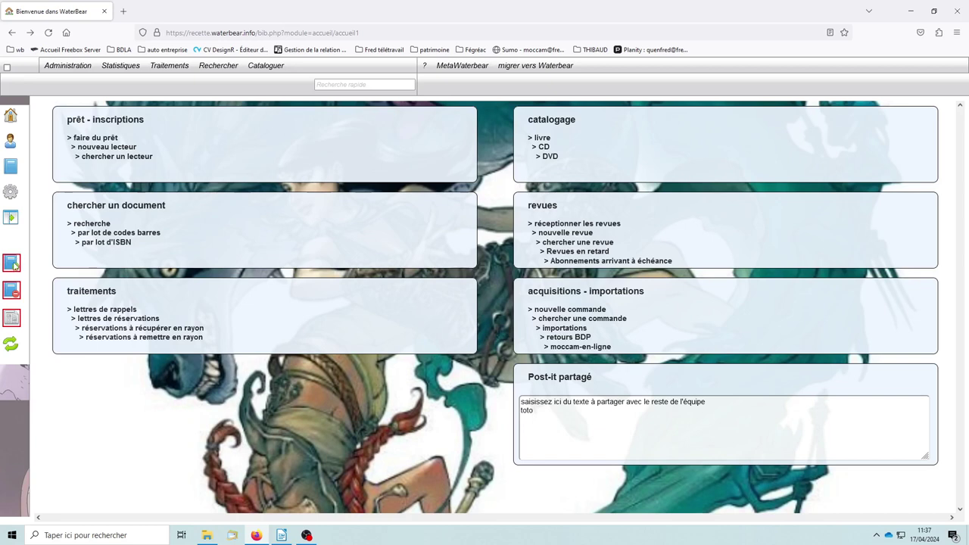
Show the 2-notice list of reservations to collect from shelves and check its search criteria
{"action": "left_click", "coordinate": [12, 262]}
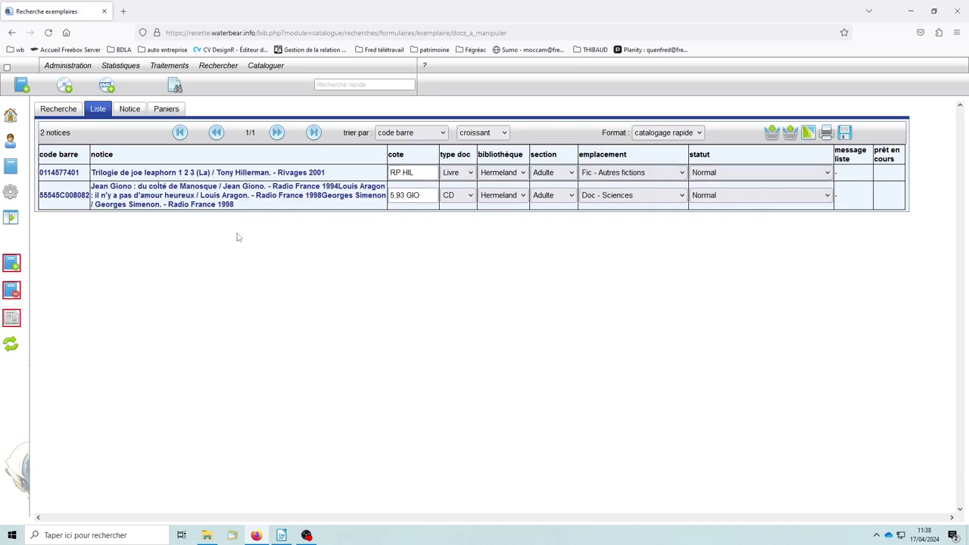
{"action": "left_click", "coordinate": [11, 115]}
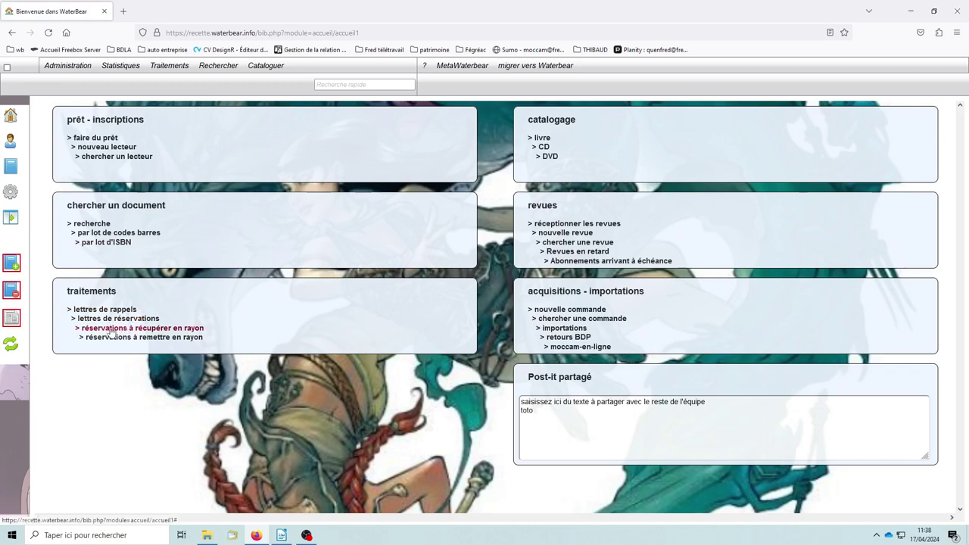
{"action": "left_click", "coordinate": [136, 329]}
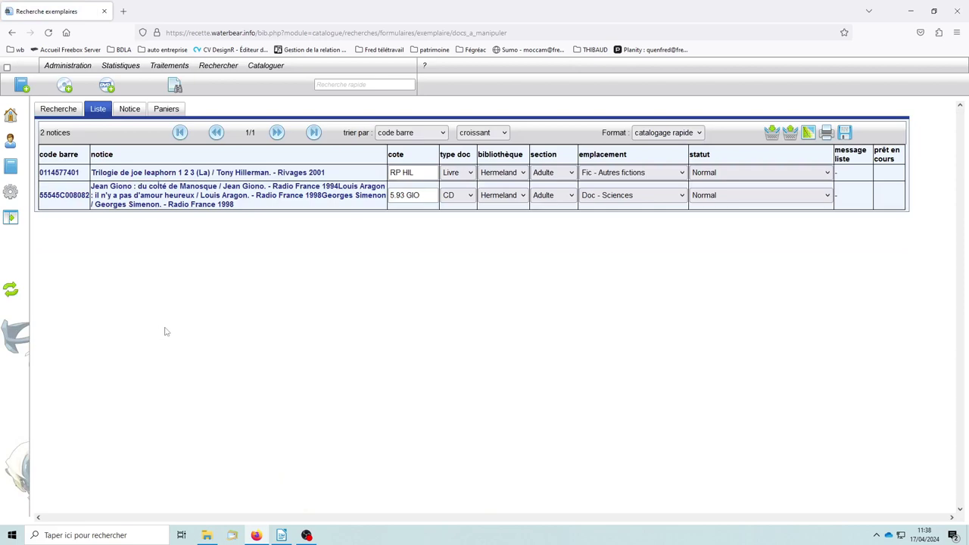
{"action": "left_click", "coordinate": [59, 111]}
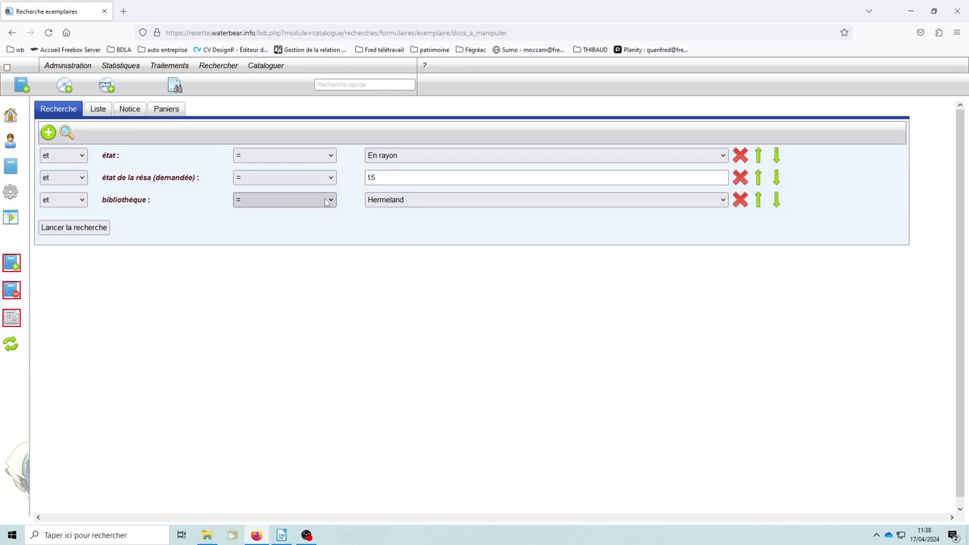
{"action": "left_click", "coordinate": [414, 202]}
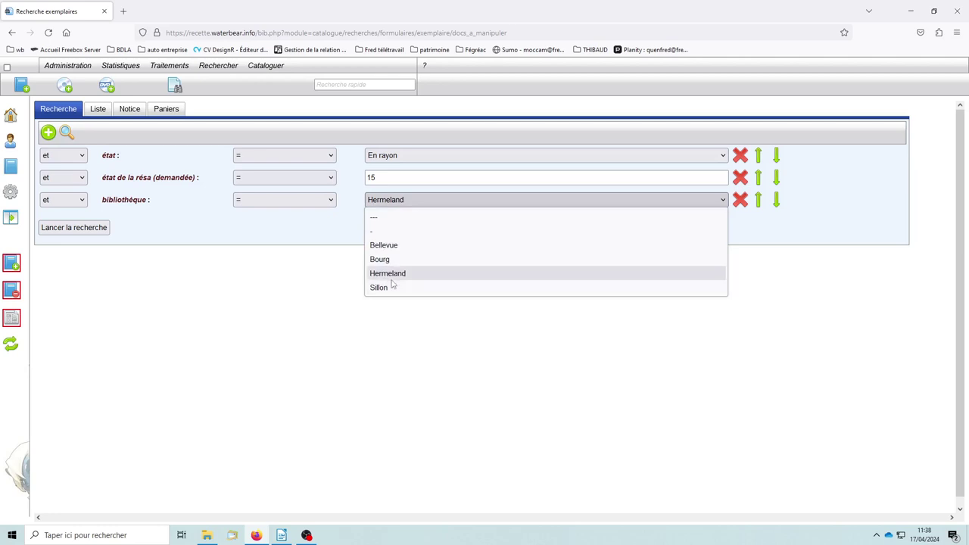
{"action": "left_click", "coordinate": [349, 245]}
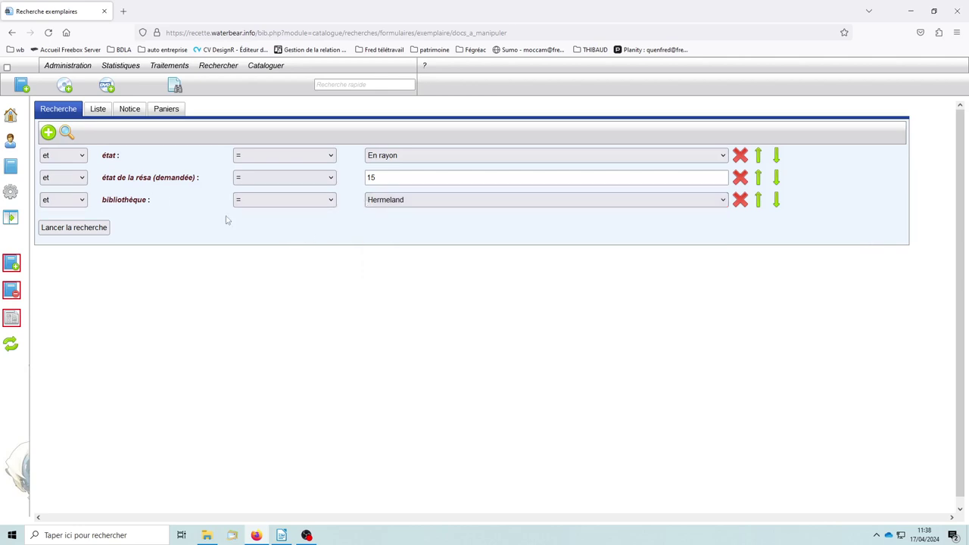
{"action": "left_click", "coordinate": [99, 110]}
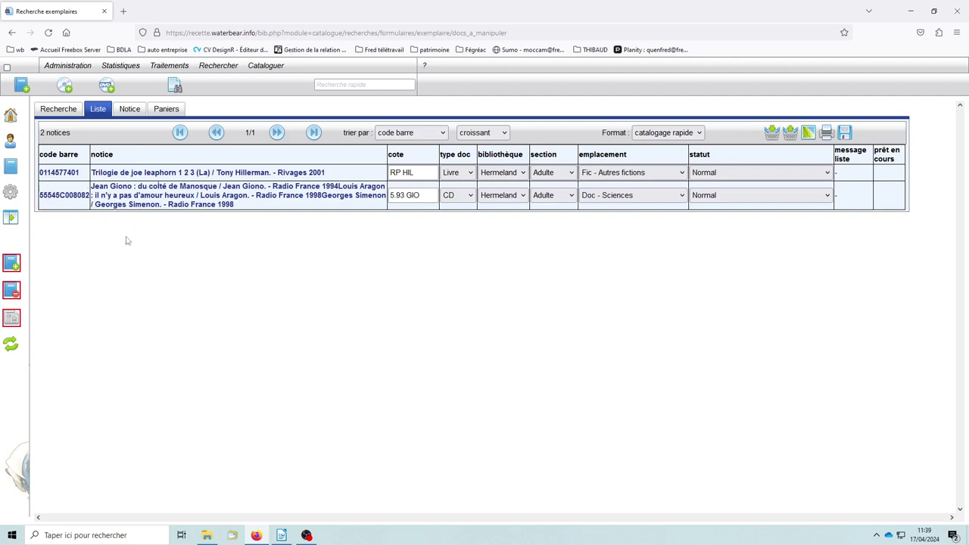
Visit the retours tab of the Prêts / retours page, then return to the home dashboard
{"action": "left_click", "coordinate": [11, 144]}
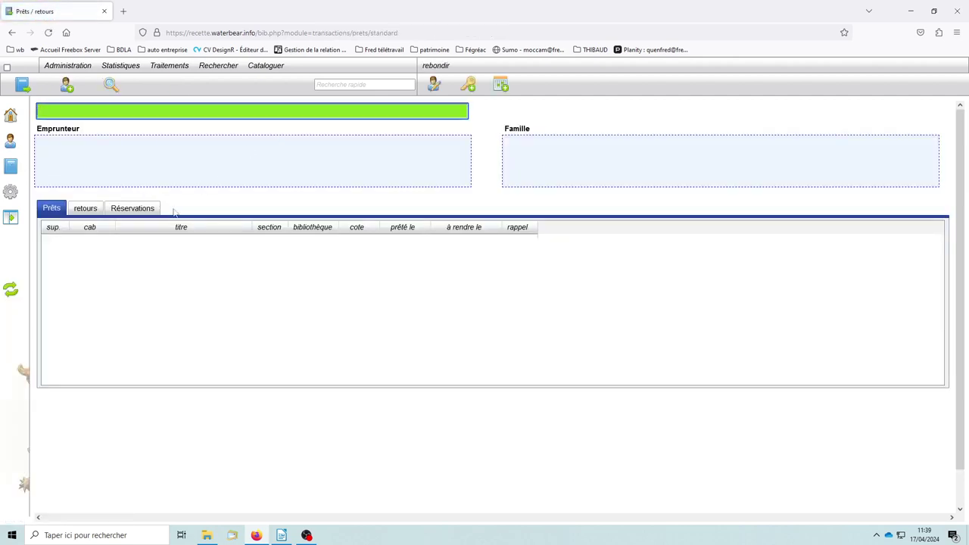
{"action": "left_click", "coordinate": [85, 209]}
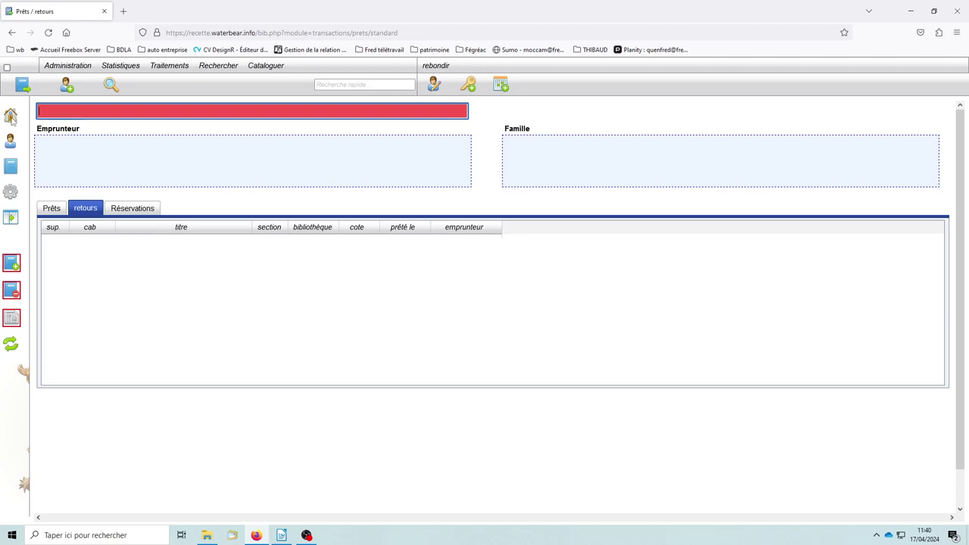
{"action": "left_click", "coordinate": [10, 115]}
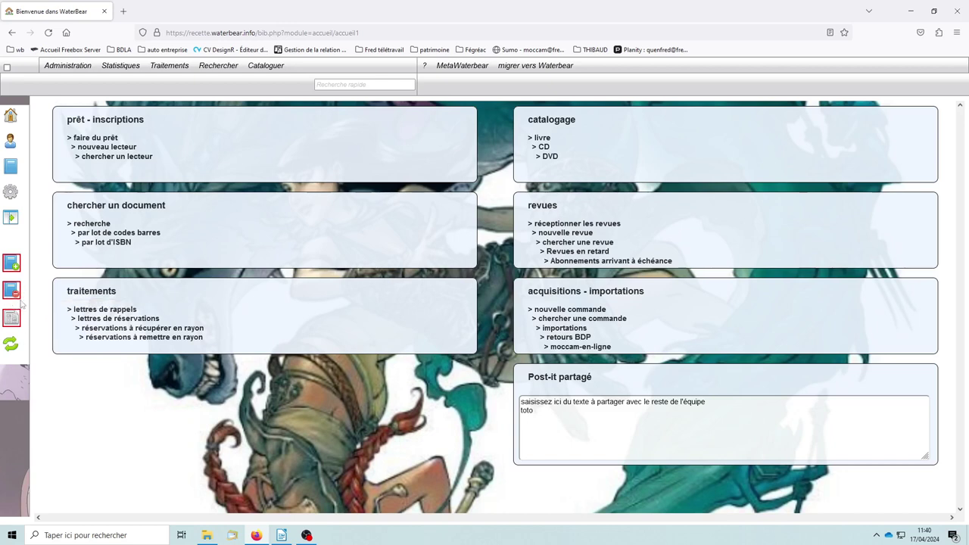
{"action": "left_click", "coordinate": [146, 343]}
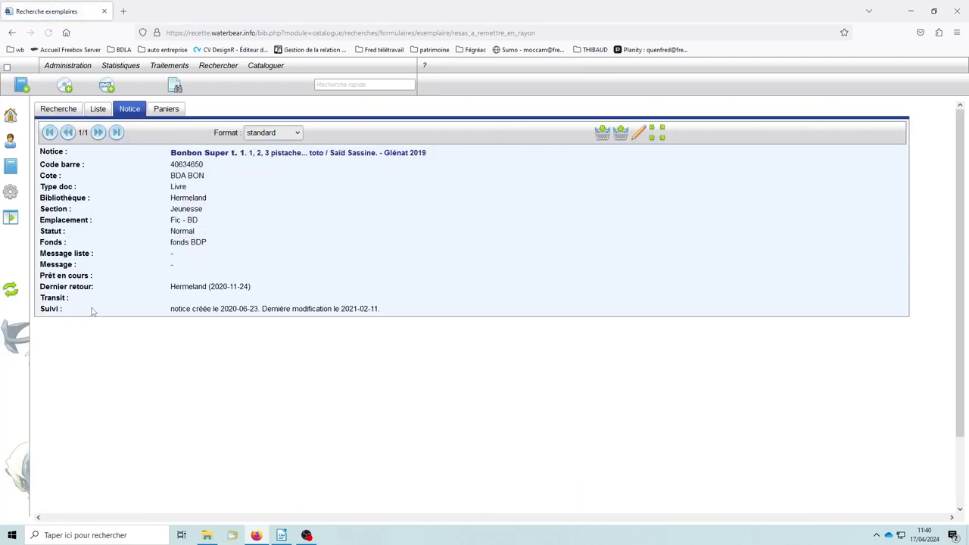
{"action": "left_click", "coordinate": [98, 109]}
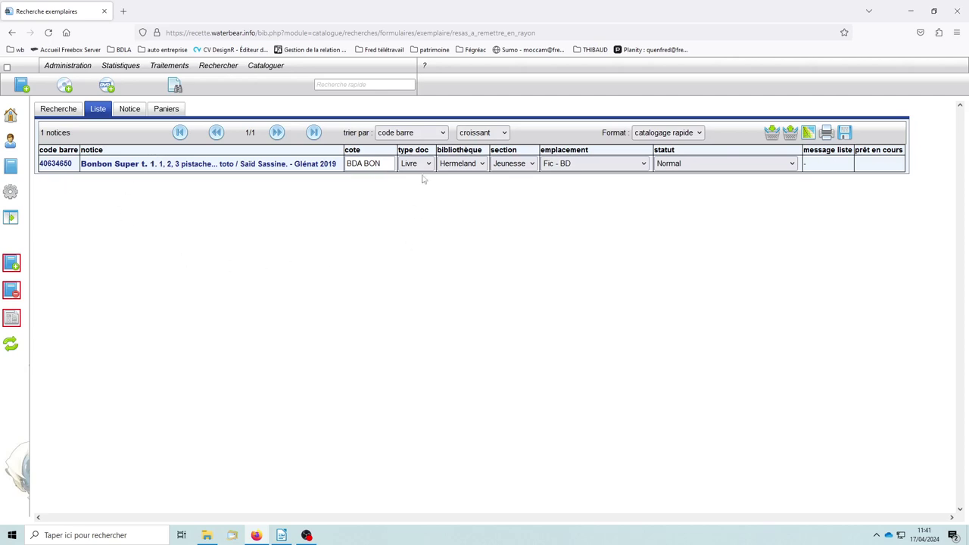
{"action": "left_click", "coordinate": [58, 110]}
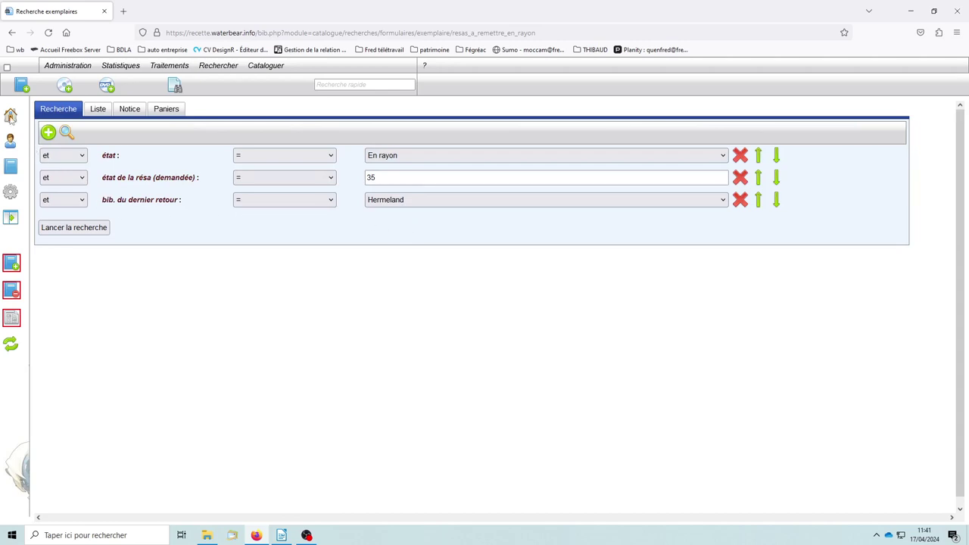
{"action": "left_click", "coordinate": [11, 115]}
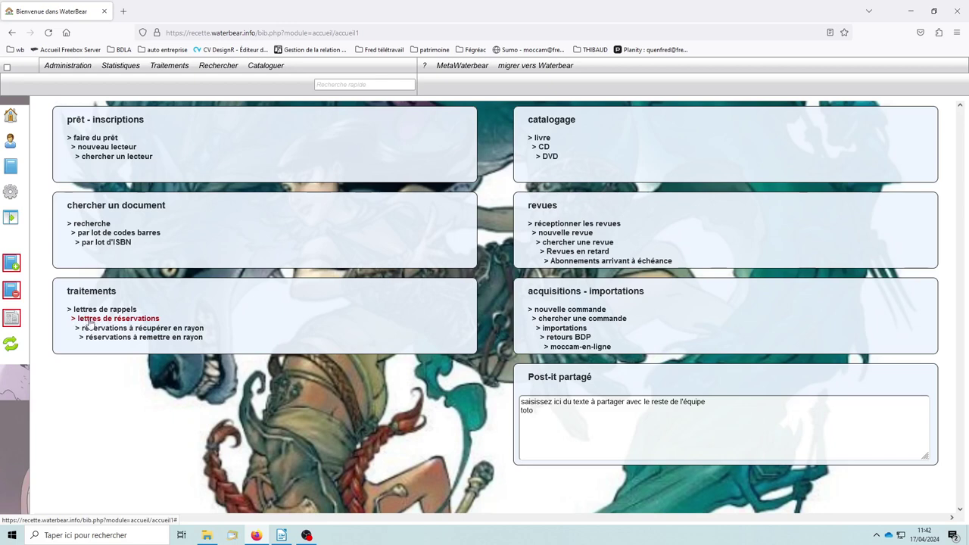
Open the reservation-letter form, tick simulation and enter a test mail address
{"action": "left_click", "coordinate": [123, 323]}
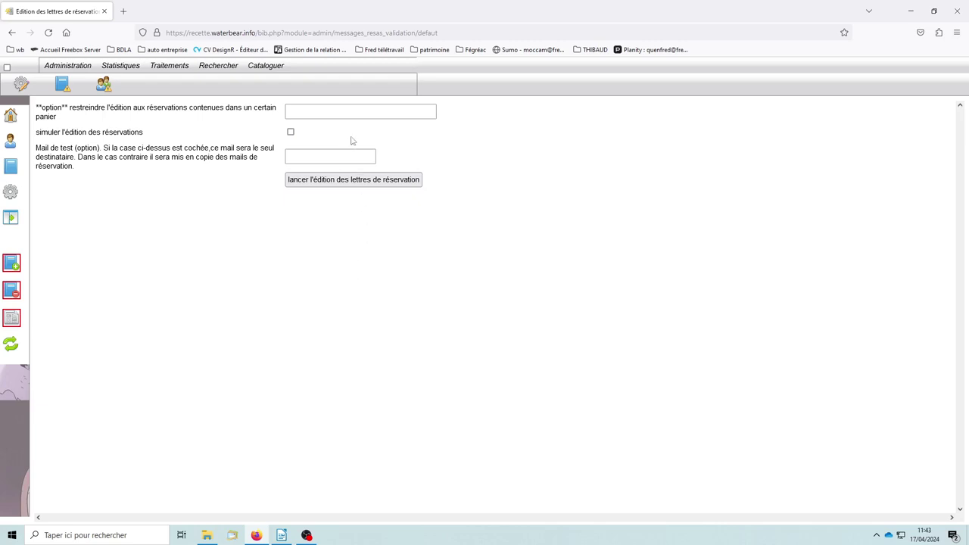
{"action": "left_click", "coordinate": [291, 132]}
{"action": "left_click", "coordinate": [304, 156]}
{"action": "left_click", "coordinate": [321, 138]}
{"action": "left_click", "coordinate": [312, 156]}
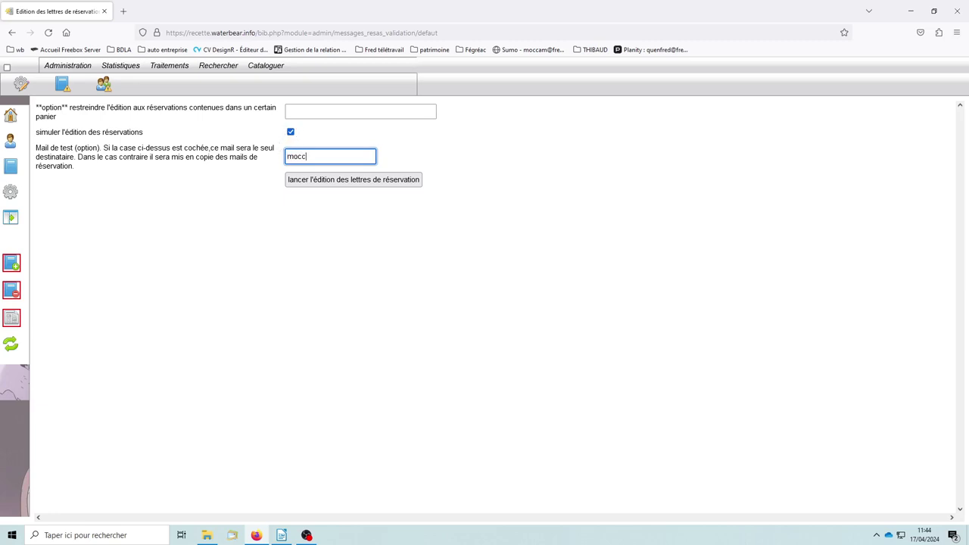
Re-enter the test mail address, untick simulation, and focus the basket restriction field
{"action": "left_click_drag", "start_coordinate": [342, 156], "coordinate": [217, 156]}
{"action": "key", "text": "Delete"}
{"action": "left_click", "coordinate": [430, 150]}
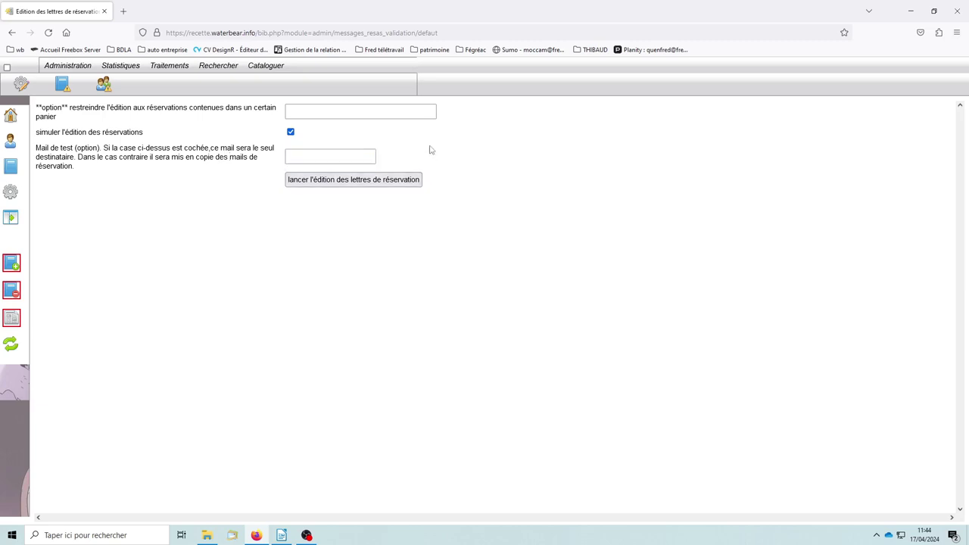
{"action": "left_click", "coordinate": [290, 132]}
{"action": "left_click", "coordinate": [312, 157]}
{"action": "left_click", "coordinate": [338, 267]}
{"action": "left_click", "coordinate": [297, 112]}
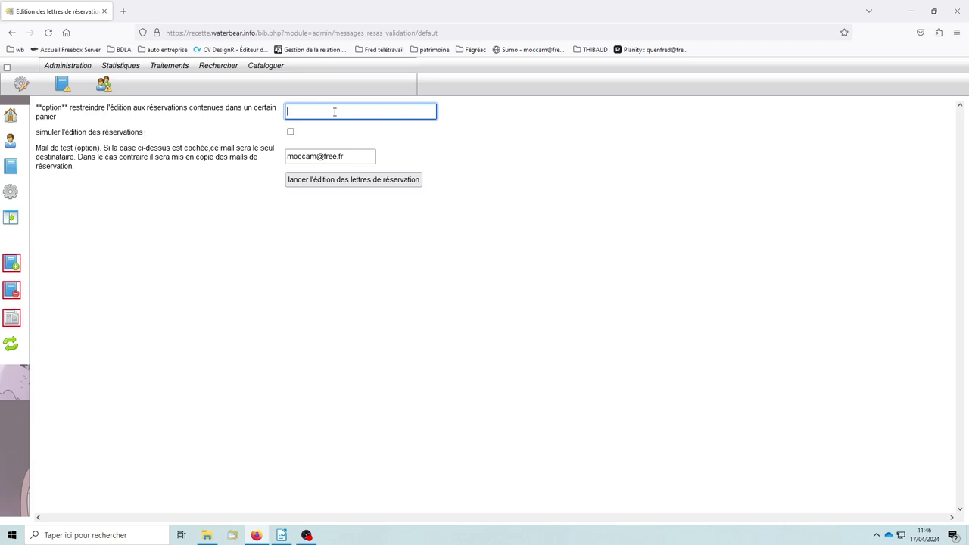
In a new tab, open the Réservations search and view its commun, system, utiliasteurs and waterbear basket folders
{"action": "left_click", "coordinate": [6, 69]}
{"action": "left_click", "coordinate": [217, 67]}
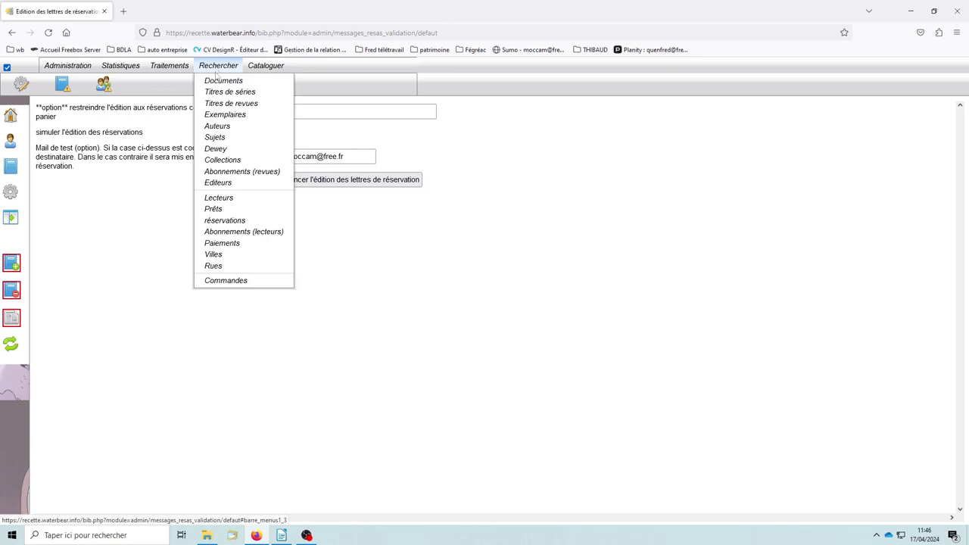
{"action": "left_click", "coordinate": [237, 221]}
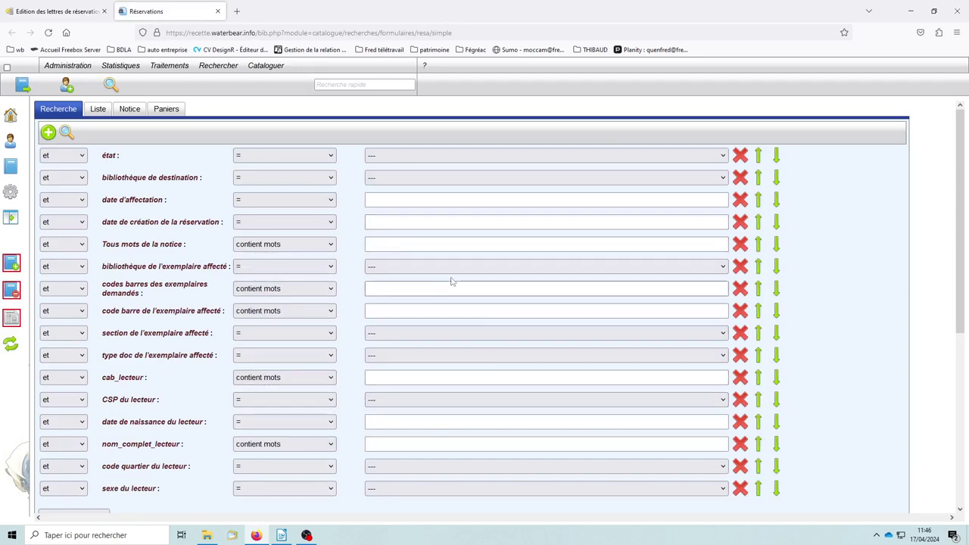
{"action": "left_click", "coordinate": [165, 111]}
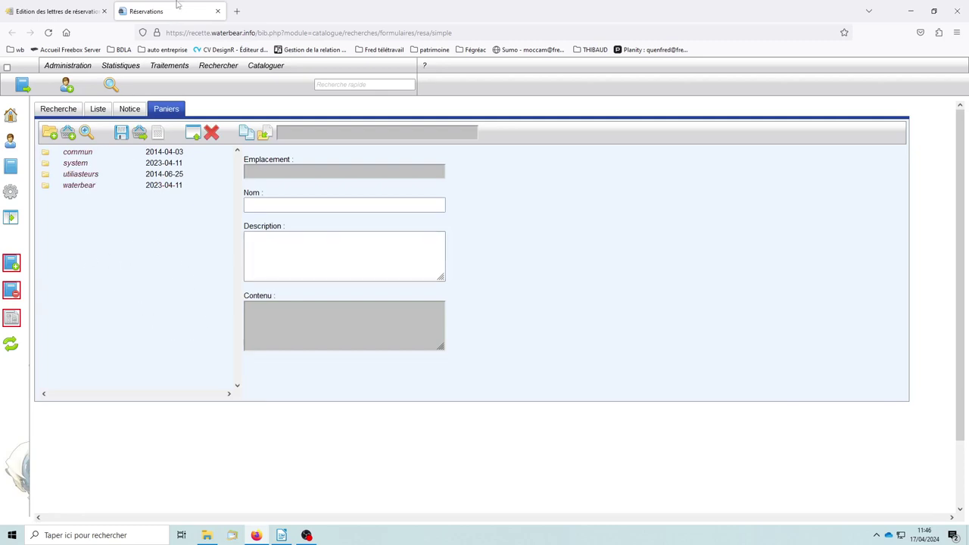
Back on the reservation-letter form, leave the basket restriction field empty
{"action": "left_click", "coordinate": [70, 11]}
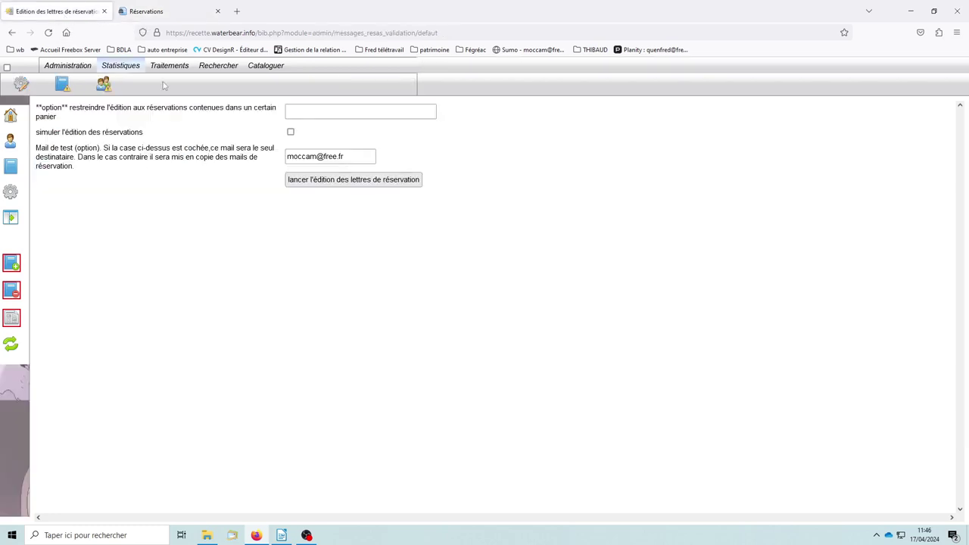
{"action": "left_click", "coordinate": [330, 111]}
{"action": "type", "text": "qc"}
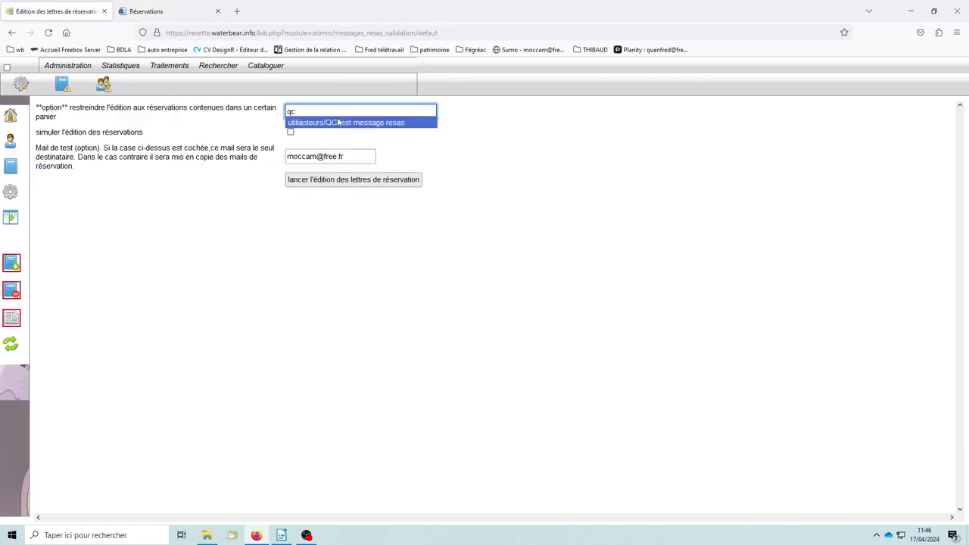
{"action": "key", "text": "BackSpace"}
{"action": "key", "text": "BackSpace"}
{"action": "left_click", "coordinate": [486, 152]}
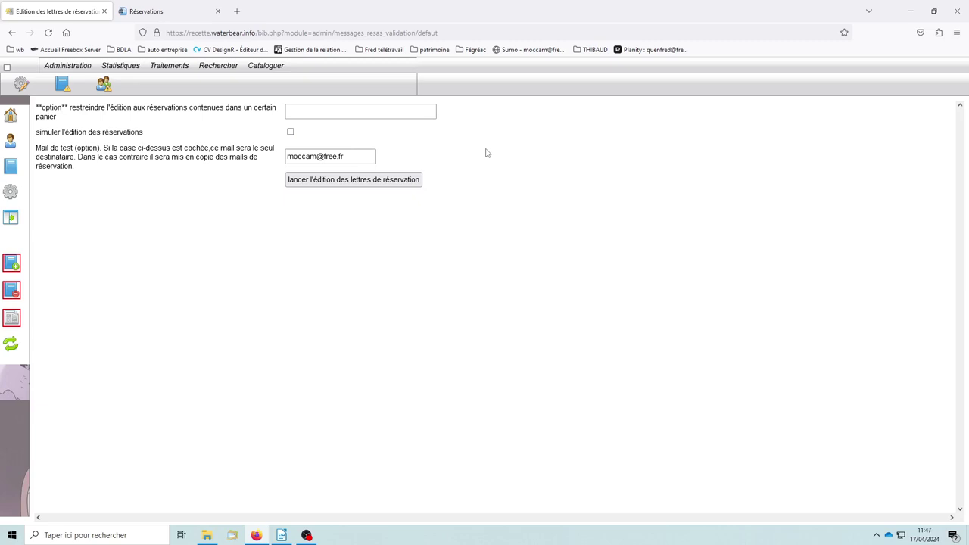
Clear the test mail, generate a simulated reservation letter without printing, then view Réservations
{"action": "left_click_drag", "start_coordinate": [335, 156], "coordinate": [234, 159]}
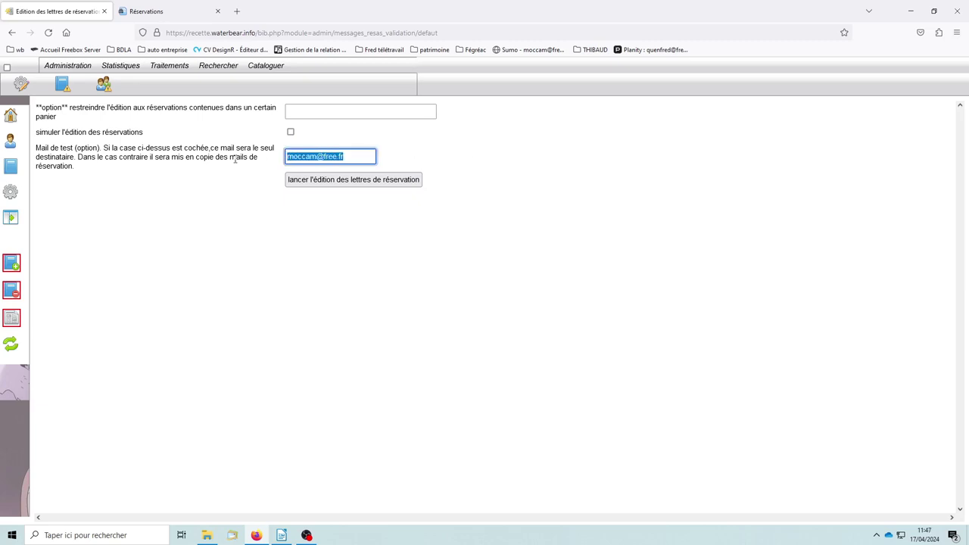
{"action": "key", "text": "BackSpace"}
{"action": "left_click", "coordinate": [290, 132]}
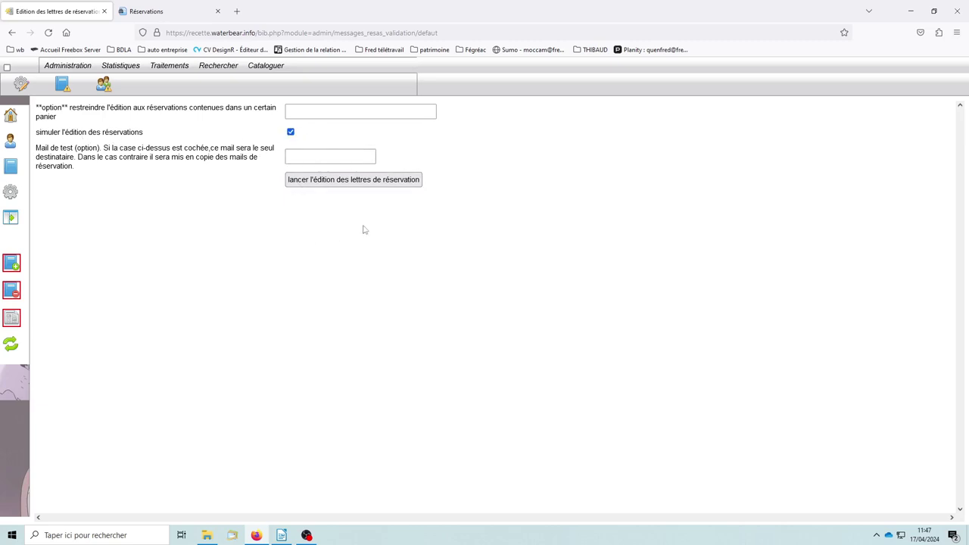
{"action": "left_click", "coordinate": [341, 181]}
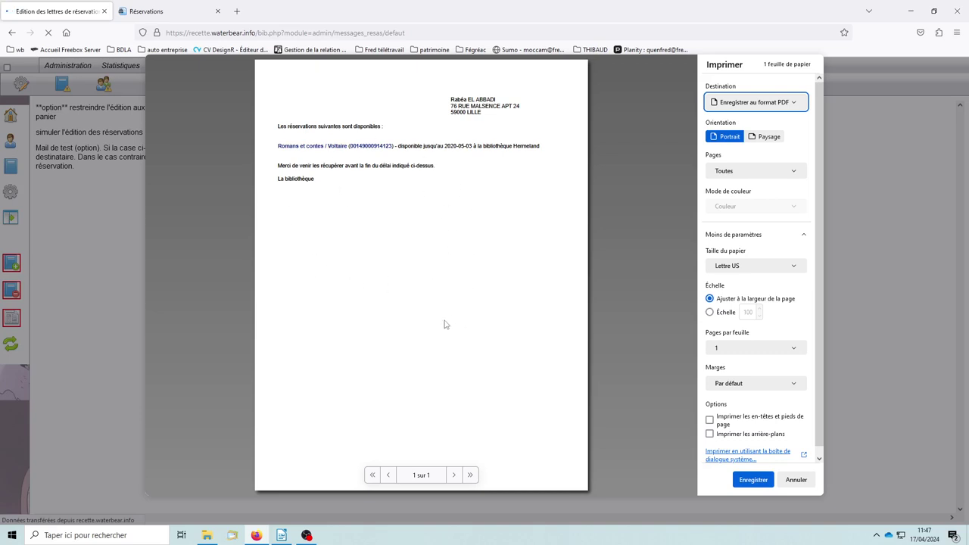
{"action": "left_click", "coordinate": [797, 480]}
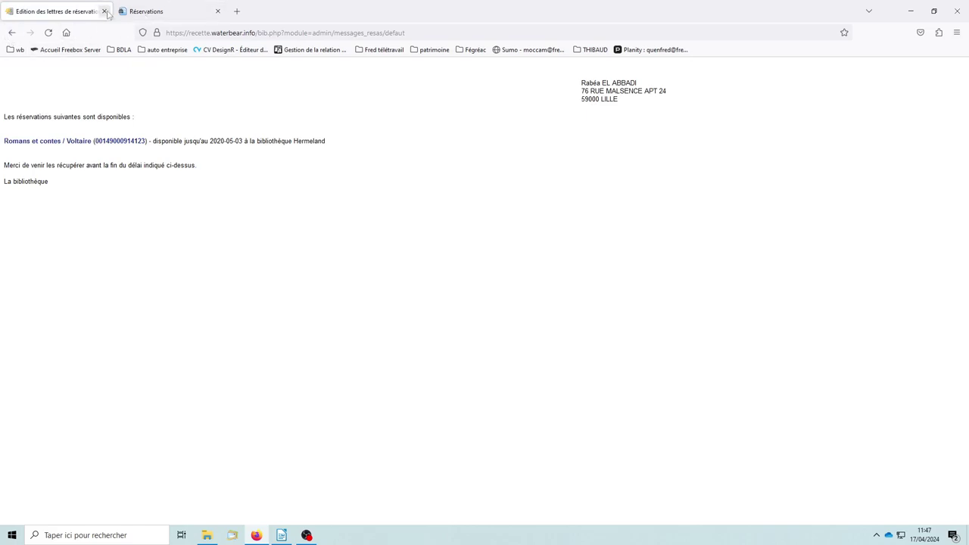
{"action": "left_click", "coordinate": [147, 13]}
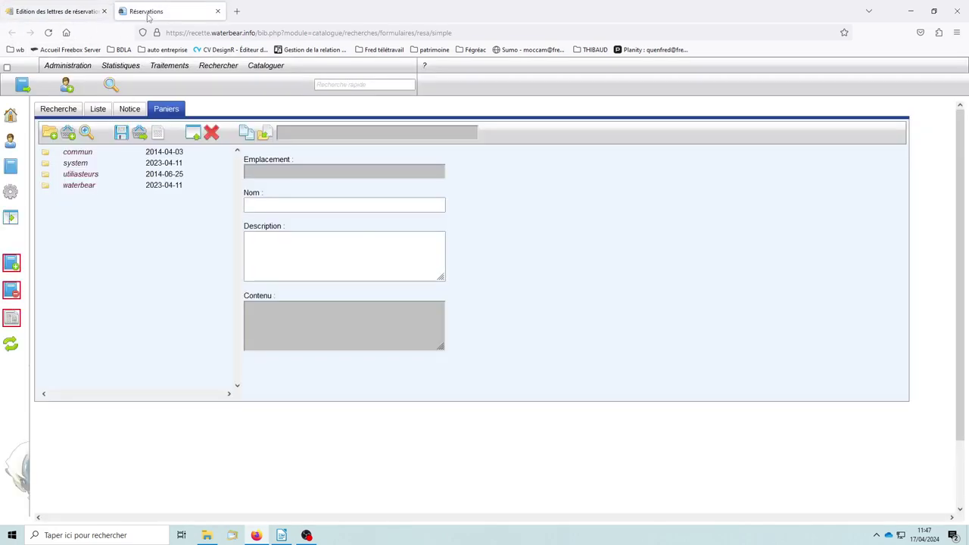
Close the reservation-letter tab and open the reminder letters page from the home dashboard
{"action": "left_click", "coordinate": [104, 11]}
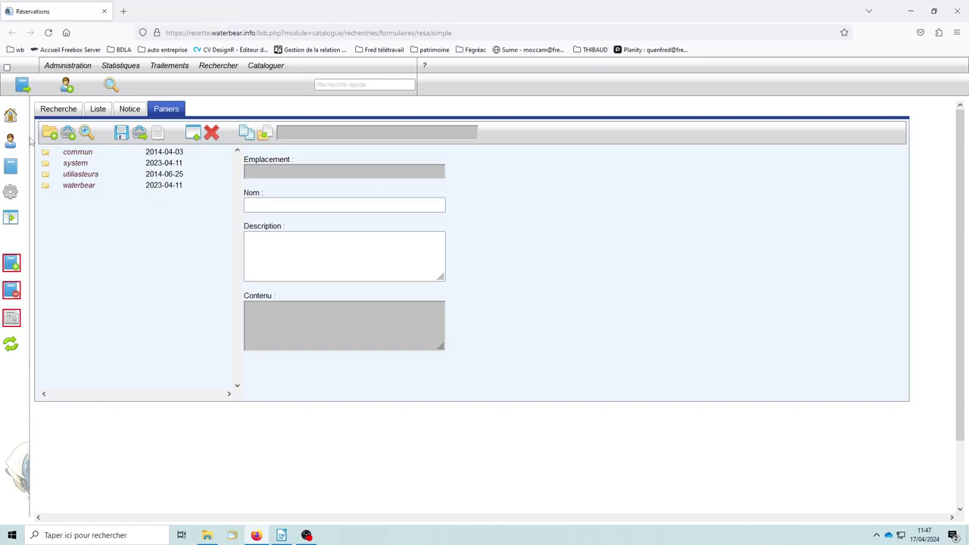
{"action": "left_click", "coordinate": [10, 116]}
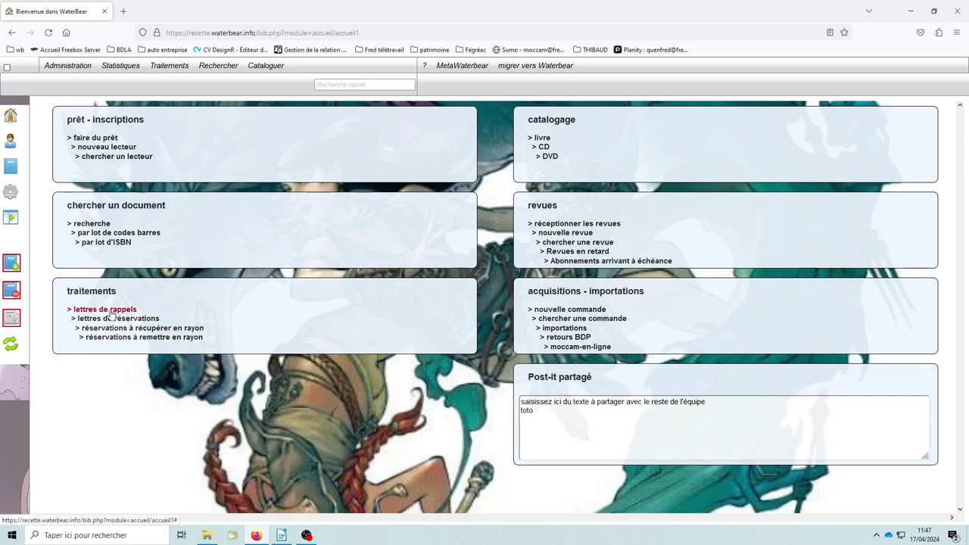
{"action": "left_click", "coordinate": [110, 311]}
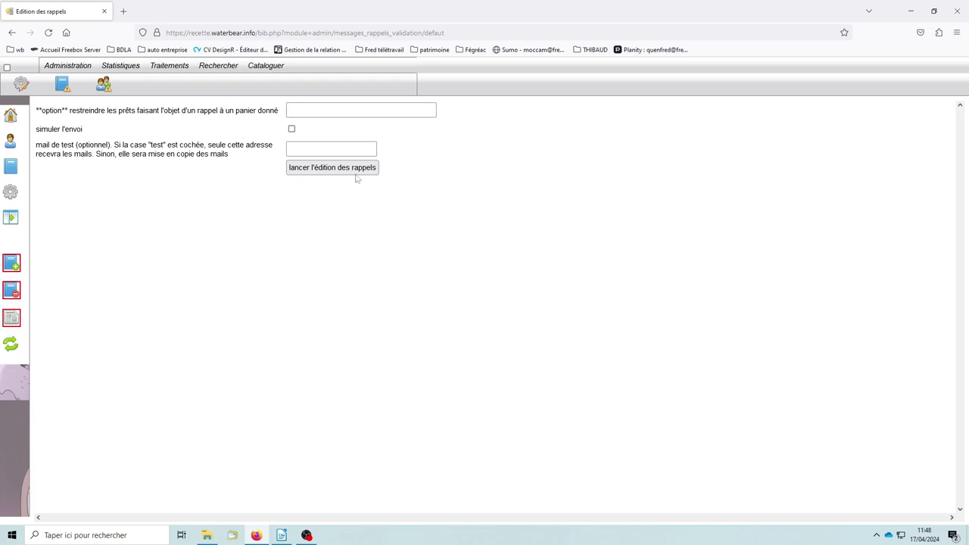
Leave the reminder form's basket and test mail fields empty and tick 'simuler l'envoi'
{"action": "left_click", "coordinate": [296, 113]}
{"action": "left_click", "coordinate": [294, 147]}
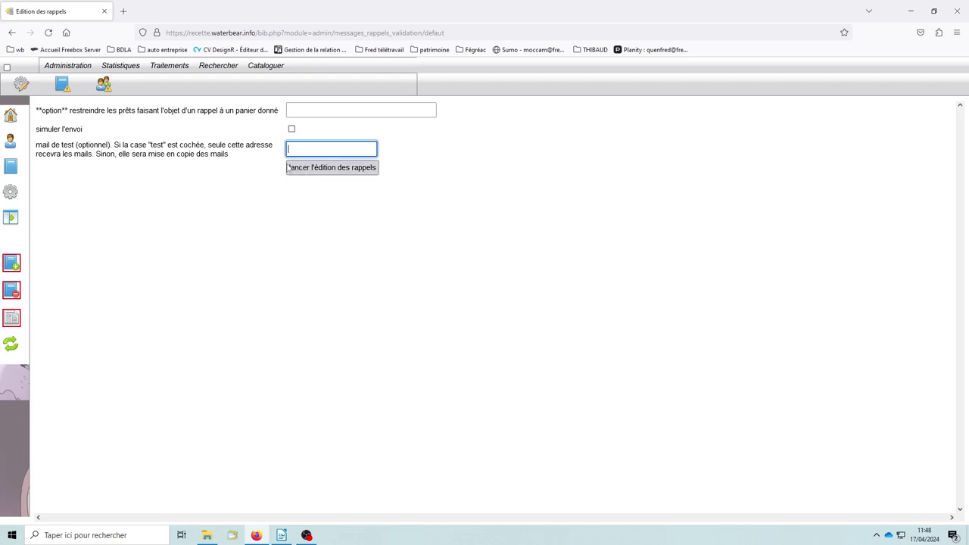
{"action": "left_click", "coordinate": [291, 129]}
Generate the 9-page simulated reminder batch without printing, then go back to the home dashboard
{"action": "left_click", "coordinate": [323, 171]}
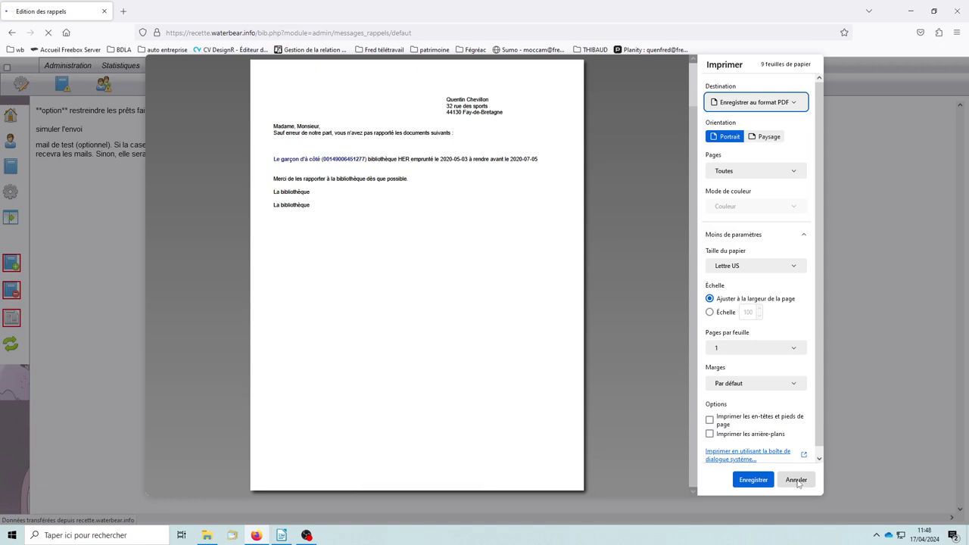
{"action": "left_click", "coordinate": [797, 481]}
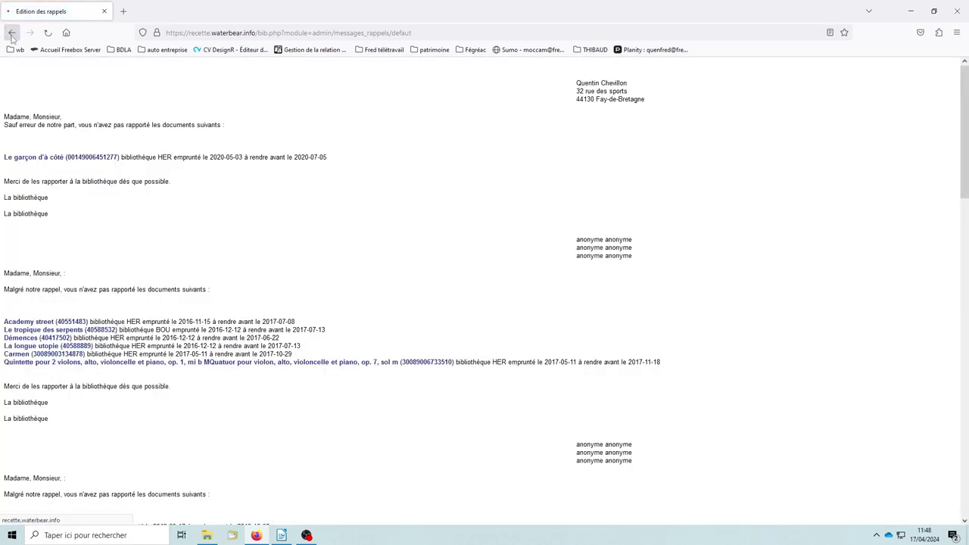
{"action": "left_click", "coordinate": [12, 32]}
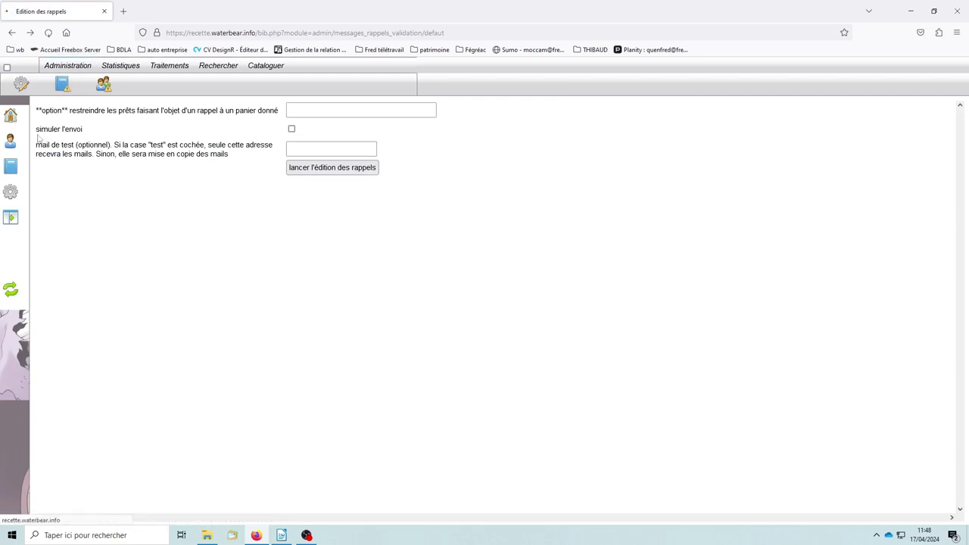
{"action": "left_click", "coordinate": [12, 119]}
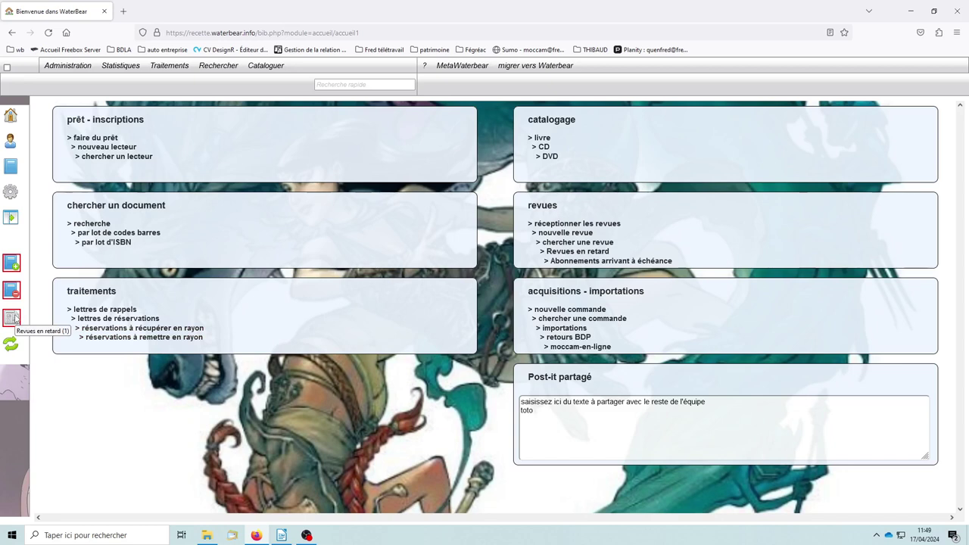
Open the late periodicals page showing the overdue Science et vie subscription
{"action": "left_click", "coordinate": [16, 318]}
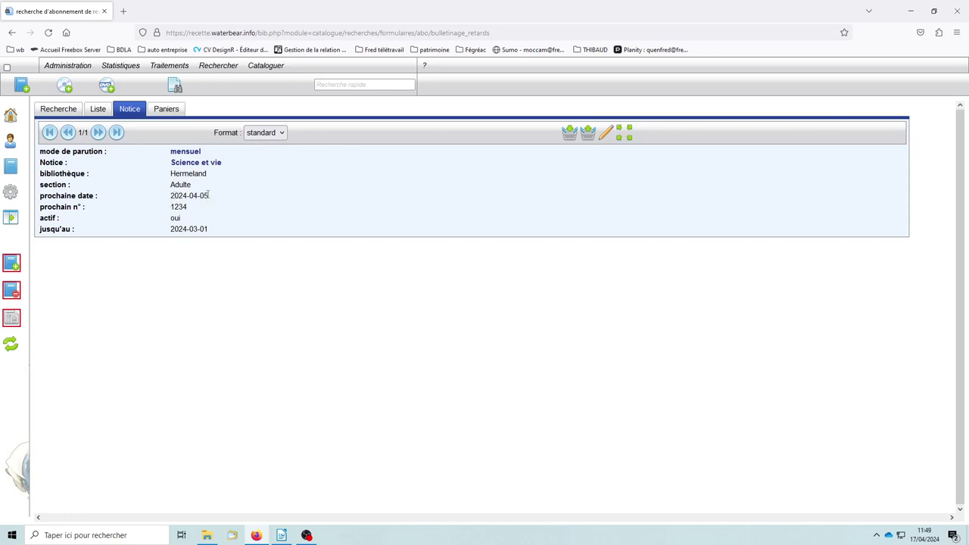
{"action": "left_click_drag", "start_coordinate": [208, 195], "coordinate": [171, 196]}
{"action": "left_click", "coordinate": [250, 199]}
{"action": "left_click", "coordinate": [11, 115]}
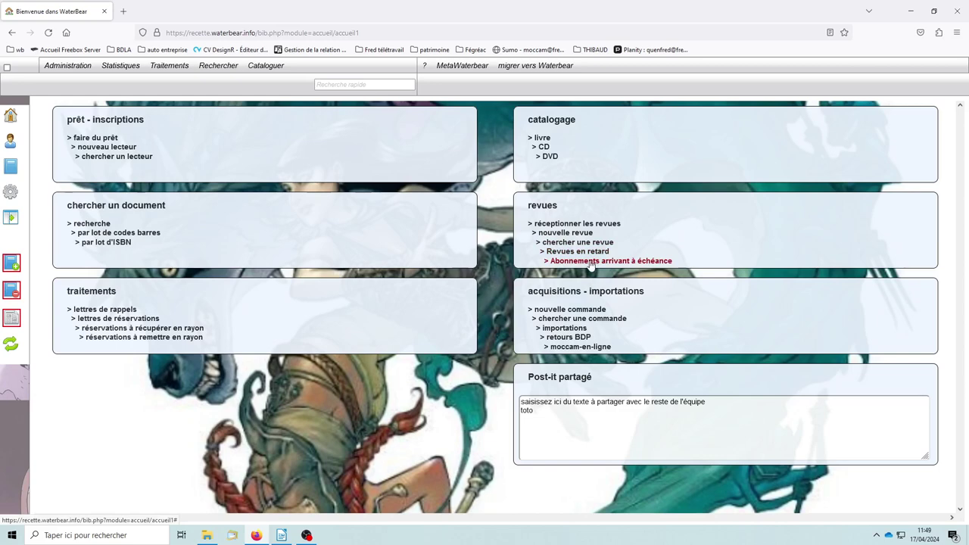
{"action": "left_click", "coordinate": [591, 262]}
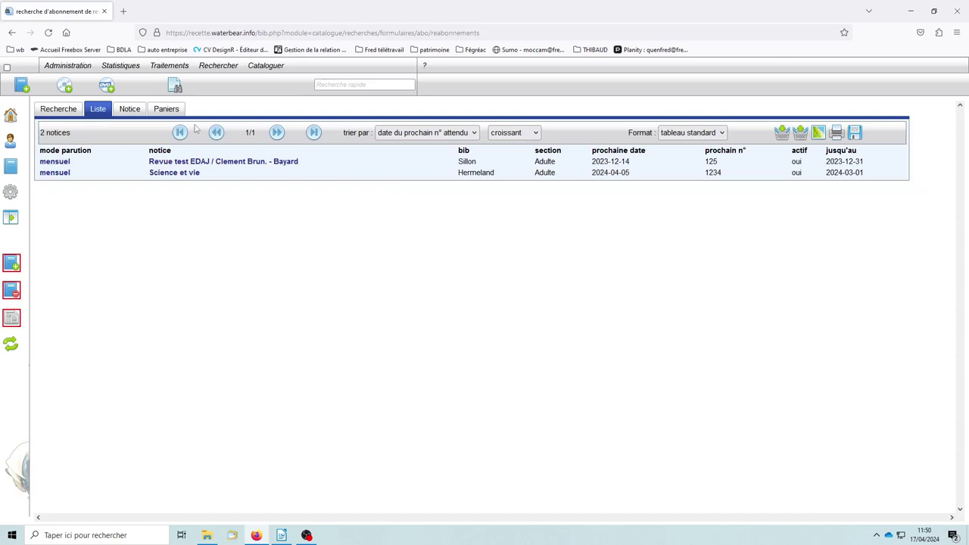
{"action": "left_click", "coordinate": [65, 115]}
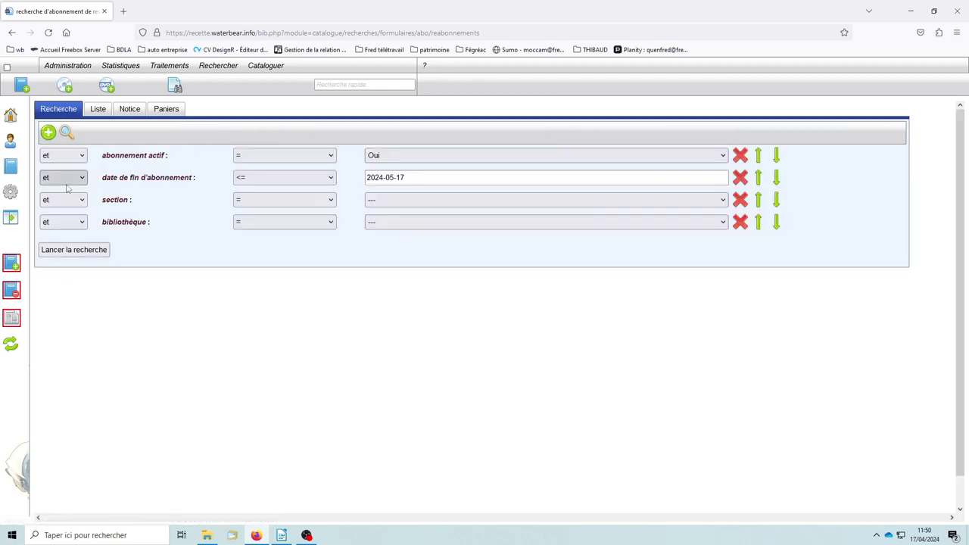
{"action": "left_click", "coordinate": [98, 113]}
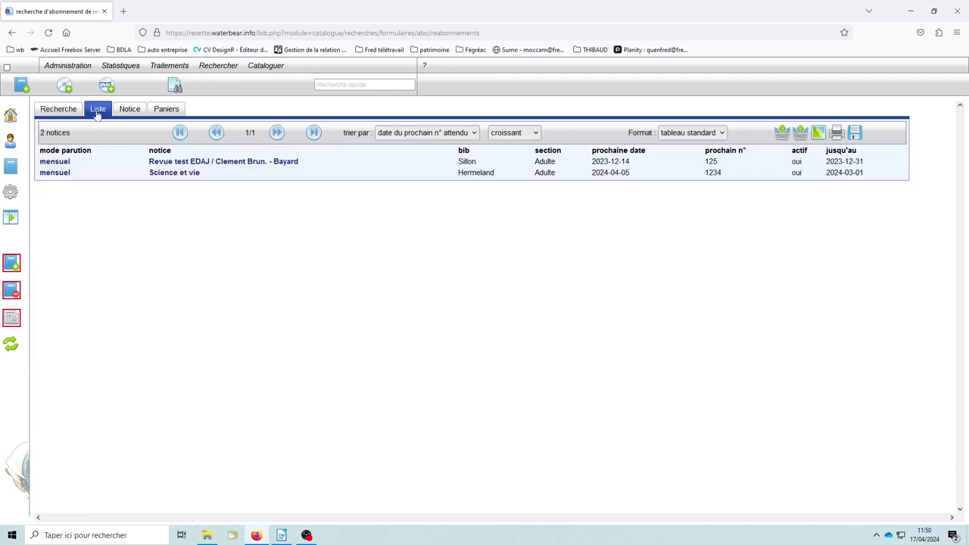
{"action": "left_click", "coordinate": [56, 115]}
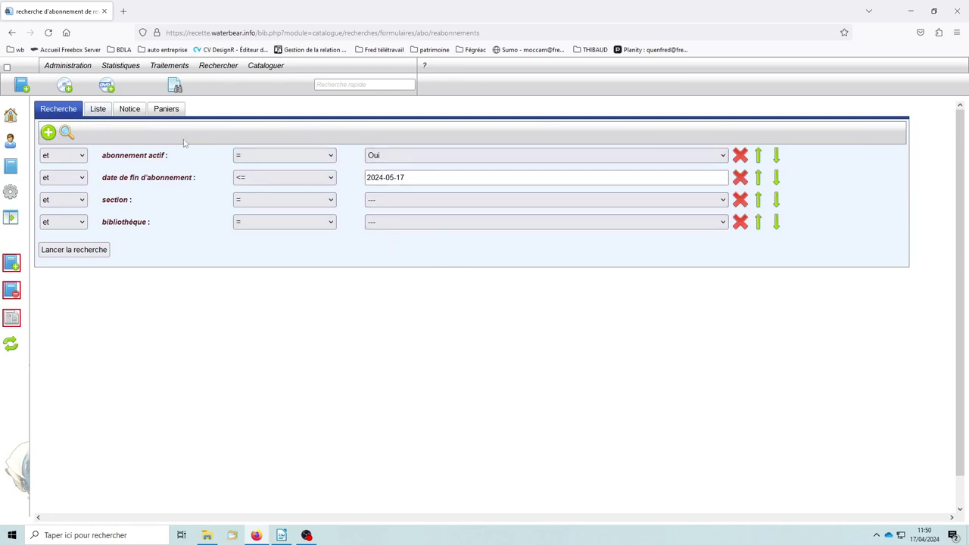
{"action": "left_click", "coordinate": [98, 109]}
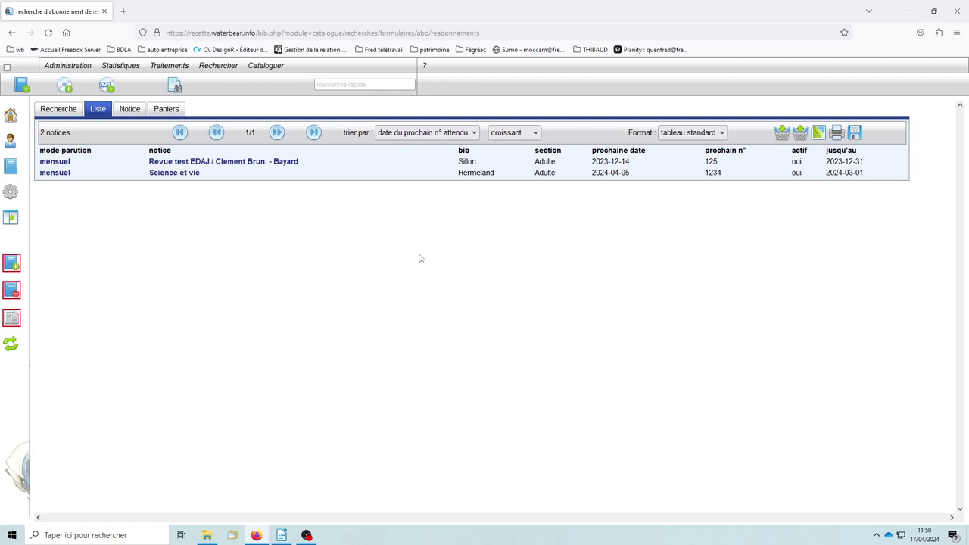
{"action": "left_click", "coordinate": [12, 118]}
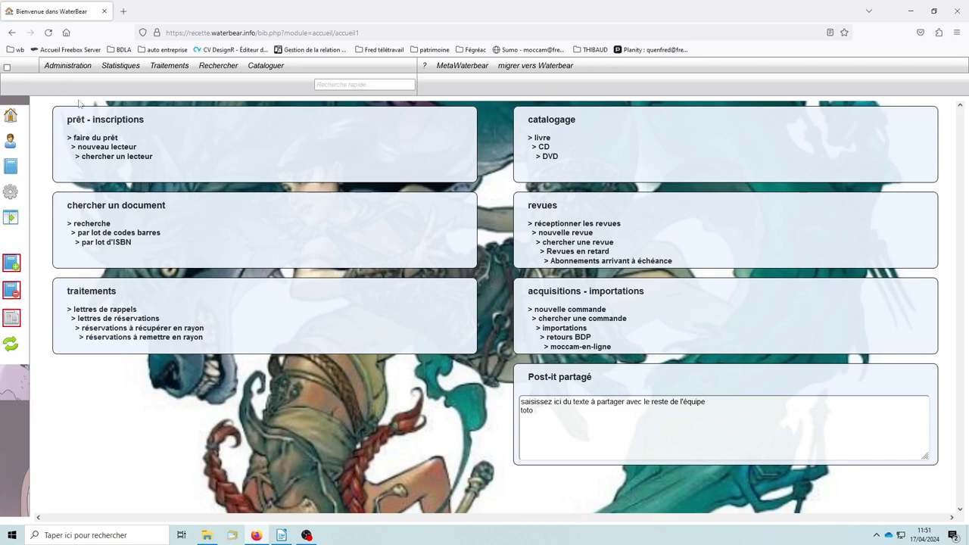
Open Administration simplifiée on the 'Quota et durée des prêts' tab showing total quota 11
{"action": "left_click", "coordinate": [67, 69]}
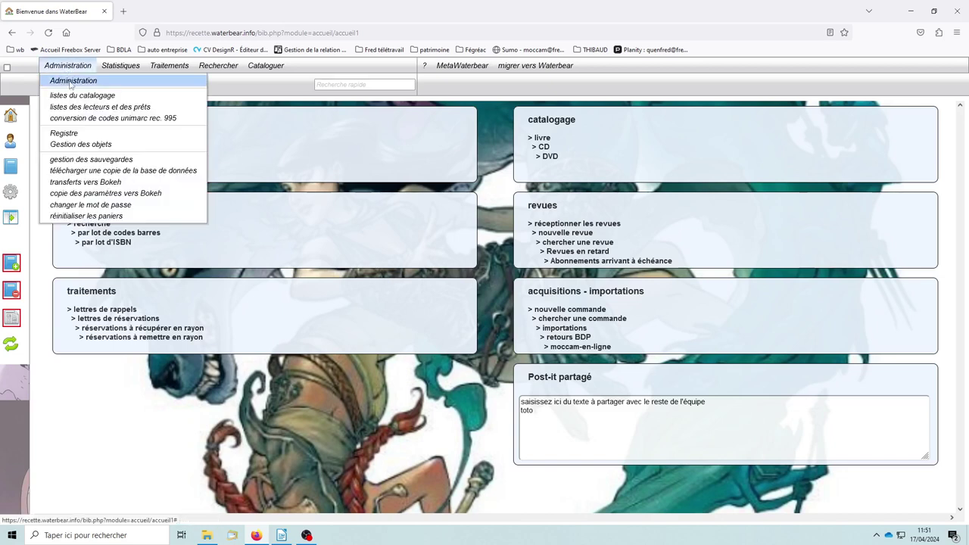
{"action": "left_click", "coordinate": [11, 191]}
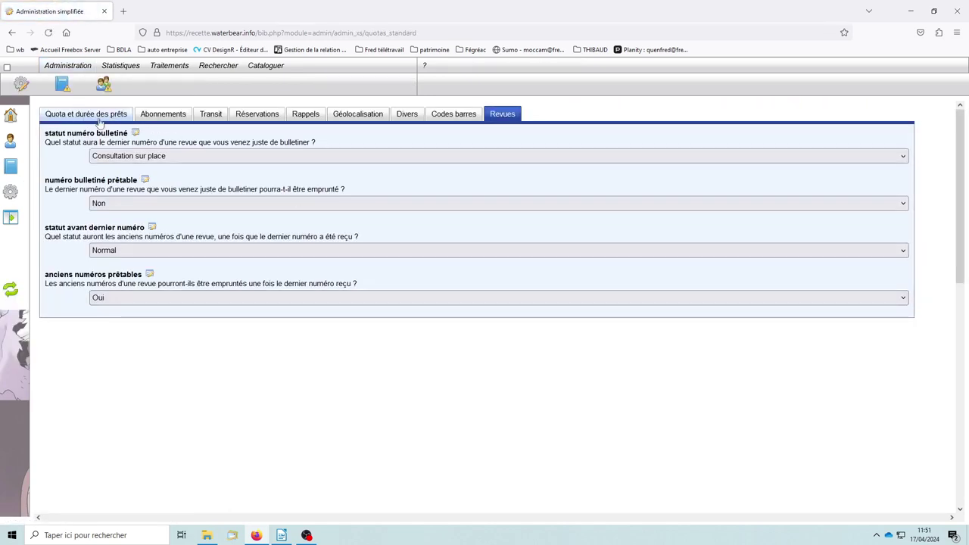
{"action": "left_click", "coordinate": [91, 115]}
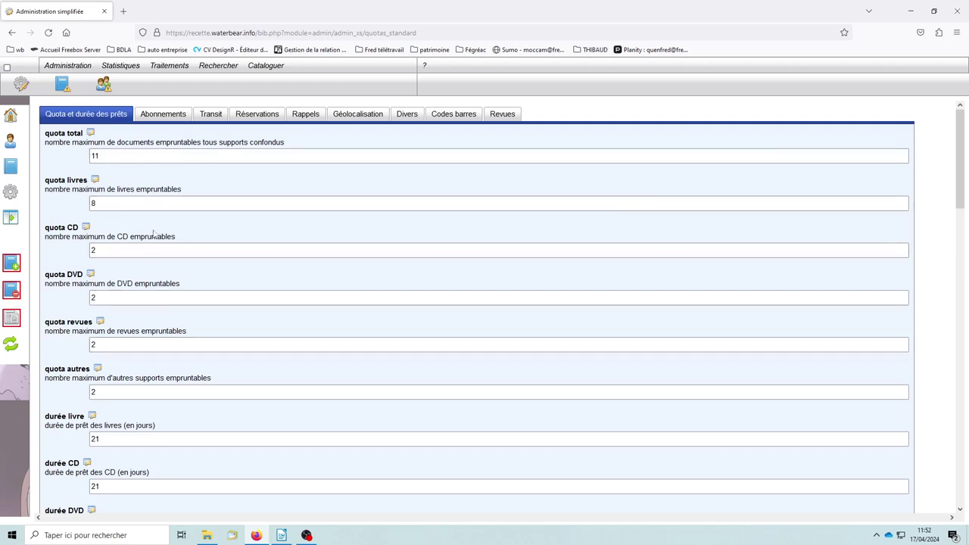
Glance at the Abonnements, Transit and Réservations tabs, then return to loan quotas
{"action": "left_click", "coordinate": [161, 114]}
{"action": "left_click", "coordinate": [212, 115]}
{"action": "left_click", "coordinate": [256, 113]}
{"action": "left_click", "coordinate": [76, 114]}
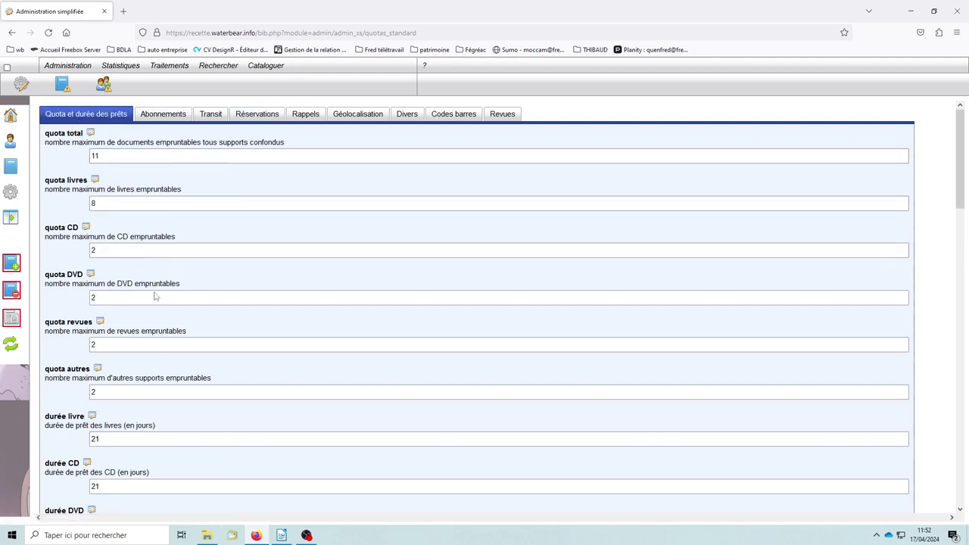
{"action": "scroll", "coordinate": [248, 310], "scroll_direction": "down", "scroll_amount": 1}
{"action": "scroll", "coordinate": [249, 310], "scroll_direction": "up", "scroll_amount": 1}
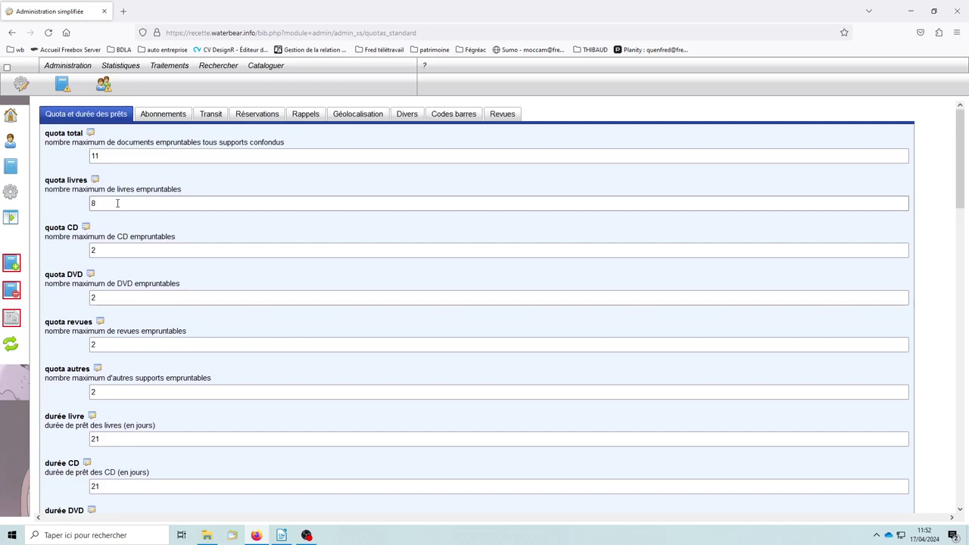
{"action": "scroll", "coordinate": [122, 208], "scroll_direction": "down", "scroll_amount": 2}
{"action": "scroll", "coordinate": [133, 225], "scroll_direction": "up", "scroll_amount": 2}
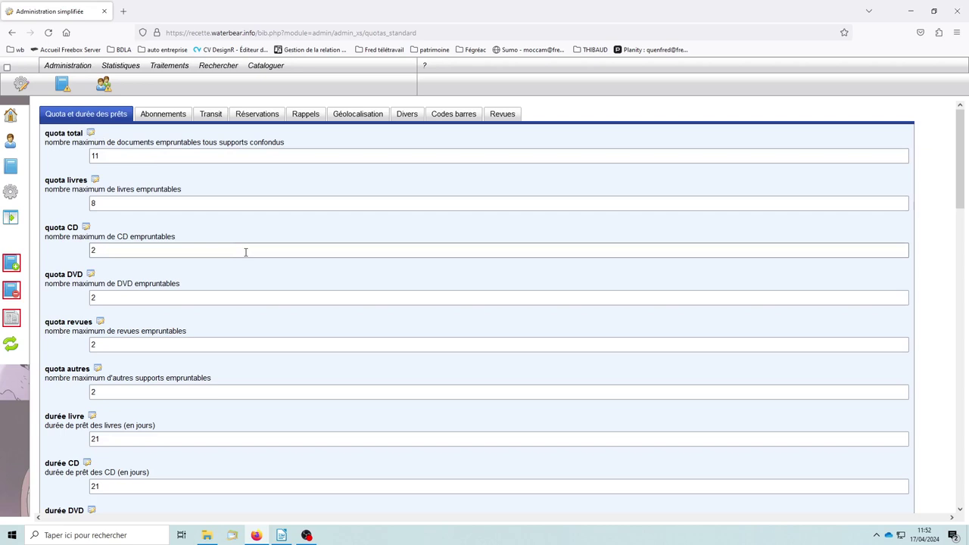
{"action": "scroll", "coordinate": [242, 318], "scroll_direction": "down", "scroll_amount": 1}
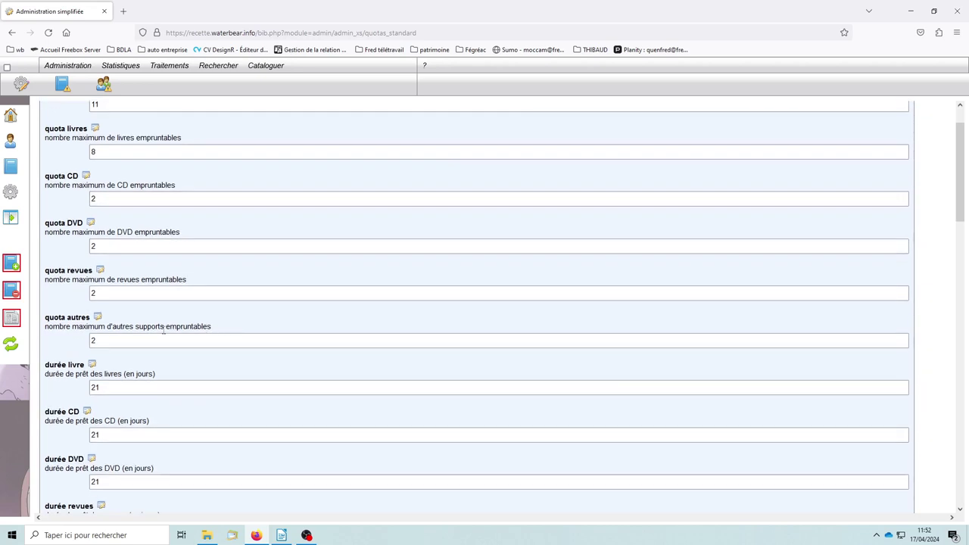
Inspect the quota autres label, books quota 8 and the 21-day book loan duration
{"action": "left_click_drag", "start_coordinate": [44, 317], "coordinate": [90, 318]}
{"action": "left_click", "coordinate": [205, 308]}
{"action": "scroll", "coordinate": [250, 362], "scroll_direction": "up", "scroll_amount": 1}
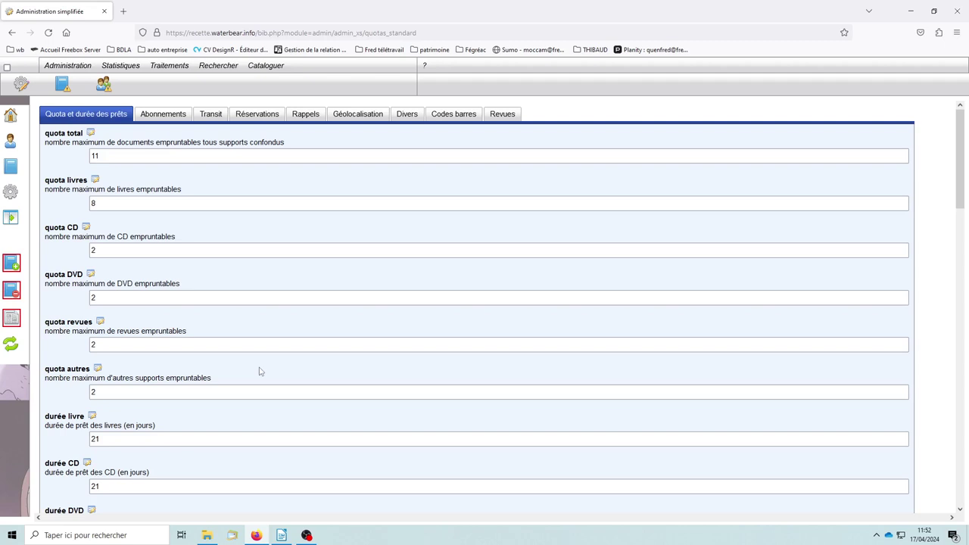
{"action": "scroll", "coordinate": [245, 331], "scroll_direction": "down", "scroll_amount": 2}
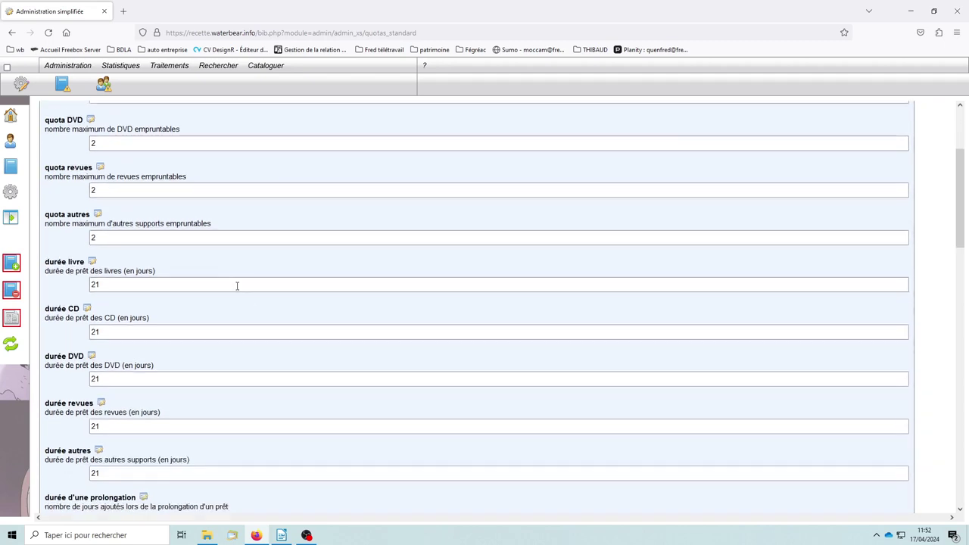
{"action": "scroll", "coordinate": [203, 310], "scroll_direction": "up", "scroll_amount": 2}
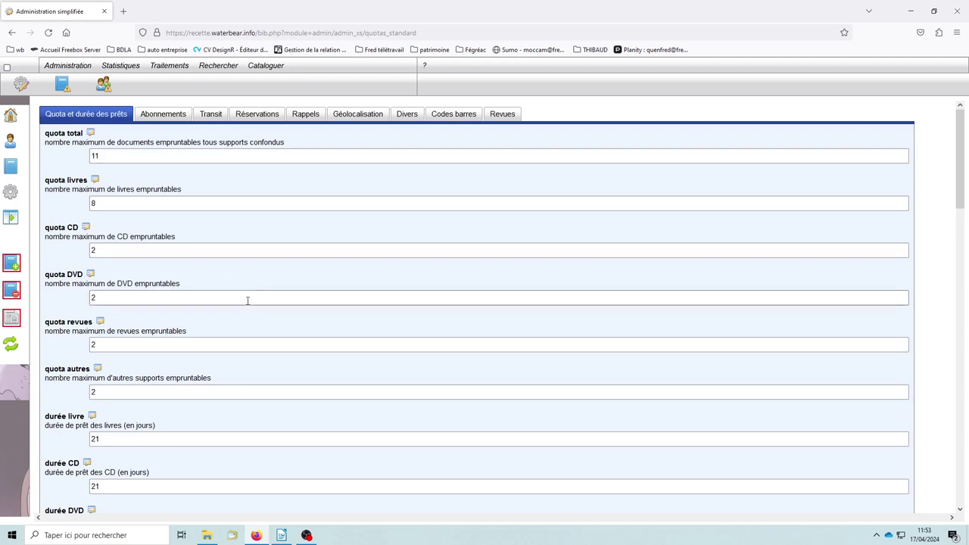
{"action": "scroll", "coordinate": [121, 333], "scroll_direction": "down", "scroll_amount": 3}
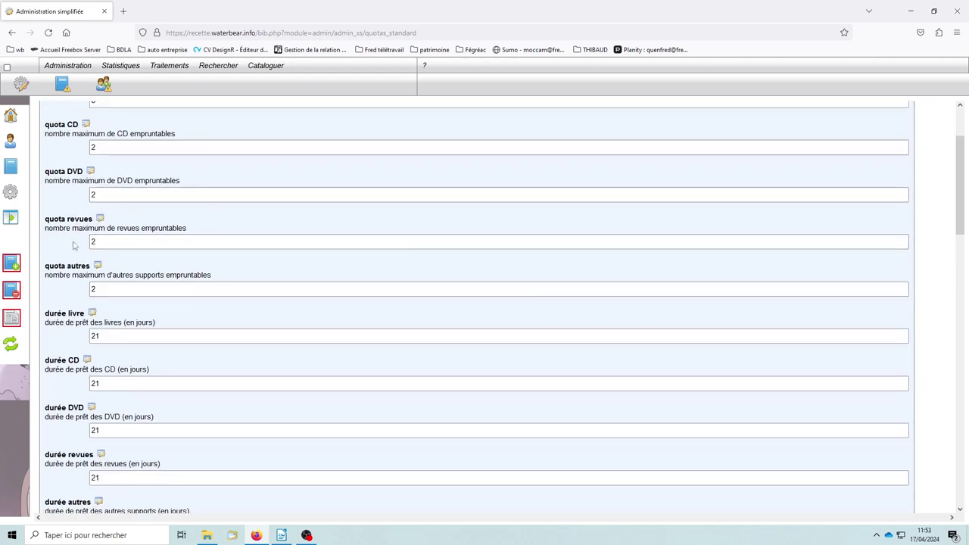
{"action": "scroll", "coordinate": [280, 325], "scroll_direction": "up", "scroll_amount": 3}
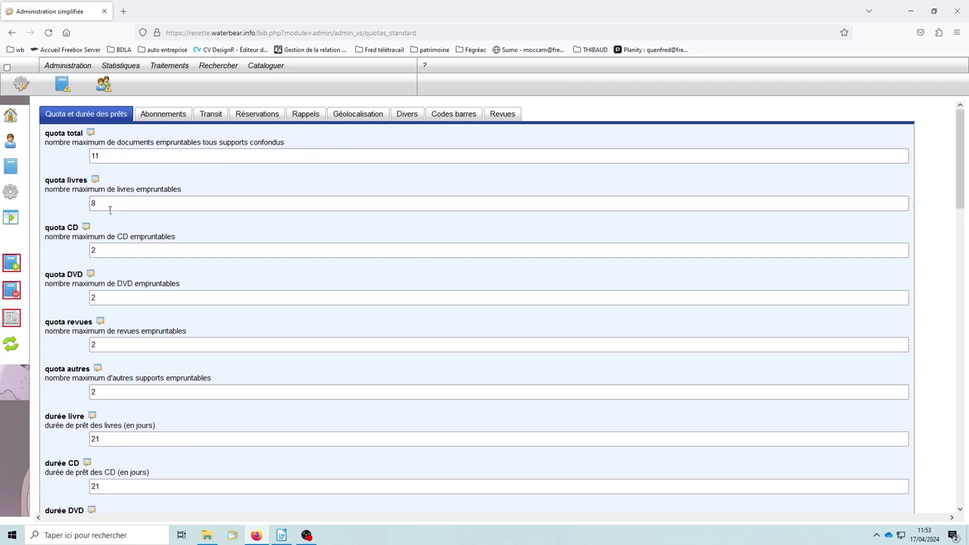
{"action": "left_click_drag", "start_coordinate": [106, 203], "coordinate": [85, 206]}
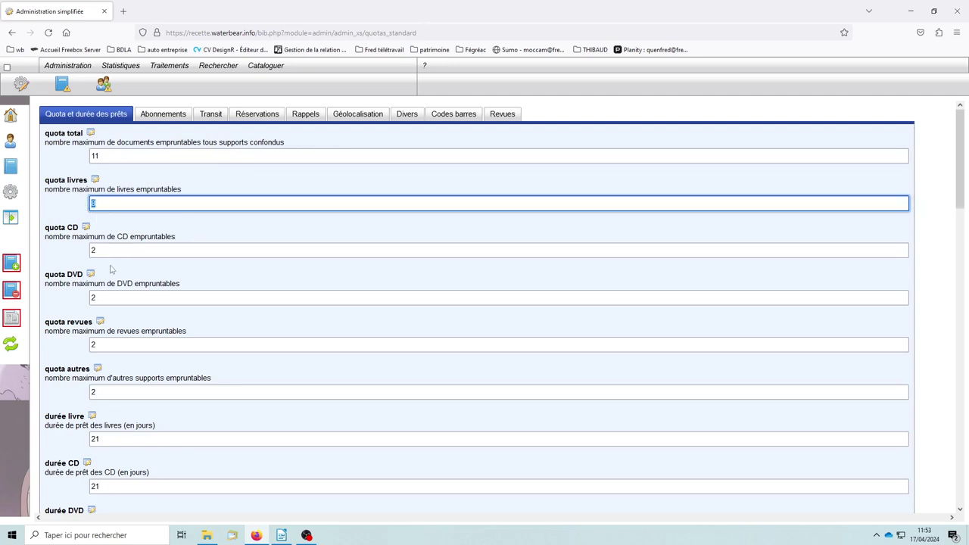
{"action": "scroll", "coordinate": [114, 271], "scroll_direction": "down", "scroll_amount": 2}
{"action": "left_click_drag", "start_coordinate": [119, 335], "coordinate": [65, 340]}
{"action": "scroll", "coordinate": [229, 376], "scroll_direction": "down", "scroll_amount": 2}
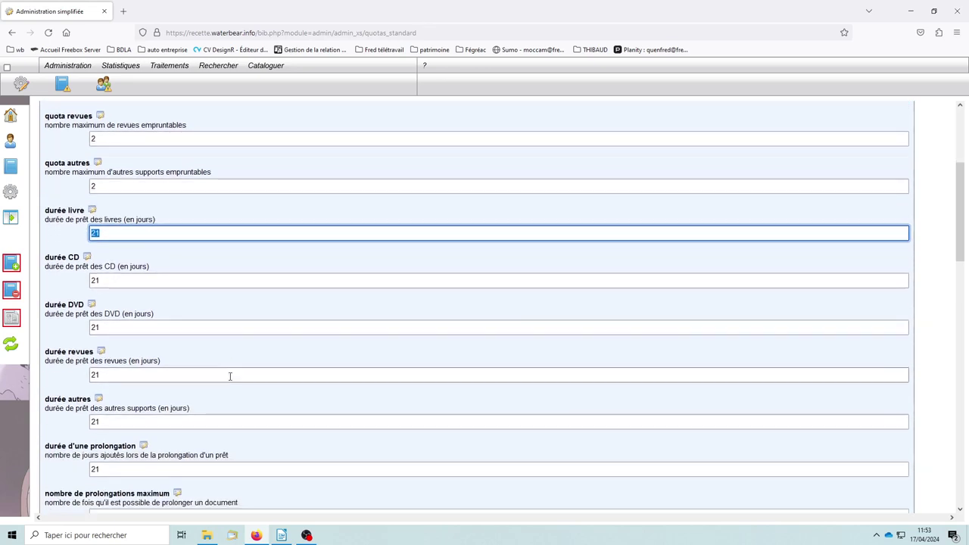
{"action": "scroll", "coordinate": [205, 372], "scroll_direction": "up", "scroll_amount": 3}
{"action": "scroll", "coordinate": [204, 372], "scroll_direction": "up", "scroll_amount": 2}
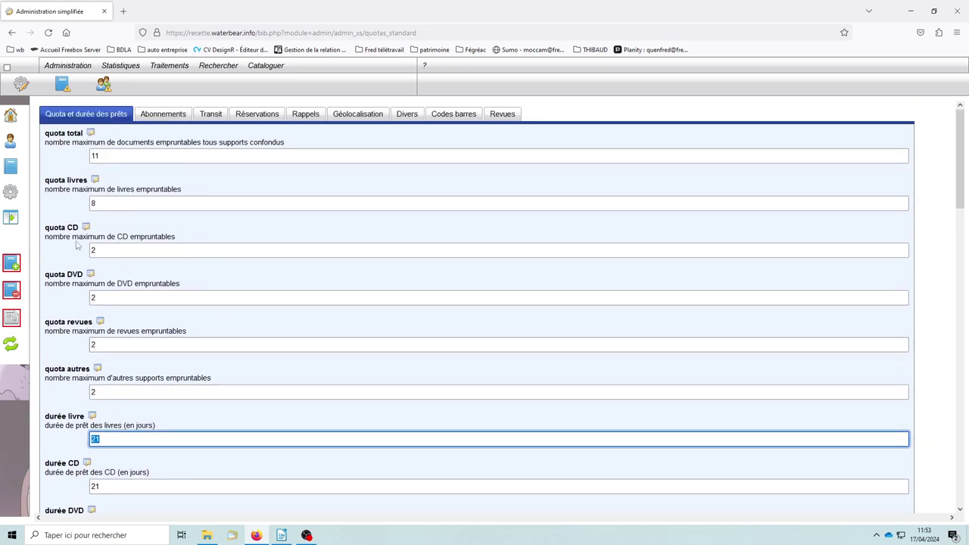
Review the 21-day renewal, 1 maximum renewal and 7-day due-soon warning without editing
{"action": "left_click", "coordinate": [103, 201]}
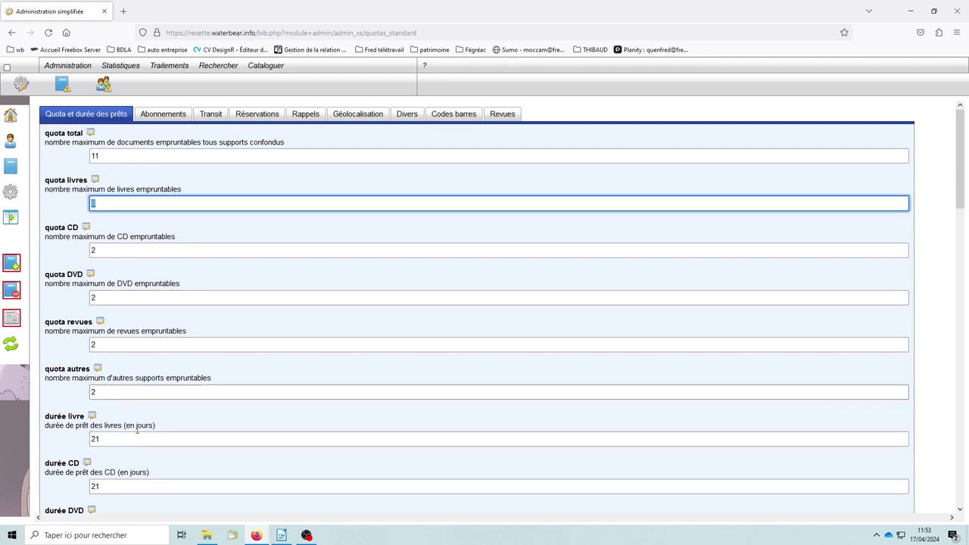
{"action": "left_click_drag", "start_coordinate": [111, 439], "coordinate": [74, 438]}
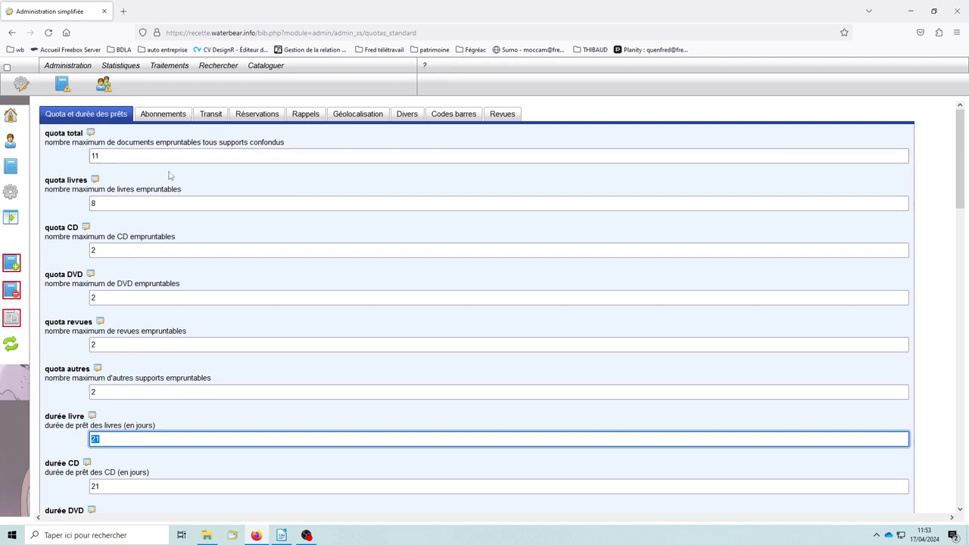
{"action": "scroll", "coordinate": [244, 258], "scroll_direction": "down", "scroll_amount": 5}
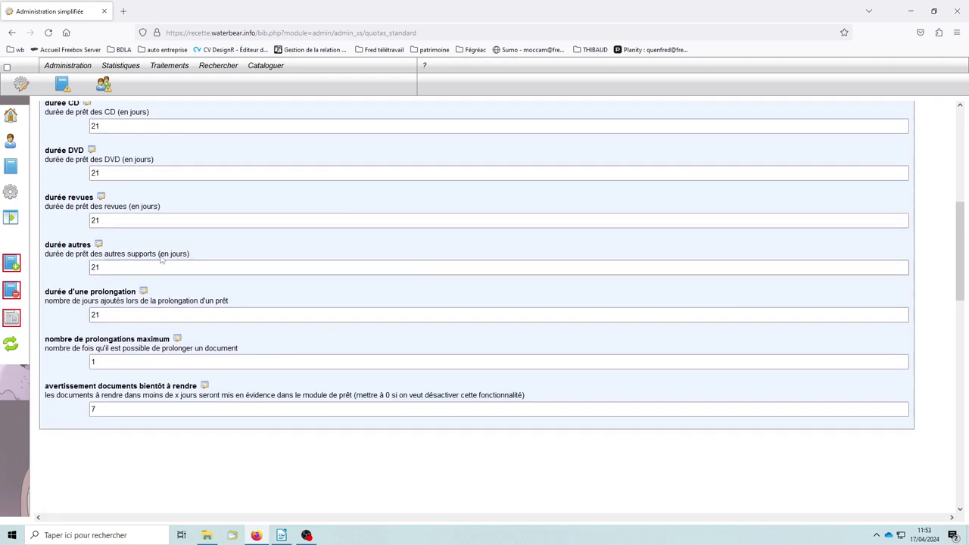
{"action": "scroll", "coordinate": [148, 262], "scroll_direction": "up", "scroll_amount": 3}
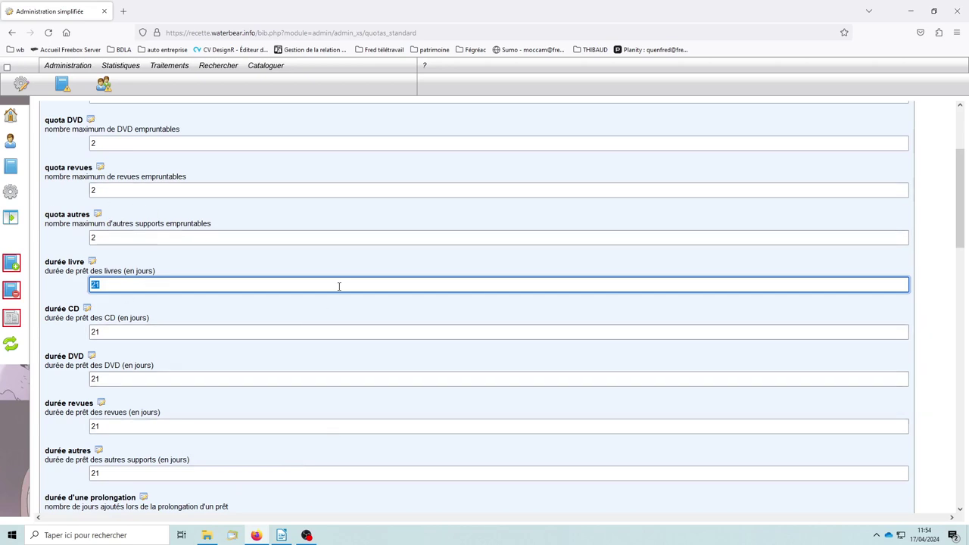
{"action": "scroll", "coordinate": [340, 295], "scroll_direction": "down", "scroll_amount": 3}
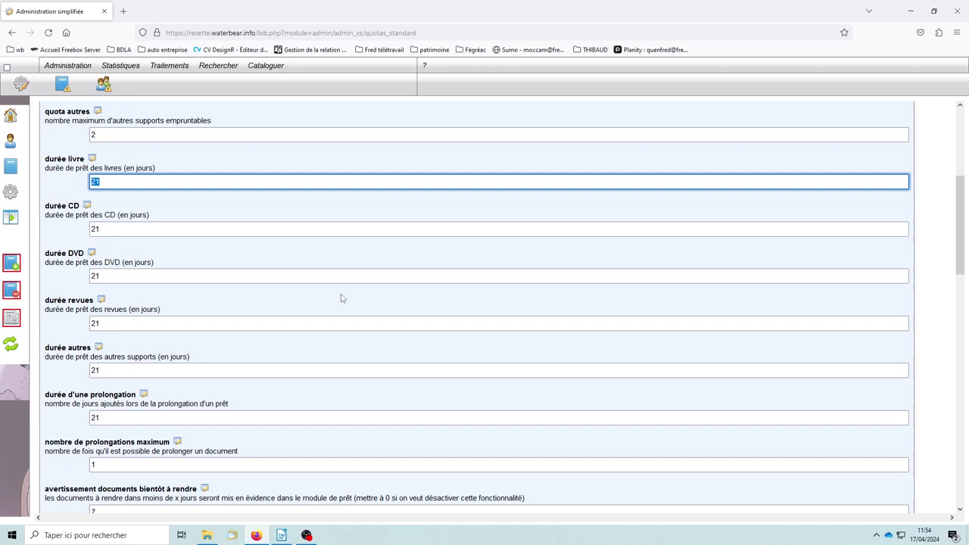
{"action": "scroll", "coordinate": [470, 318], "scroll_direction": "down", "scroll_amount": 4}
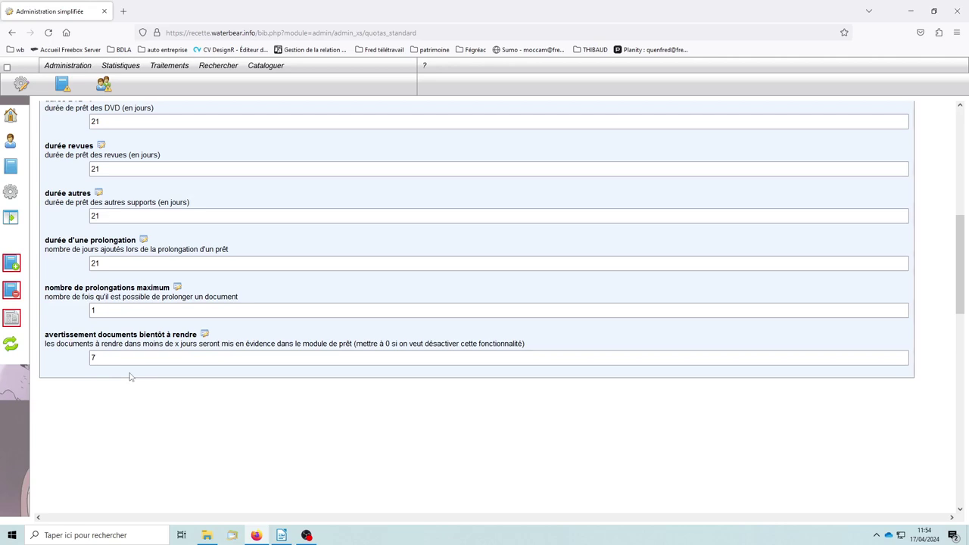
{"action": "double_click", "coordinate": [92, 357]}
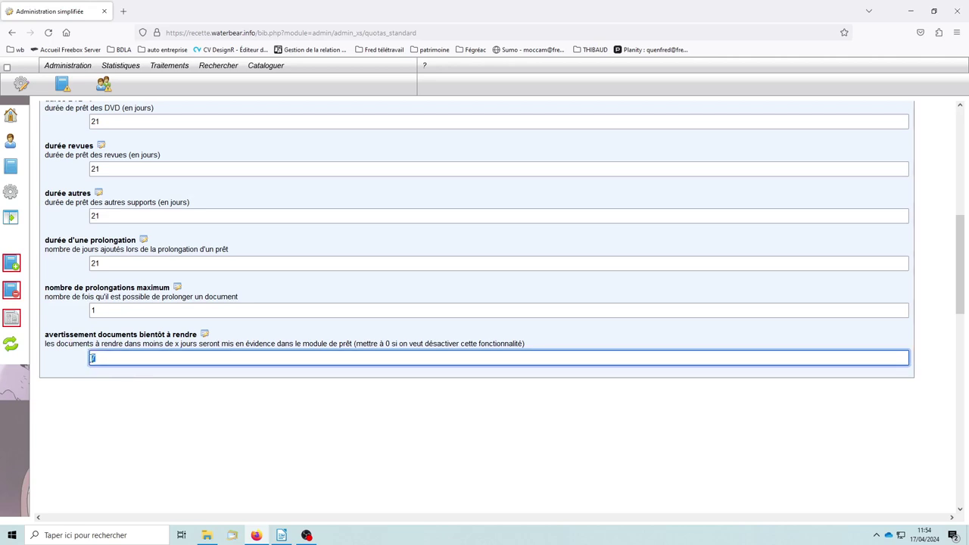
{"action": "left_click", "coordinate": [79, 363]}
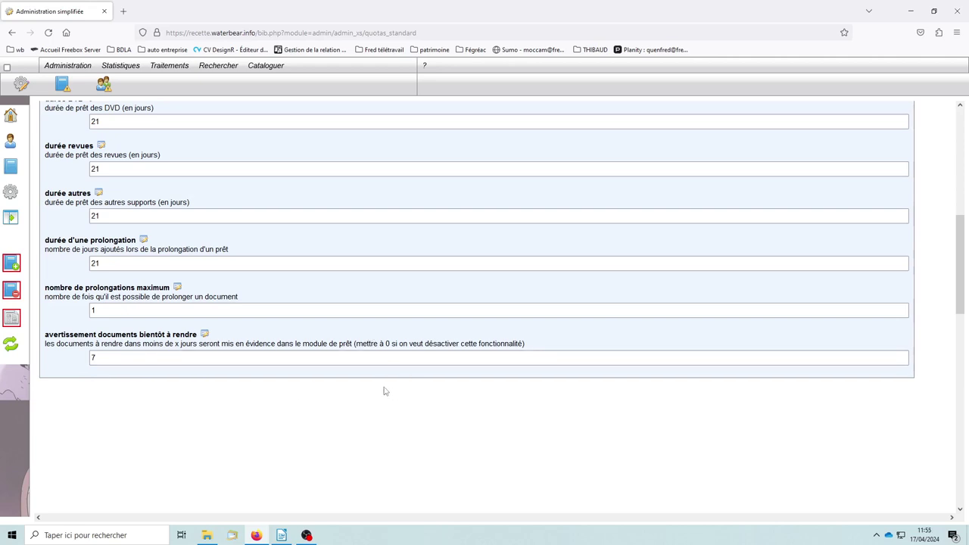
{"action": "scroll", "coordinate": [383, 391], "scroll_direction": "up", "scroll_amount": 1}
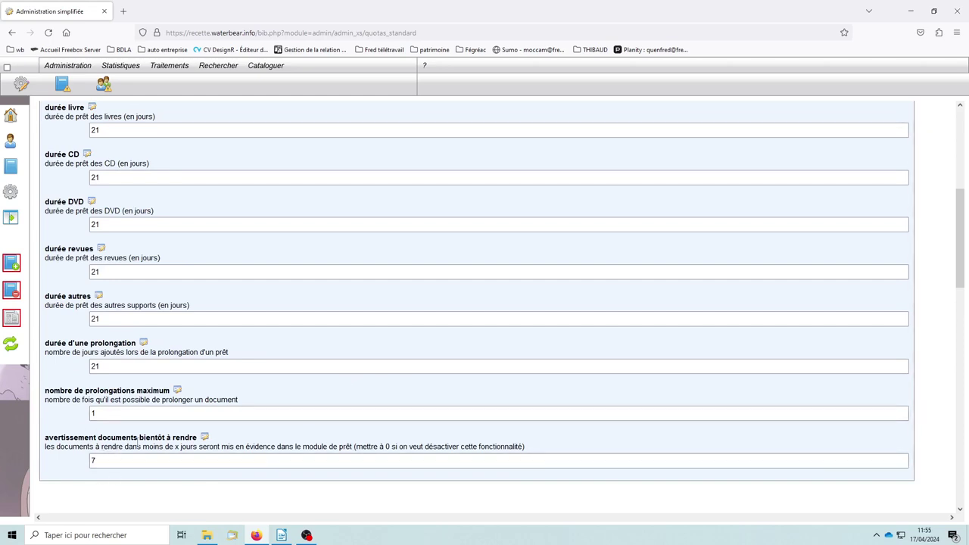
{"action": "scroll", "coordinate": [367, 383], "scroll_direction": "up", "scroll_amount": 3}
{"action": "scroll", "coordinate": [367, 384], "scroll_direction": "up", "scroll_amount": 2}
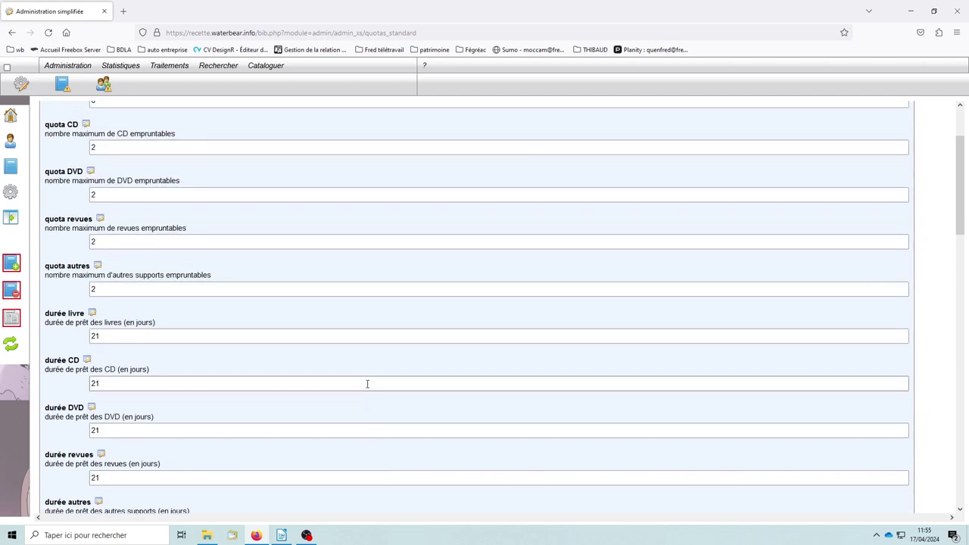
{"action": "scroll", "coordinate": [367, 383], "scroll_direction": "up", "scroll_amount": 2}
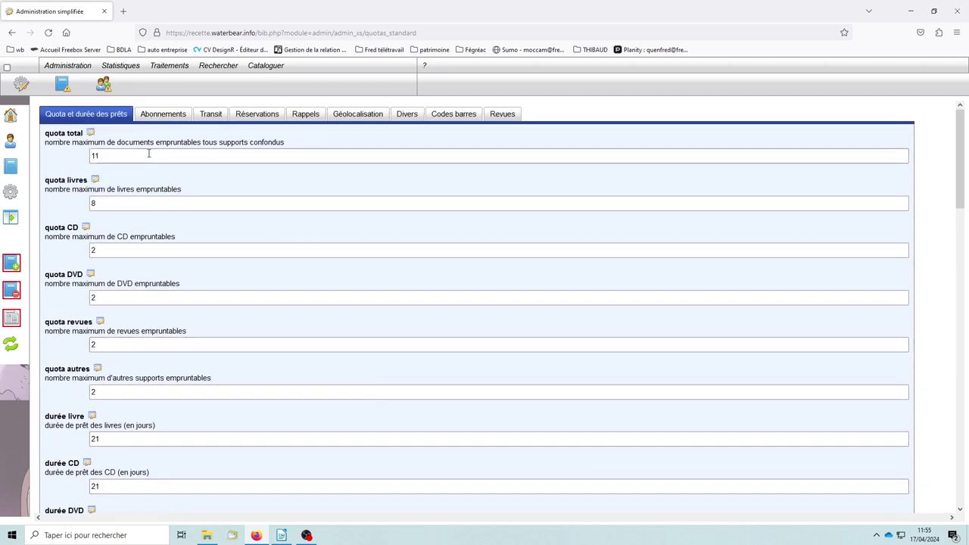
Inspect the Abonnements name Adulte and subscription prices, then show the Transit settings
{"action": "left_click", "coordinate": [163, 115]}
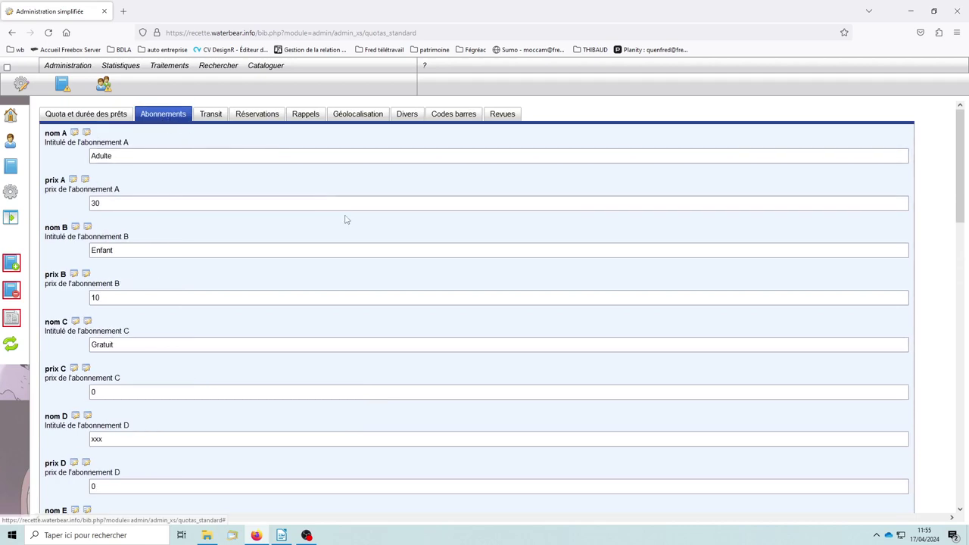
{"action": "scroll", "coordinate": [292, 287], "scroll_direction": "down", "scroll_amount": 2}
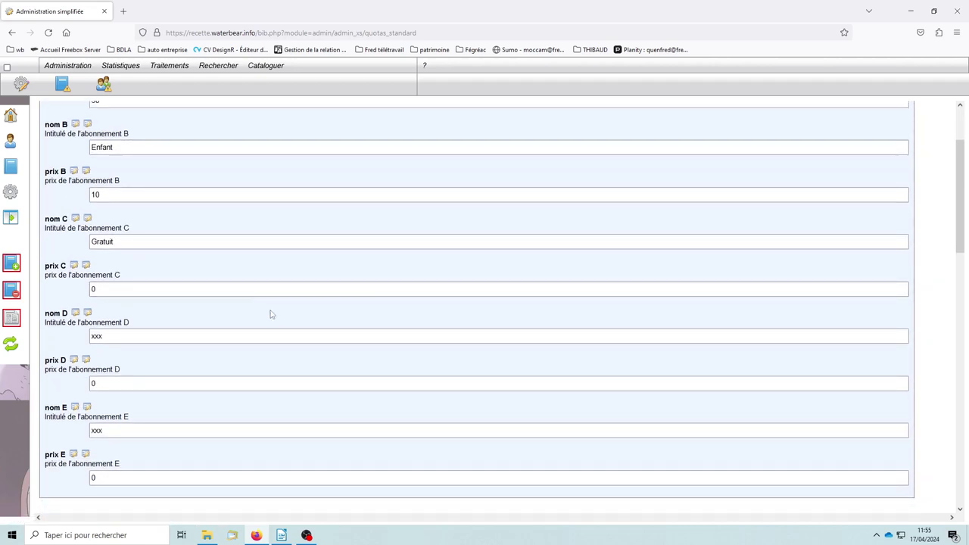
{"action": "scroll", "coordinate": [328, 318], "scroll_direction": "up", "scroll_amount": 2}
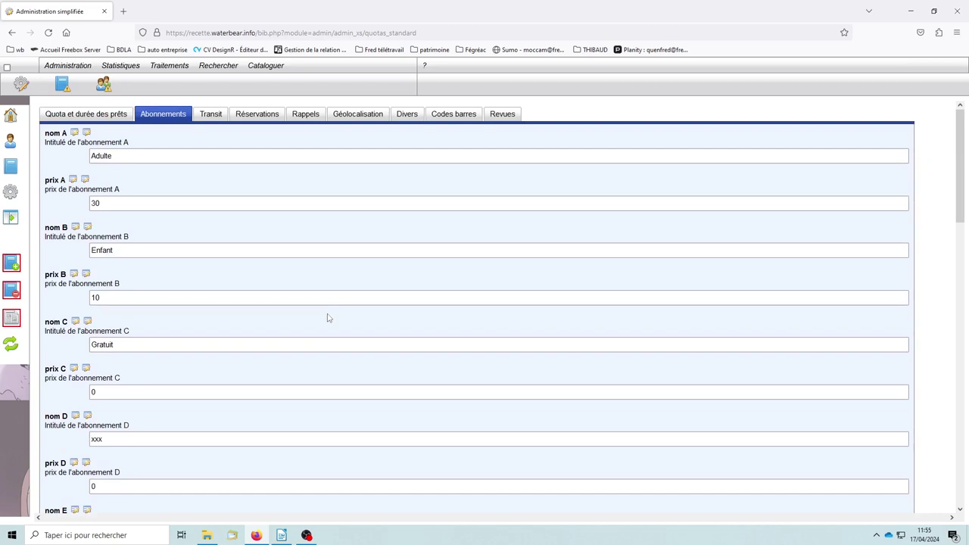
{"action": "left_click", "coordinate": [122, 156]}
{"action": "double_click", "coordinate": [123, 156]}
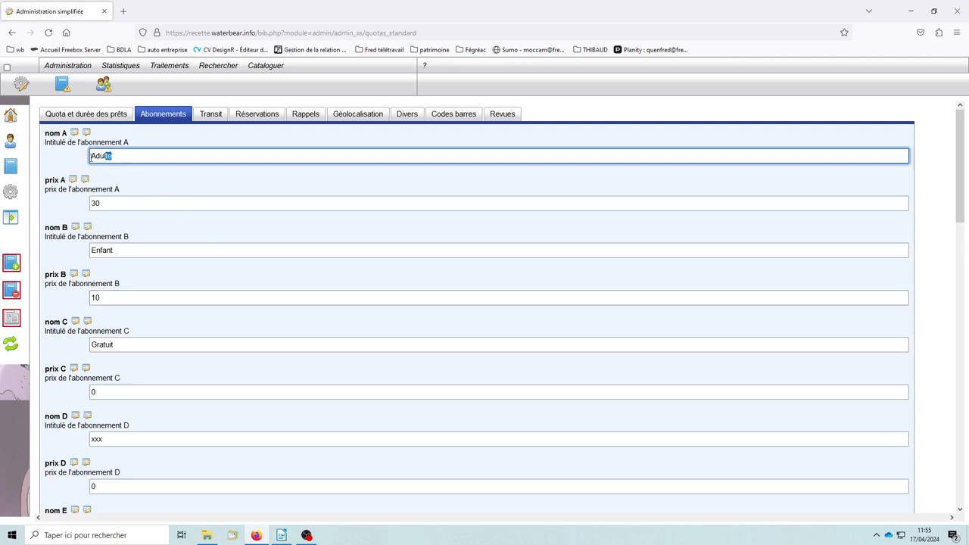
{"action": "key", "text": "Tab"}
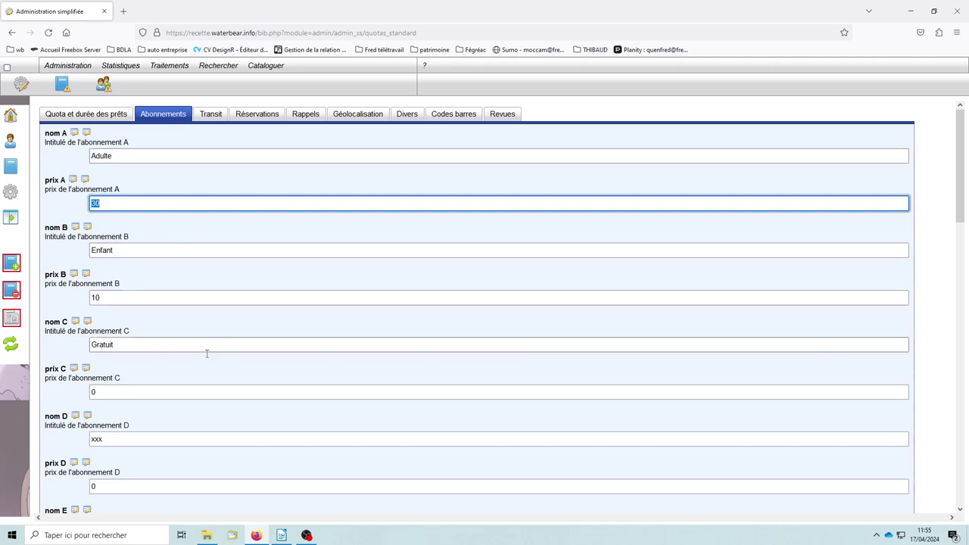
{"action": "left_click", "coordinate": [103, 392]}
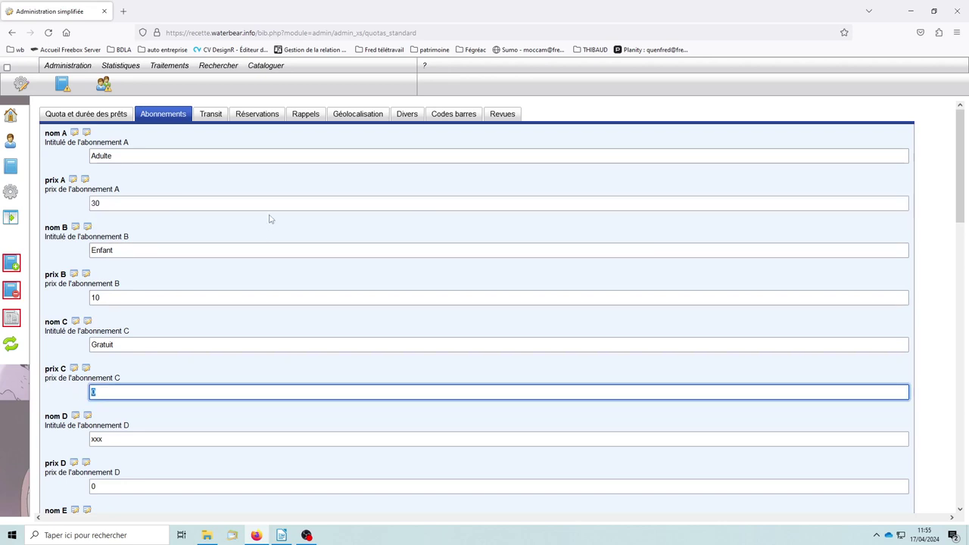
{"action": "left_click", "coordinate": [212, 117]}
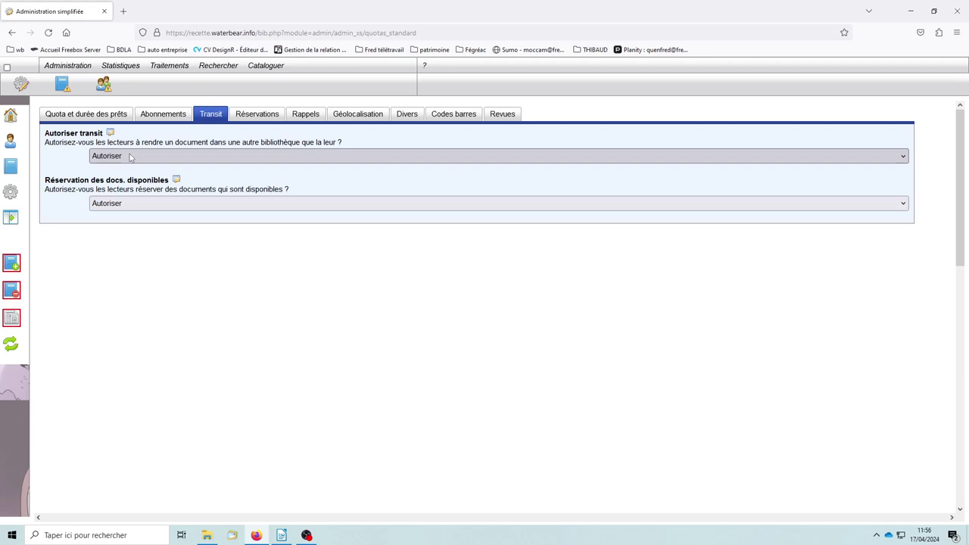
{"action": "left_click", "coordinate": [130, 157]}
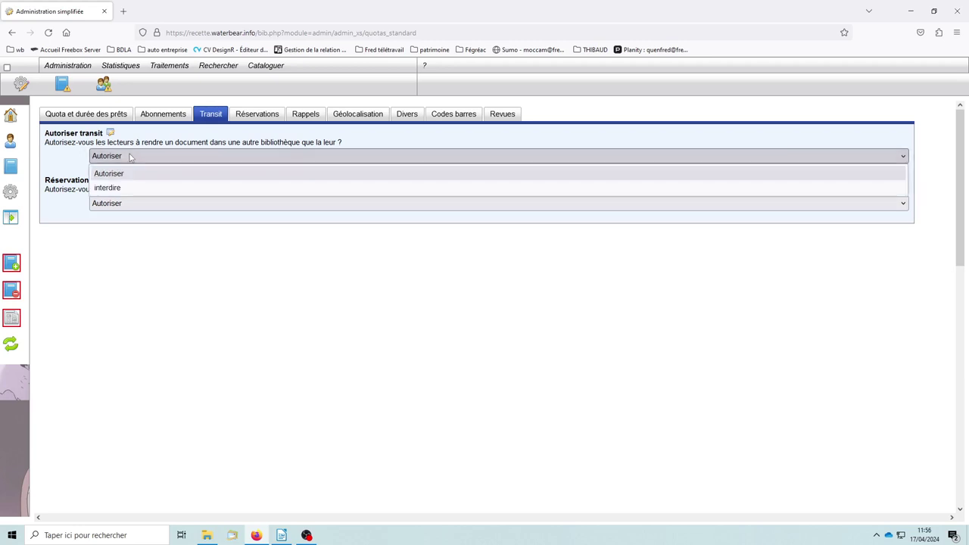
{"action": "left_click", "coordinate": [66, 165]}
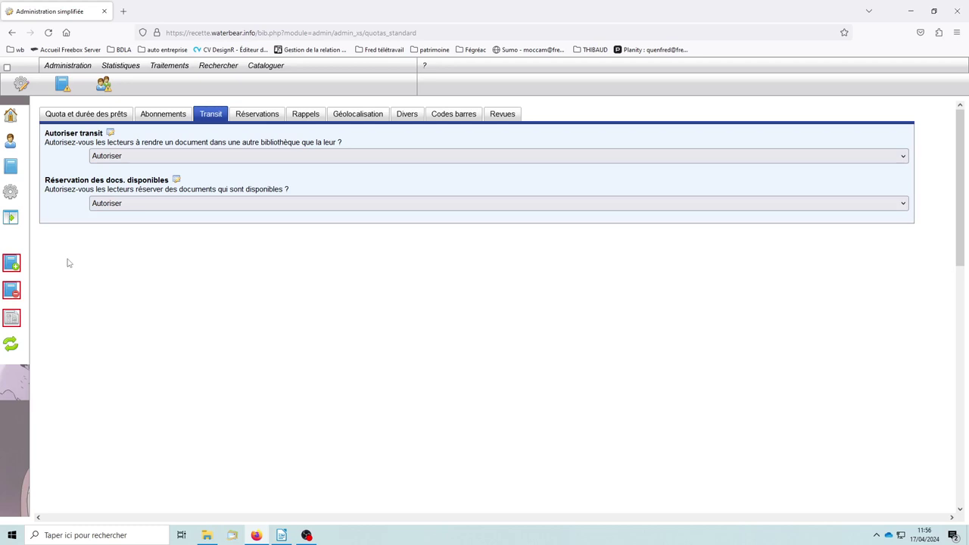
Set Réservation des docs. disponibles to interdire and dismiss the save alert
{"action": "left_click", "coordinate": [167, 206]}
{"action": "left_click", "coordinate": [128, 239]}
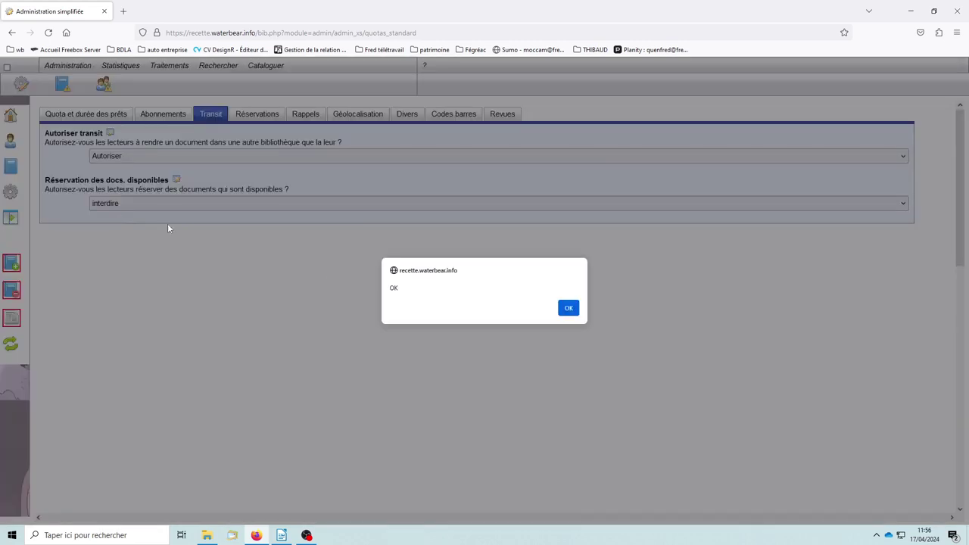
{"action": "left_click", "coordinate": [567, 308]}
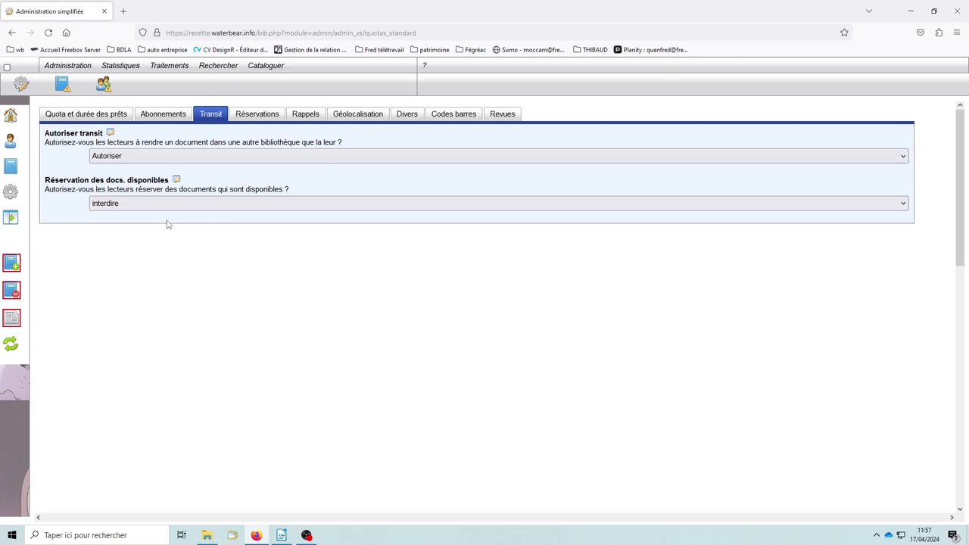
Restore Réservation des docs. disponibles to Autoriser, dismiss the alert, and show Réservations
{"action": "left_click", "coordinate": [152, 206]}
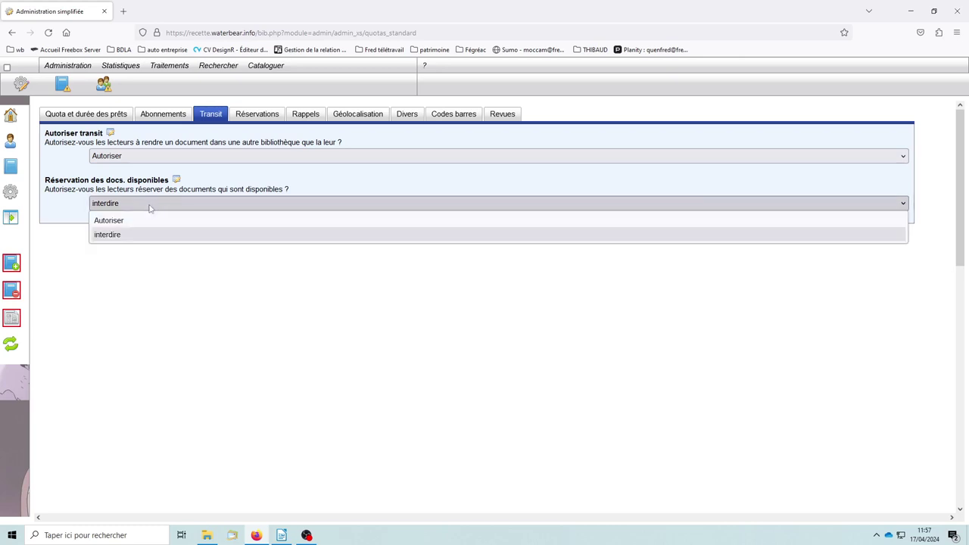
{"action": "left_click", "coordinate": [108, 220]}
{"action": "left_click", "coordinate": [568, 308]}
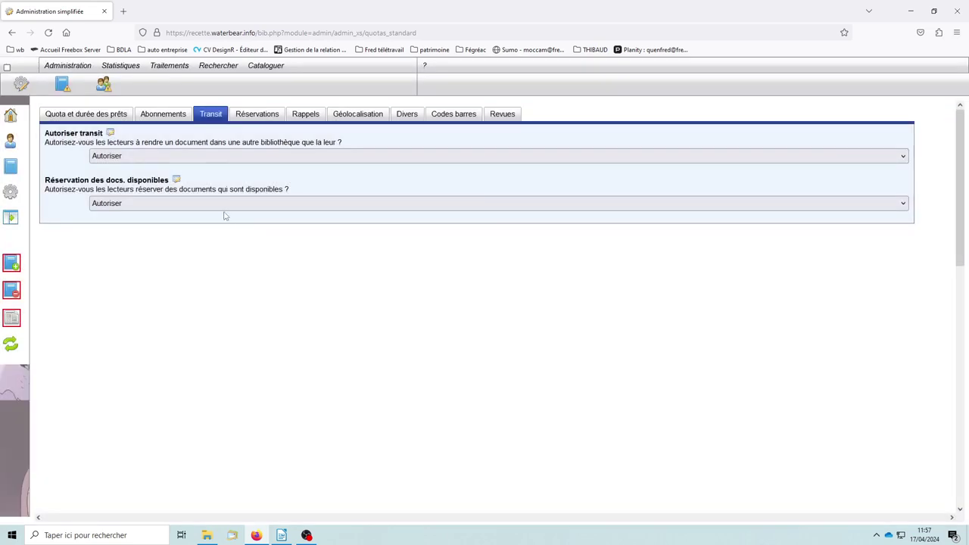
{"action": "left_click", "coordinate": [271, 117]}
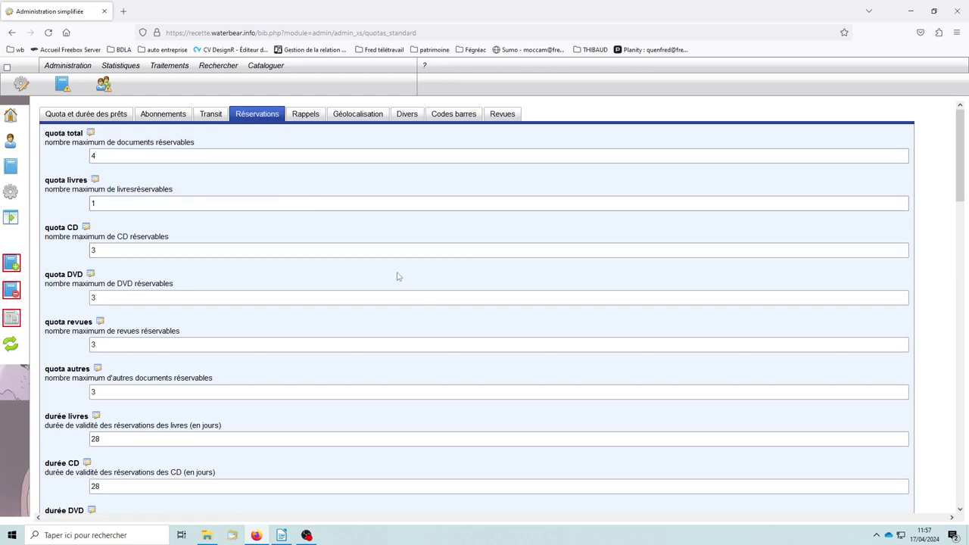
{"action": "scroll", "coordinate": [398, 275], "scroll_direction": "down", "scroll_amount": 3}
{"action": "scroll", "coordinate": [370, 287], "scroll_direction": "up", "scroll_amount": 3}
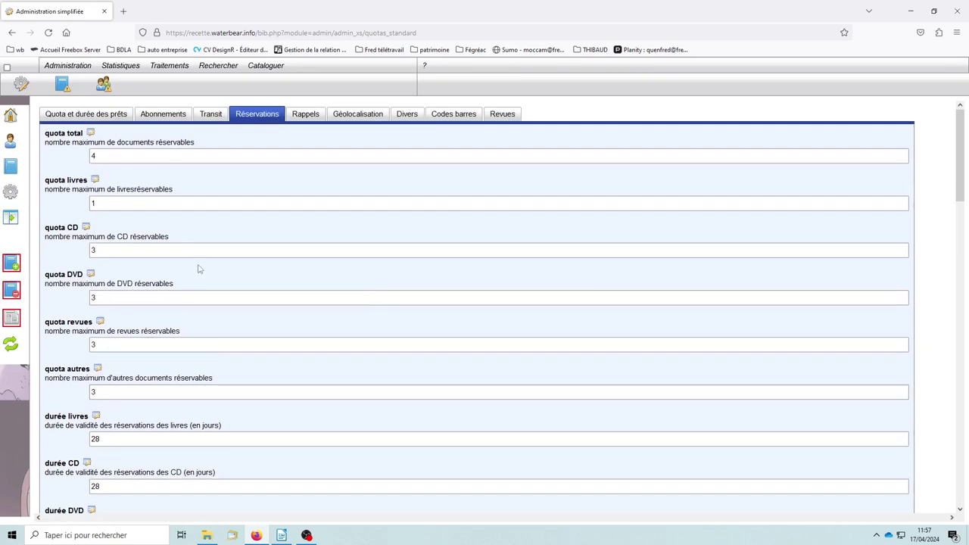
{"action": "scroll", "coordinate": [294, 285], "scroll_direction": "down", "scroll_amount": 8}
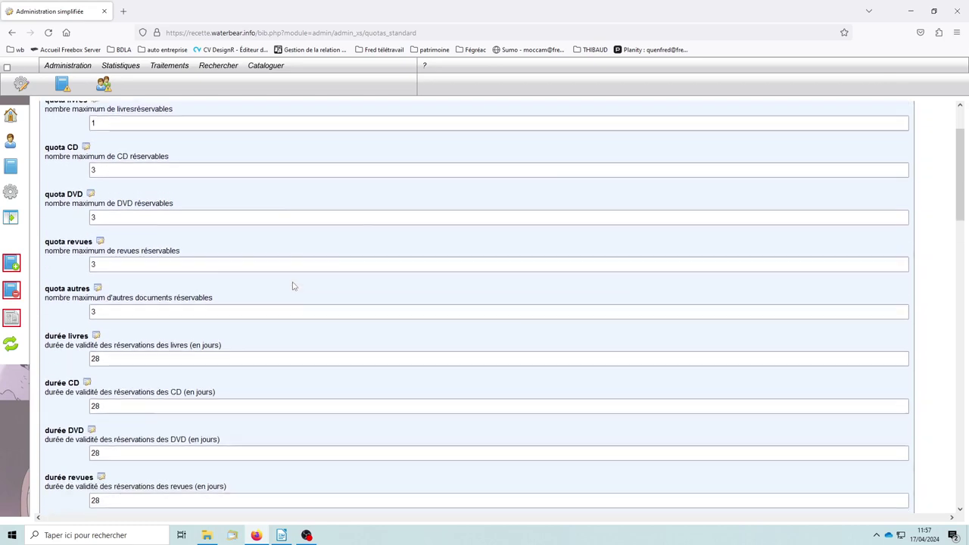
{"action": "scroll", "coordinate": [293, 281], "scroll_direction": "down", "scroll_amount": 3}
{"action": "scroll", "coordinate": [295, 287], "scroll_direction": "up", "scroll_amount": 10}
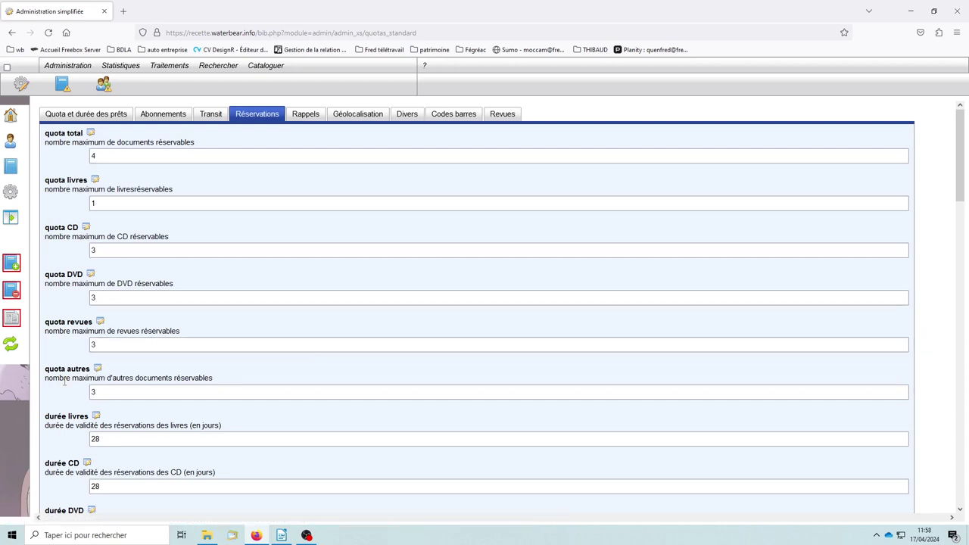
{"action": "scroll", "coordinate": [203, 347], "scroll_direction": "down", "scroll_amount": 1}
{"action": "scroll", "coordinate": [215, 356], "scroll_direction": "down", "scroll_amount": 2}
{"action": "scroll", "coordinate": [224, 357], "scroll_direction": "down", "scroll_amount": 1}
{"action": "scroll", "coordinate": [168, 343], "scroll_direction": "down", "scroll_amount": 3}
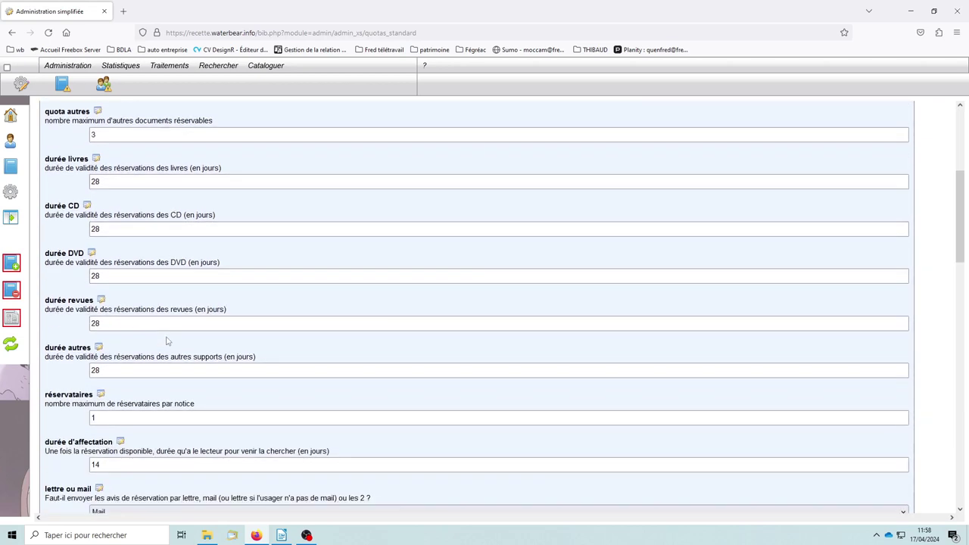
{"action": "scroll", "coordinate": [169, 325], "scroll_direction": "down", "scroll_amount": 2}
{"action": "scroll", "coordinate": [163, 296], "scroll_direction": "up", "scroll_amount": 3}
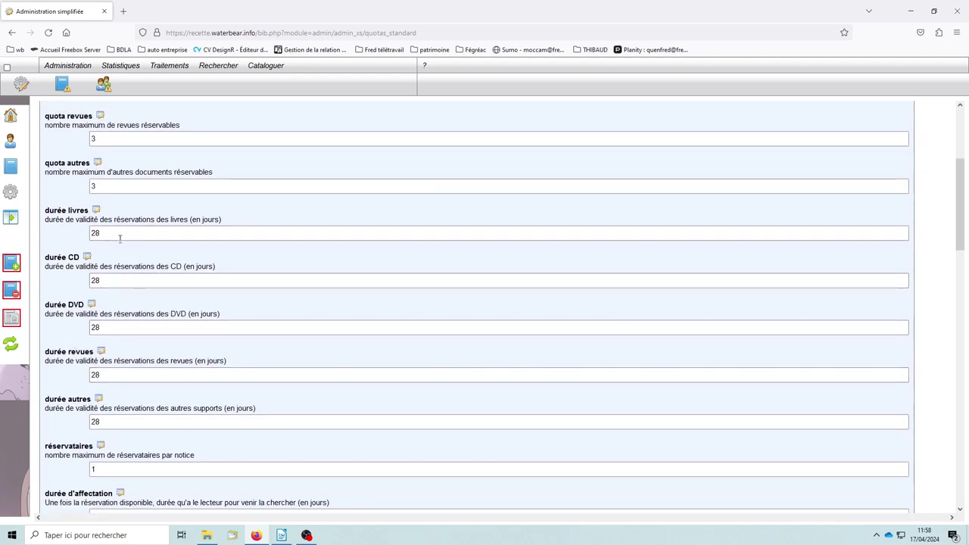
{"action": "scroll", "coordinate": [106, 303], "scroll_direction": "down", "scroll_amount": 4}
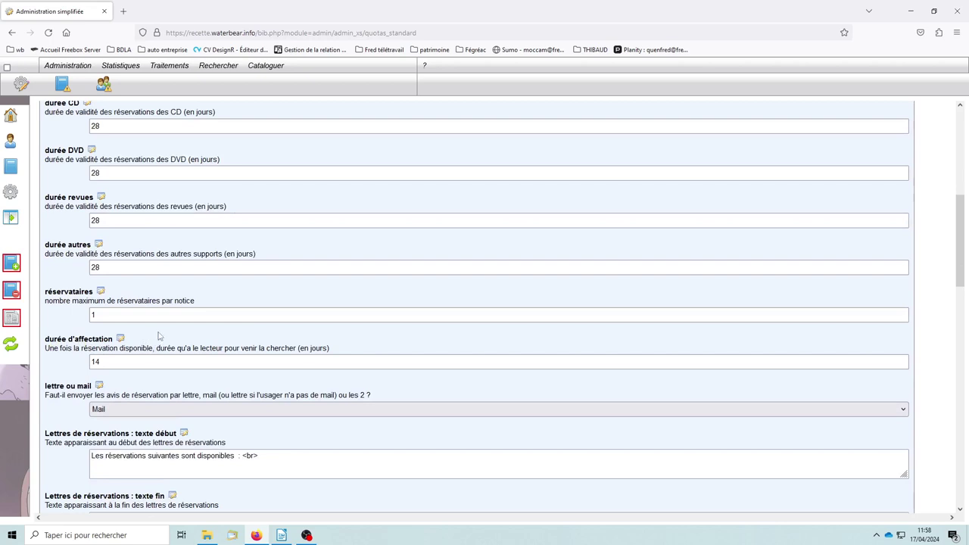
{"action": "scroll", "coordinate": [292, 262], "scroll_direction": "up", "scroll_amount": 4}
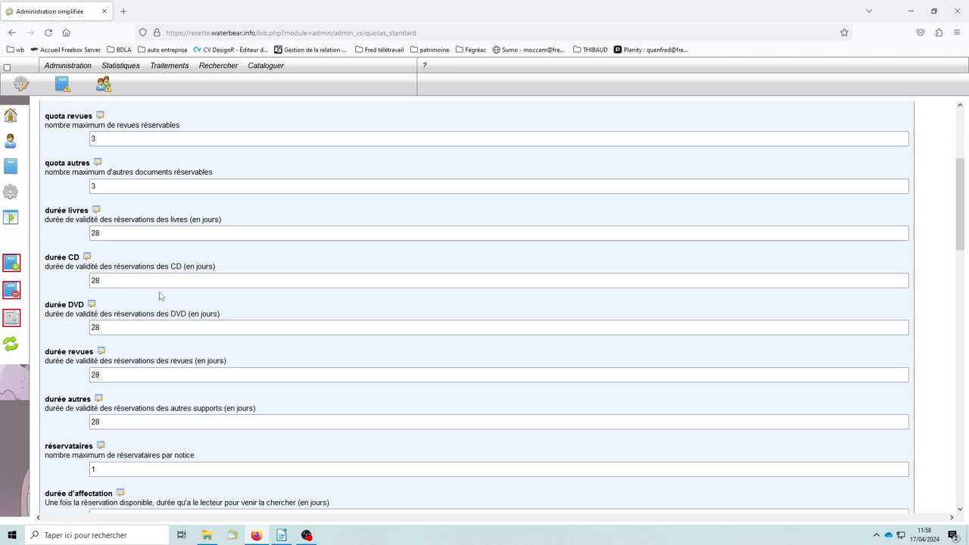
{"action": "left_click_drag", "start_coordinate": [107, 232], "coordinate": [76, 230]}
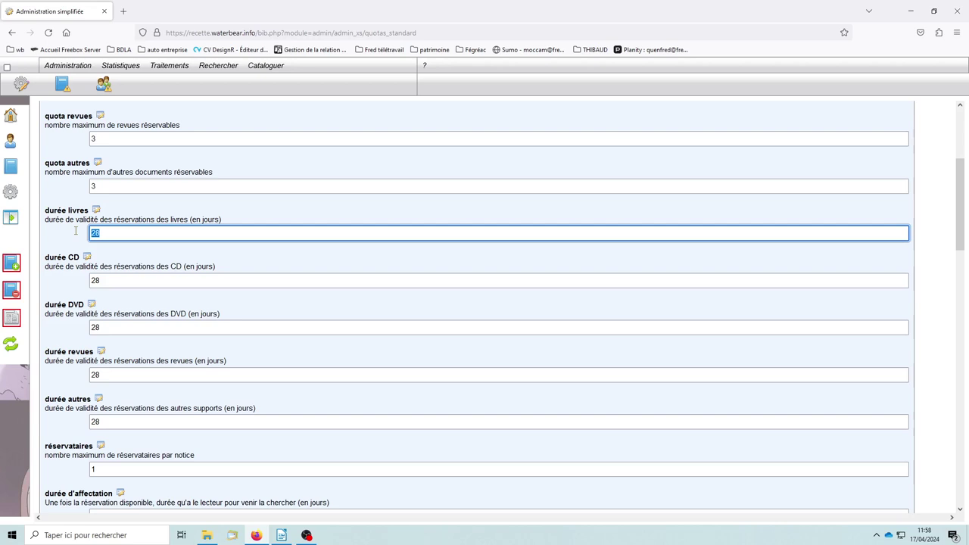
Check the 14-day durée d'affectation and 1 réservataire per record, leaving both unchanged
{"action": "scroll", "coordinate": [233, 333], "scroll_direction": "down", "scroll_amount": 3}
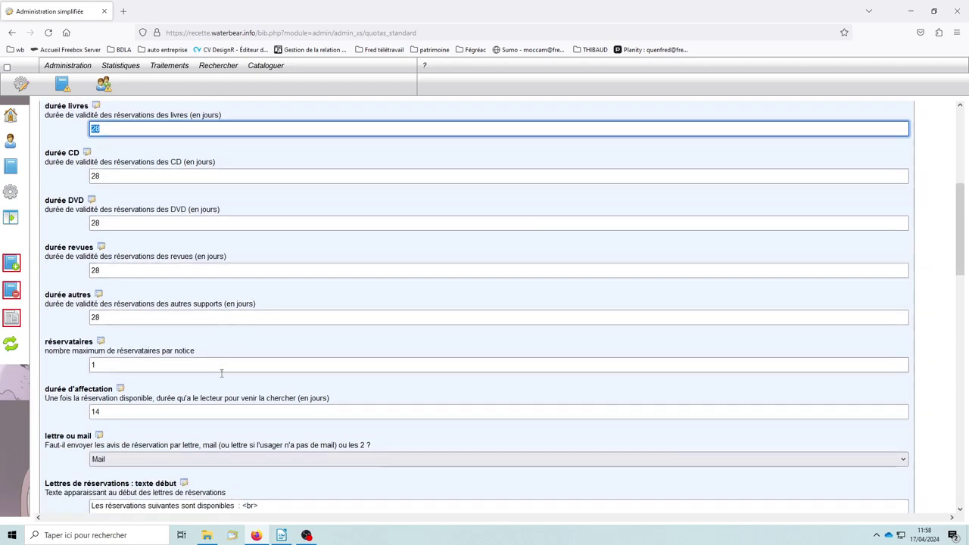
{"action": "double_click", "coordinate": [94, 413]}
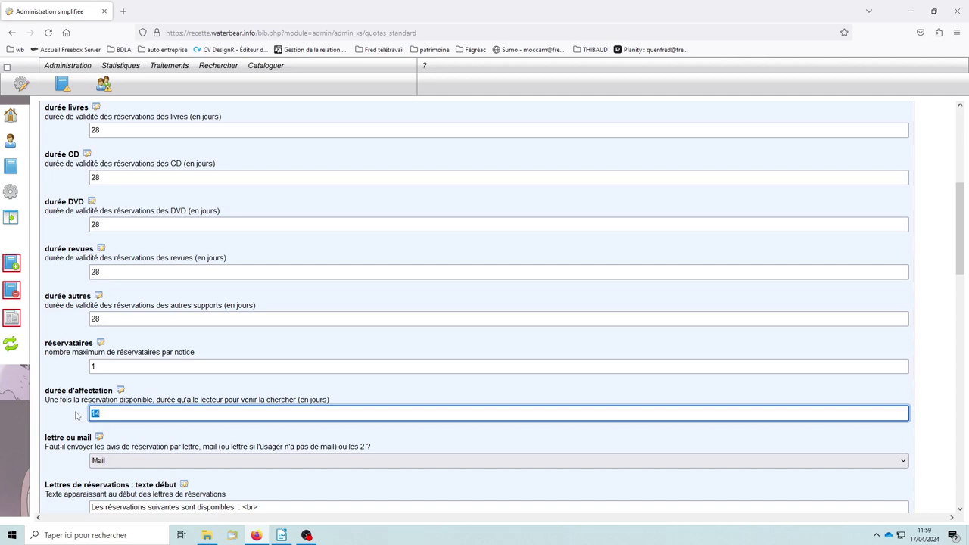
{"action": "left_click", "coordinate": [185, 394]}
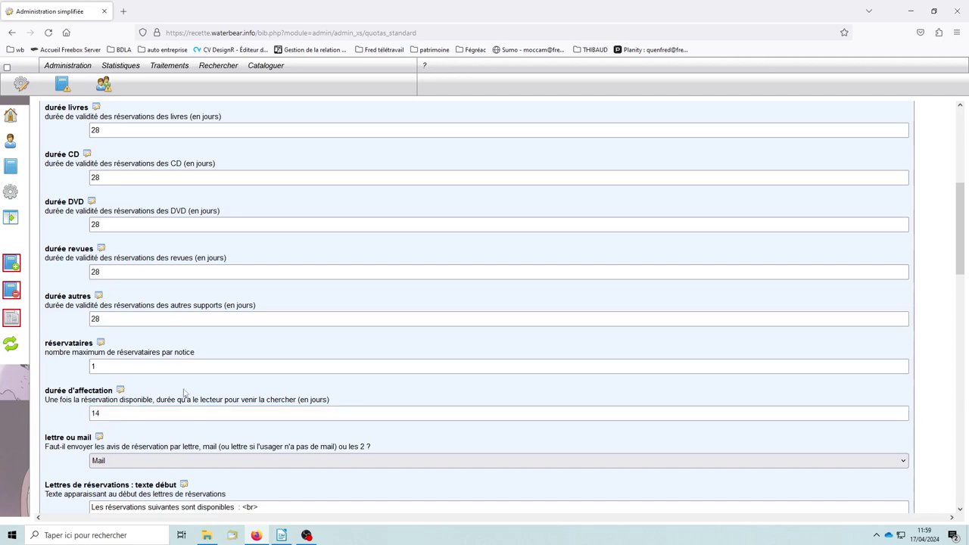
{"action": "left_click", "coordinate": [96, 412]}
{"action": "double_click", "coordinate": [97, 413]}
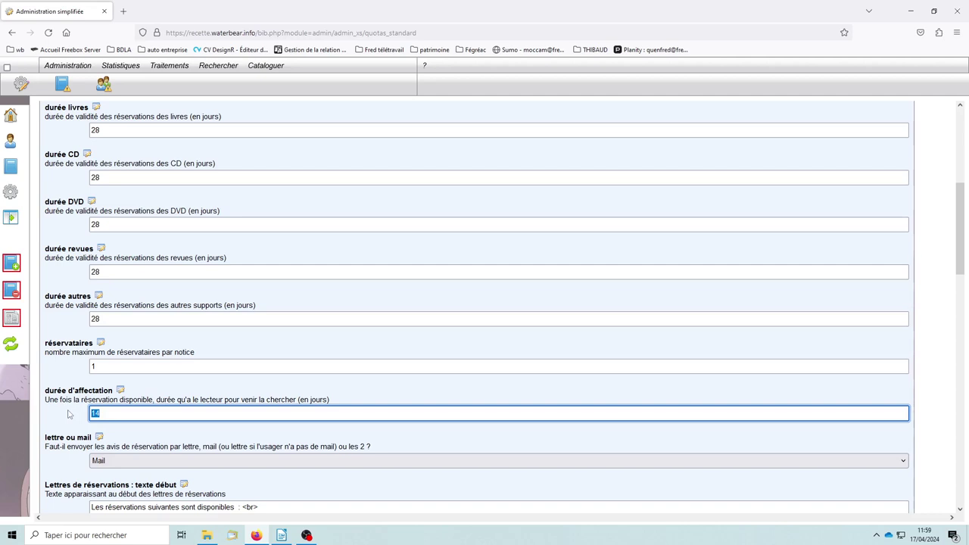
{"action": "scroll", "coordinate": [101, 333], "scroll_direction": "down", "scroll_amount": 3}
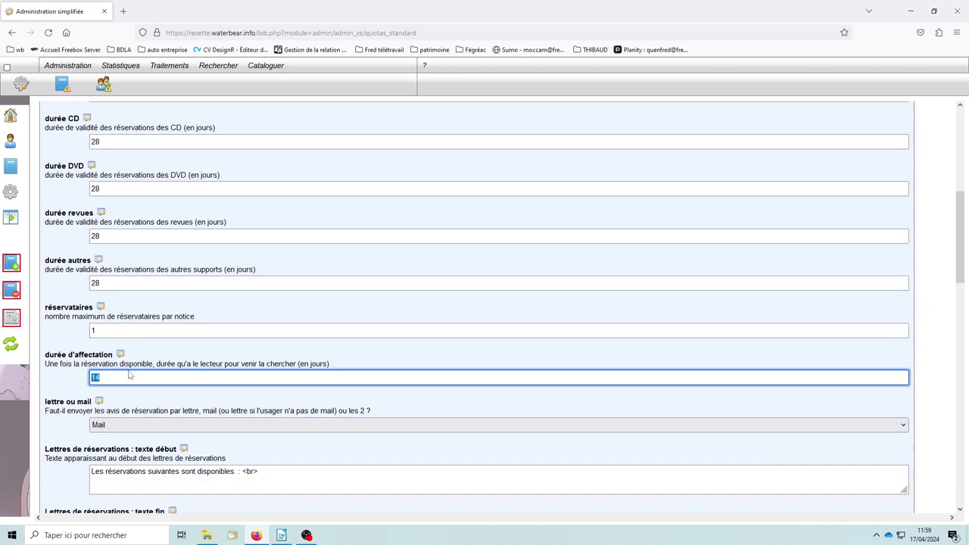
{"action": "double_click", "coordinate": [103, 263]}
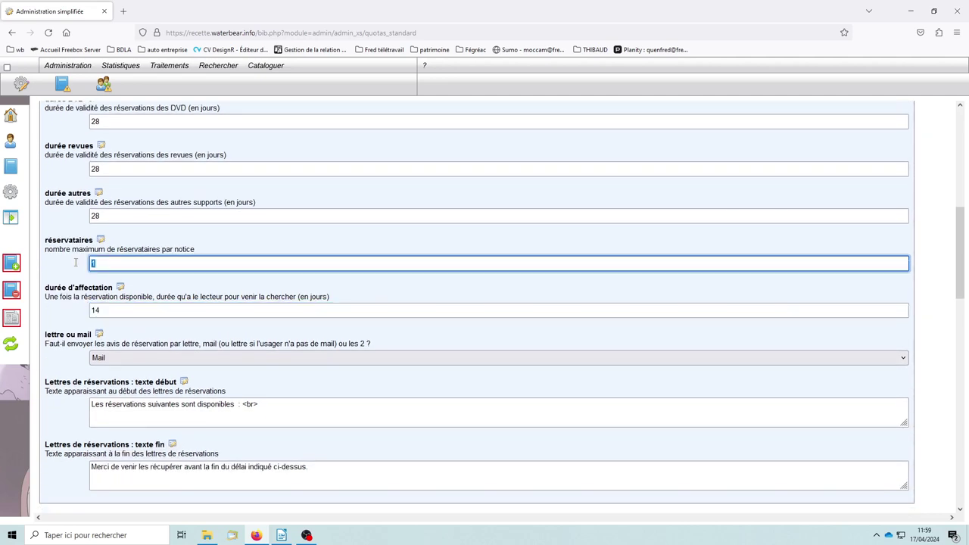
{"action": "left_click", "coordinate": [225, 245]}
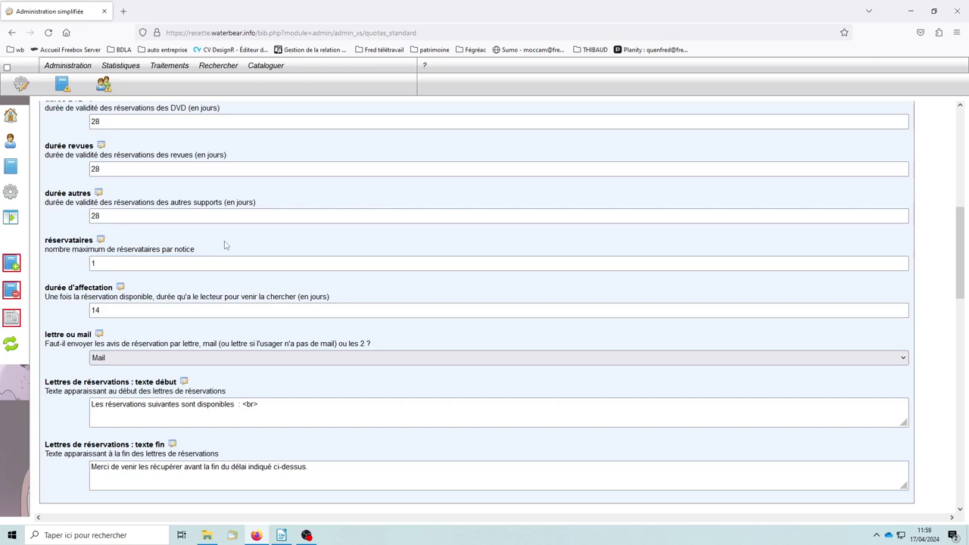
{"action": "scroll", "coordinate": [273, 314], "scroll_direction": "down", "scroll_amount": 3}
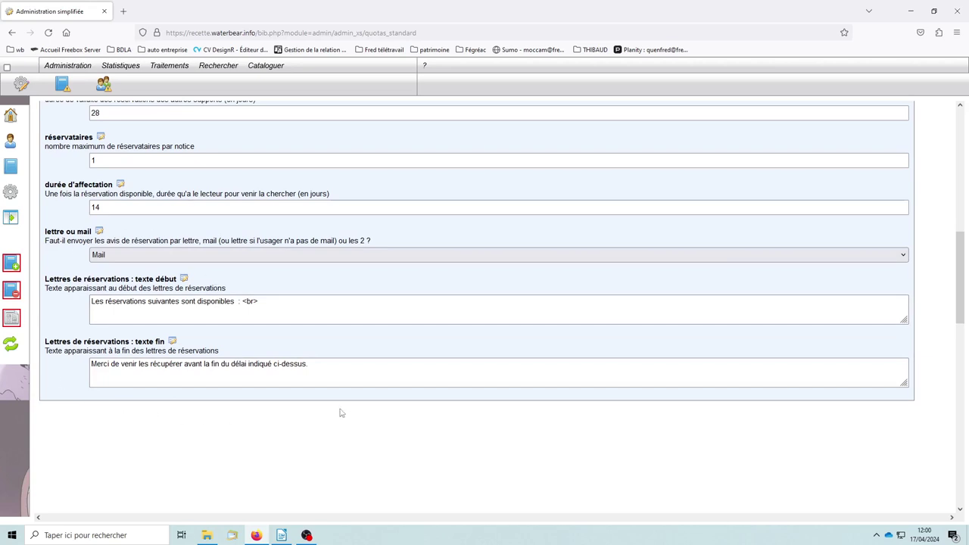
{"action": "left_click", "coordinate": [146, 257]}
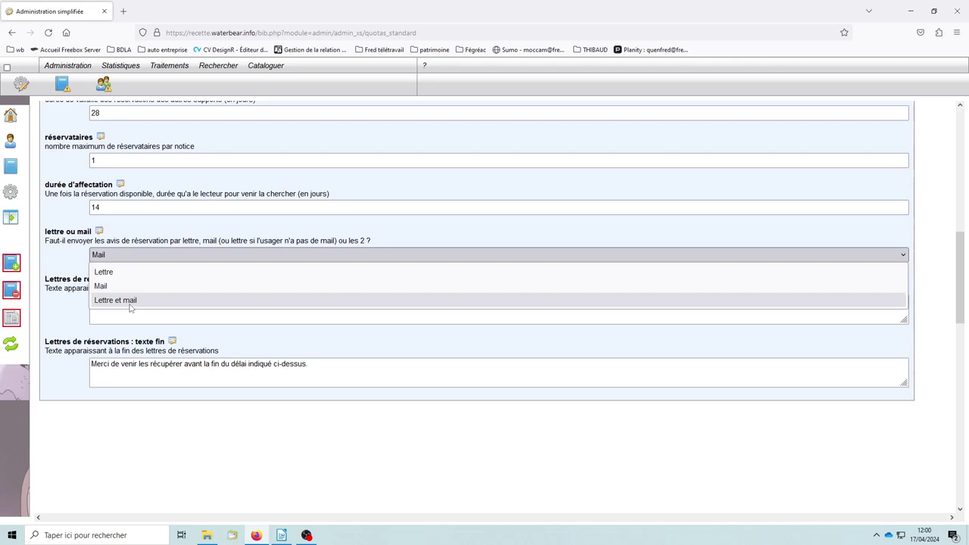
{"action": "left_click", "coordinate": [65, 264]}
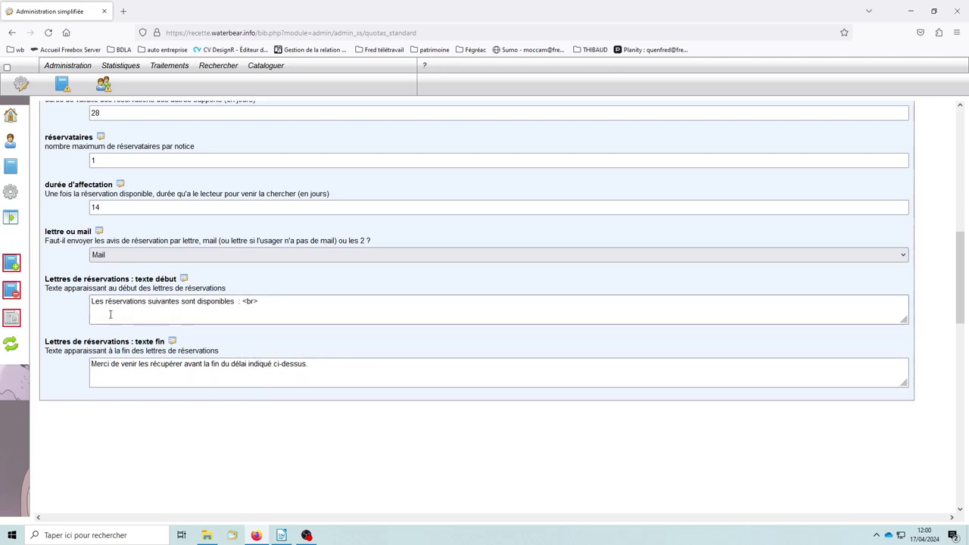
{"action": "left_click_drag", "start_coordinate": [275, 301], "coordinate": [83, 301]}
{"action": "left_click_drag", "start_coordinate": [340, 364], "coordinate": [53, 368]}
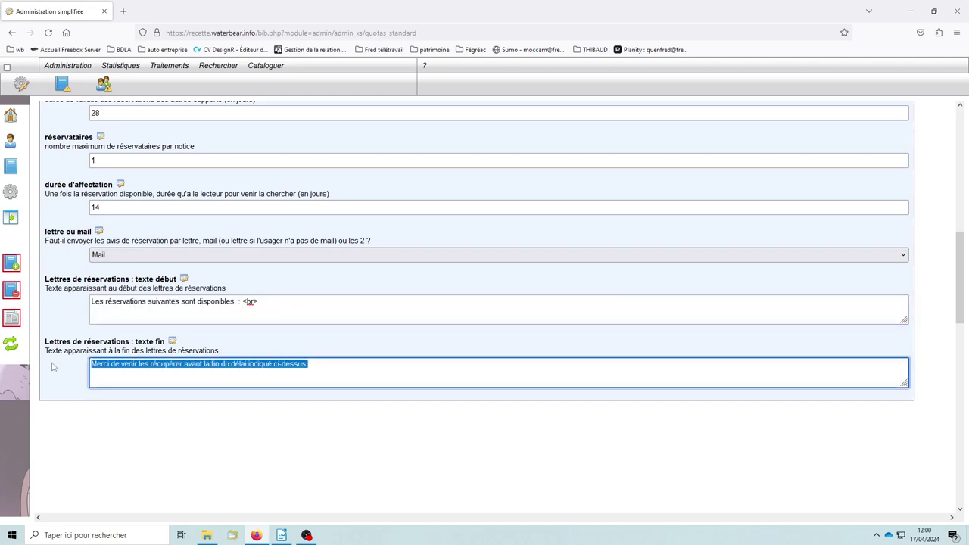
{"action": "left_click", "coordinate": [63, 308]}
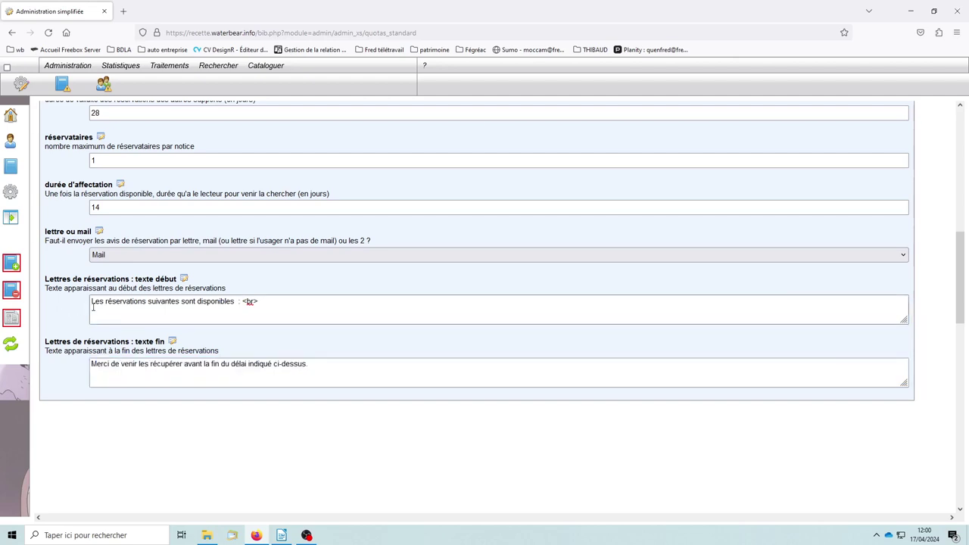
{"action": "triple_click", "coordinate": [265, 307]}
{"action": "left_click", "coordinate": [270, 303]}
{"action": "left_click_drag", "start_coordinate": [270, 303], "coordinate": [242, 302]}
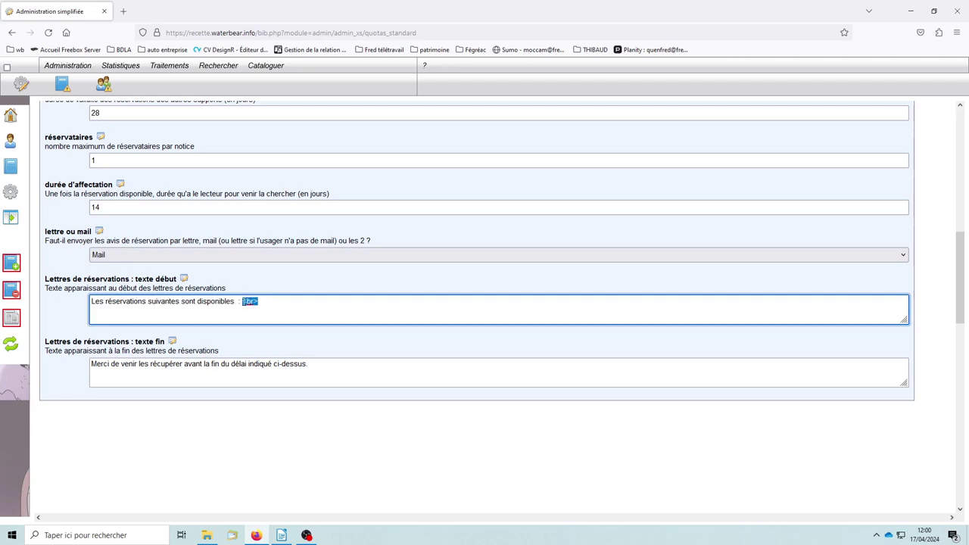
{"action": "left_click", "coordinate": [288, 307]}
{"action": "left_click_drag", "start_coordinate": [243, 301], "coordinate": [258, 301]}
{"action": "left_click", "coordinate": [270, 303]}
{"action": "left_click", "coordinate": [95, 364]}
{"action": "left_click_drag", "start_coordinate": [93, 365], "coordinate": [315, 365]}
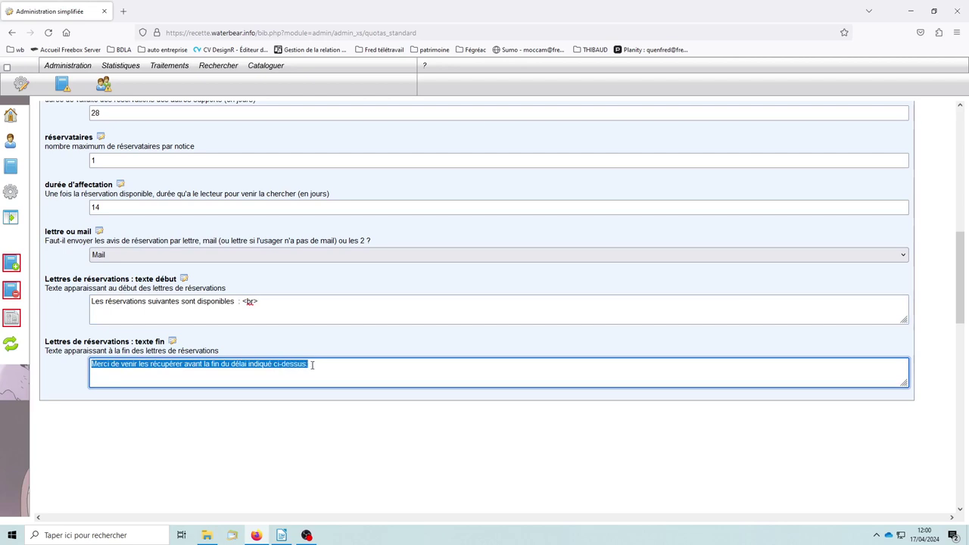
{"action": "left_click", "coordinate": [186, 378]}
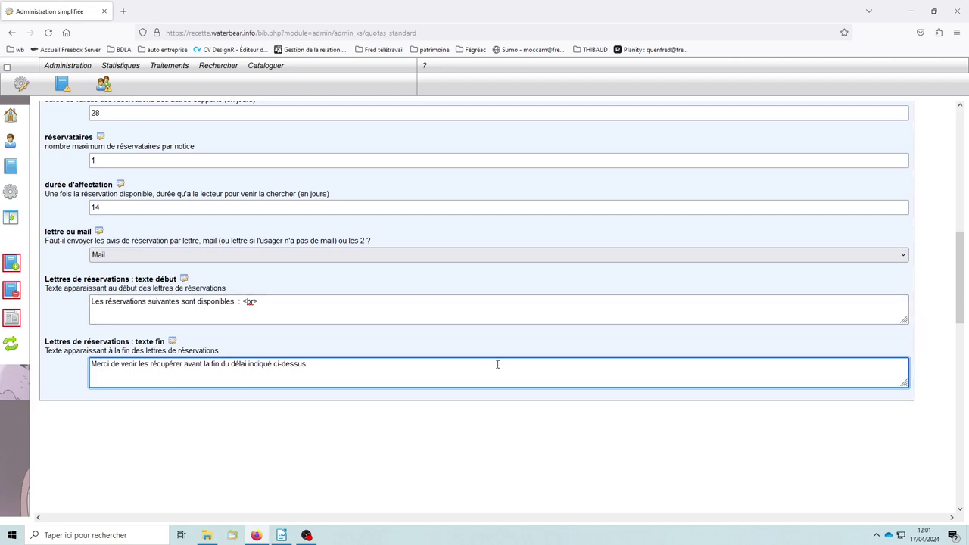
{"action": "scroll", "coordinate": [494, 360], "scroll_direction": "up", "scroll_amount": 5}
{"action": "scroll", "coordinate": [493, 359], "scroll_direction": "up", "scroll_amount": 5}
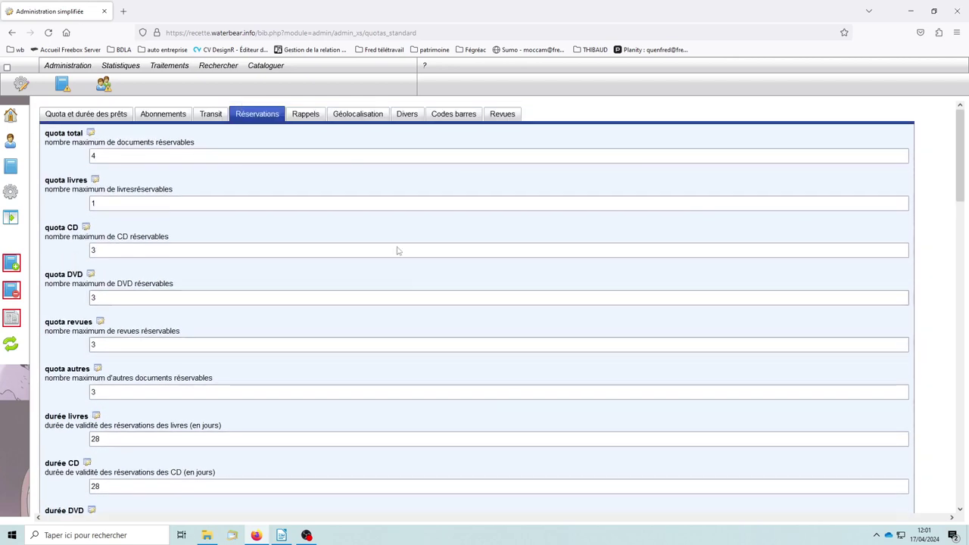
Show the Rappels tab and scroll through its reminder delays and sending modes
{"action": "left_click", "coordinate": [306, 114]}
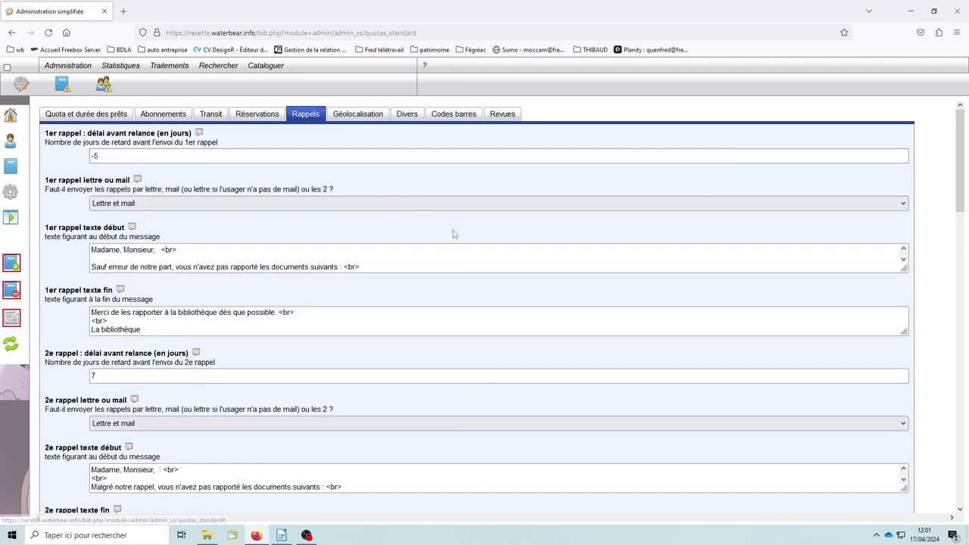
{"action": "scroll", "coordinate": [321, 349], "scroll_direction": "down", "scroll_amount": 8}
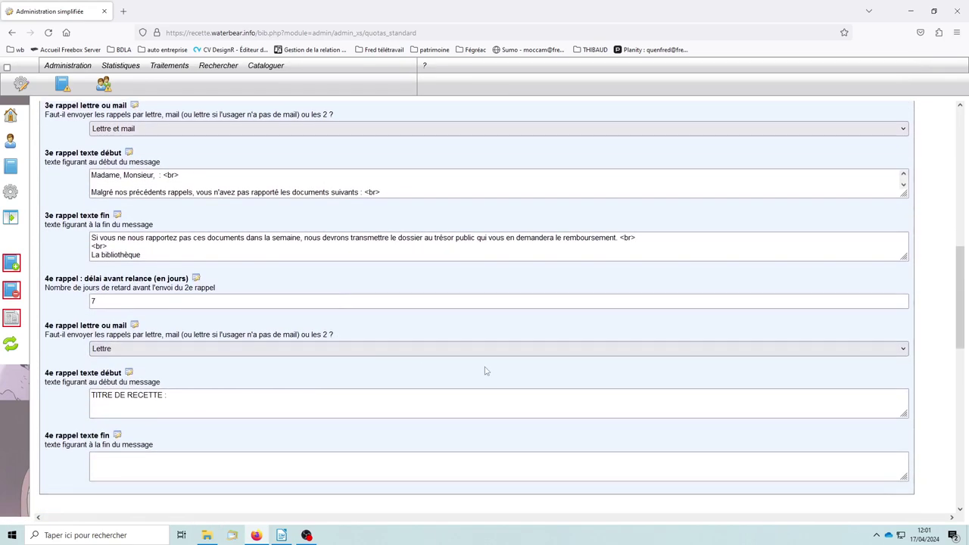
{"action": "scroll", "coordinate": [433, 342], "scroll_direction": "up", "scroll_amount": 3}
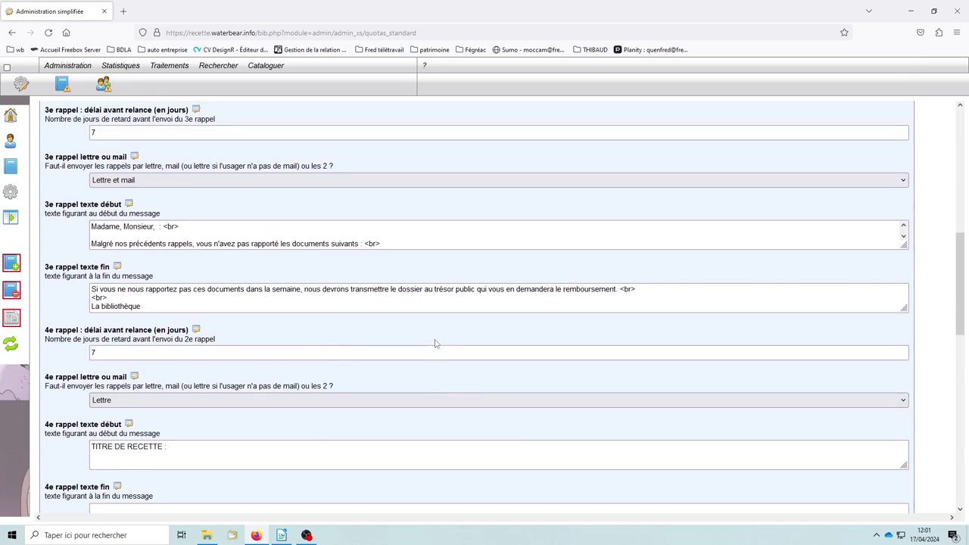
{"action": "scroll", "coordinate": [434, 342], "scroll_direction": "up", "scroll_amount": 7}
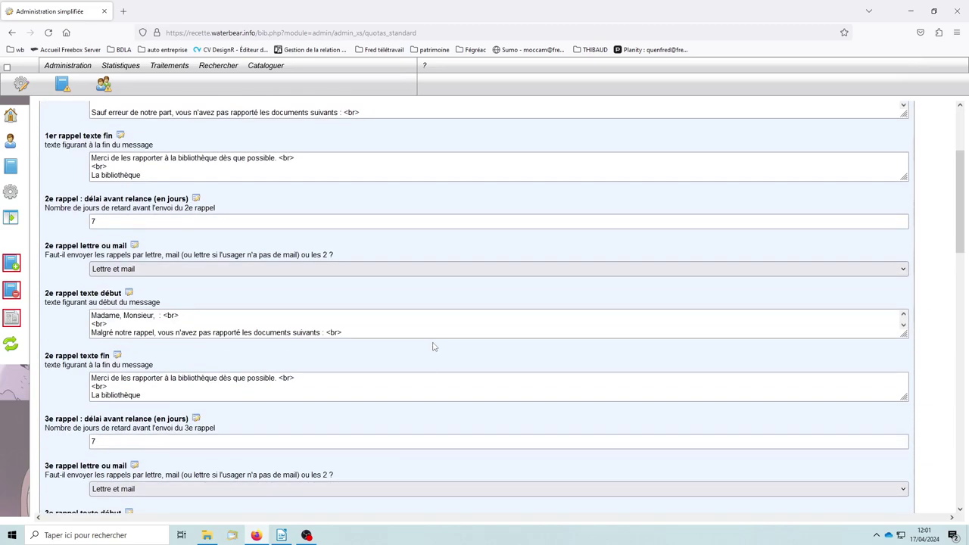
{"action": "scroll", "coordinate": [434, 347], "scroll_direction": "up", "scroll_amount": 3}
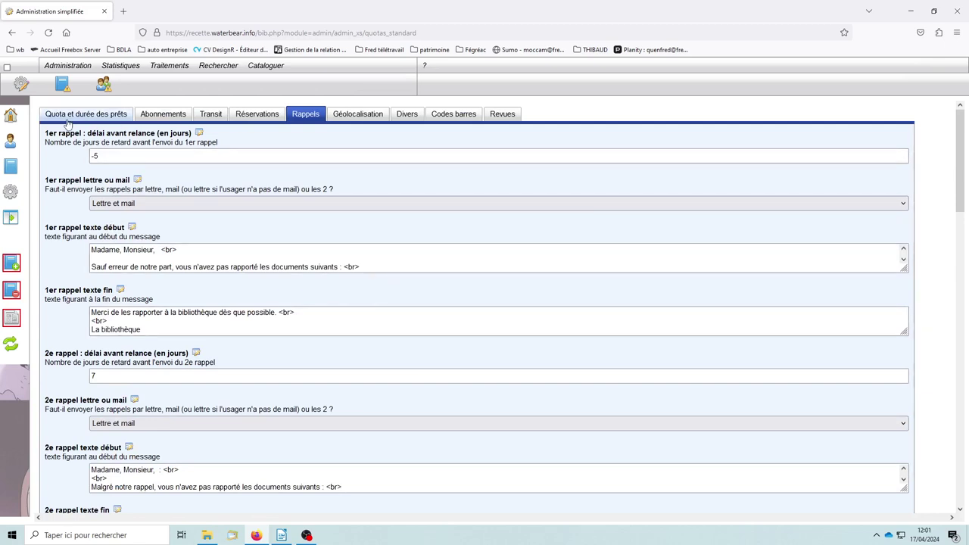
Change the first reminder delay from -5 to 7 days and confirm the save alert
{"action": "left_click", "coordinate": [100, 156]}
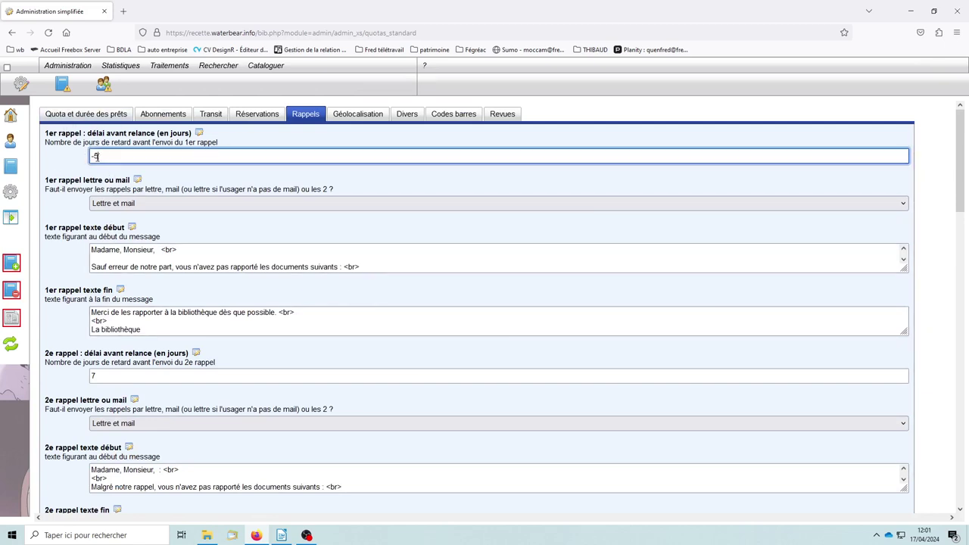
{"action": "left_click", "coordinate": [64, 162]}
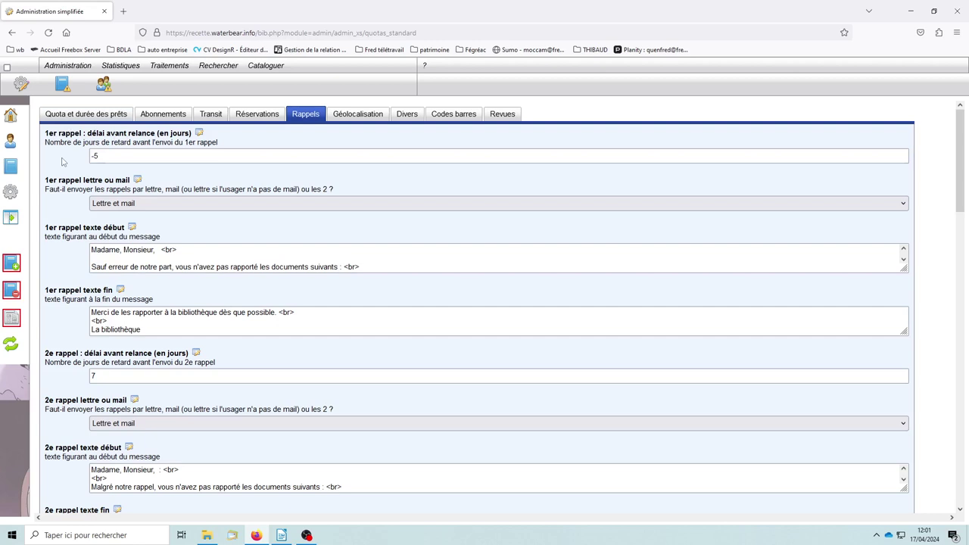
{"action": "left_click_drag", "start_coordinate": [110, 156], "coordinate": [85, 157]}
{"action": "left_click", "coordinate": [62, 160]}
{"action": "double_click", "coordinate": [117, 155]}
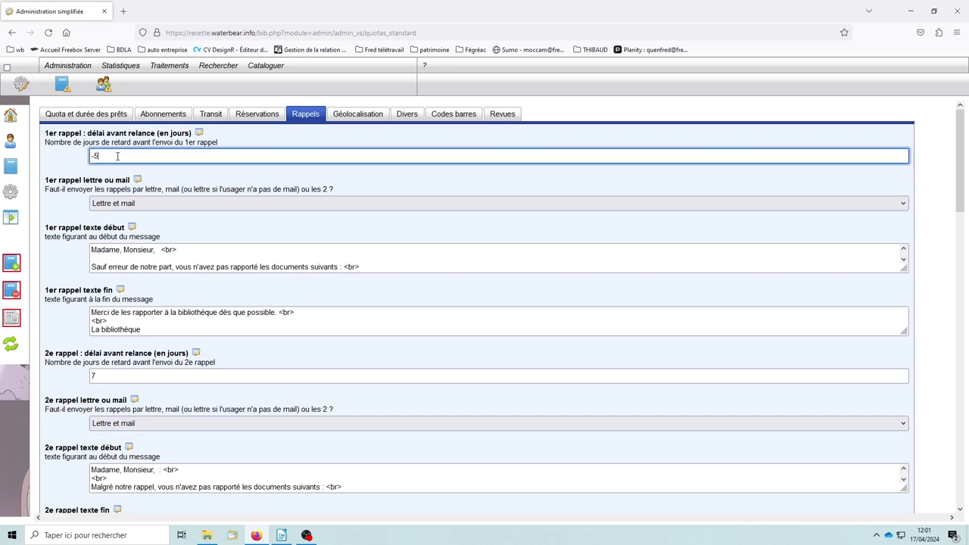
{"action": "type", "text": "7"}
{"action": "left_click", "coordinate": [72, 163]}
{"action": "left_click", "coordinate": [568, 310]}
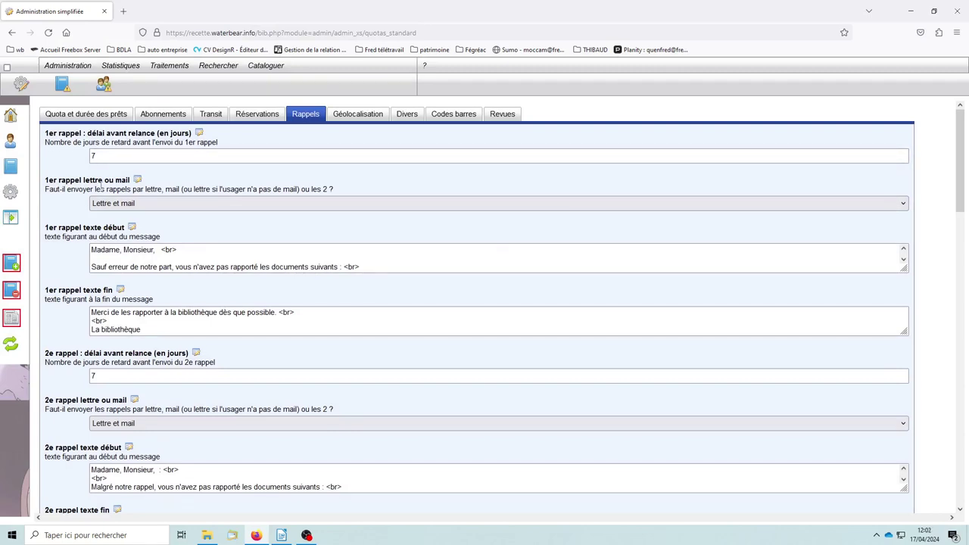
{"action": "left_click", "coordinate": [161, 209]}
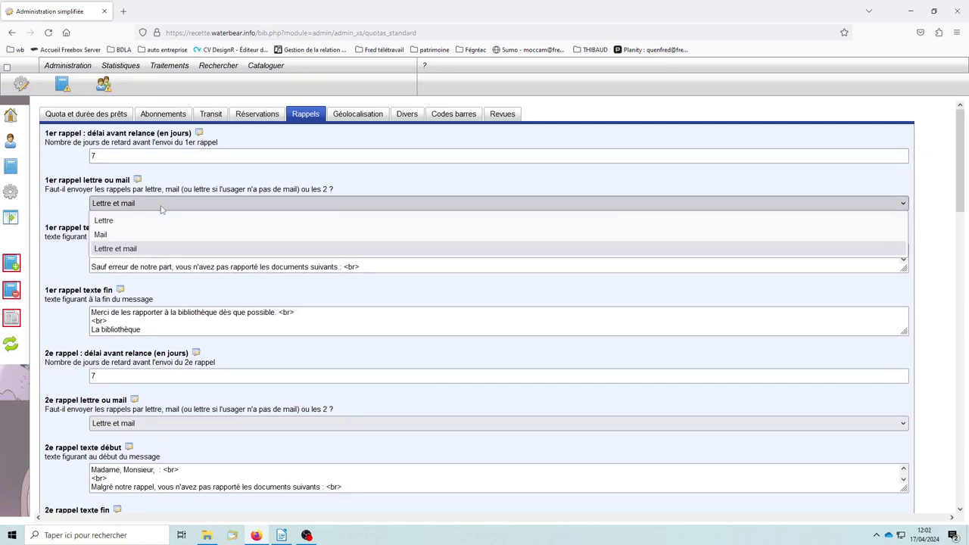
Send the first reminder by Mail only and confirm the save alert
{"action": "left_click", "coordinate": [114, 235]}
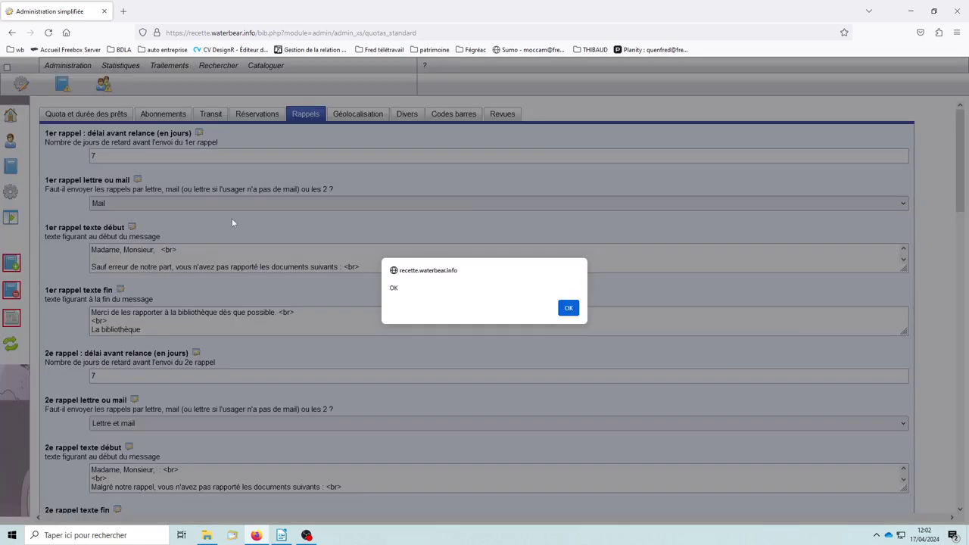
{"action": "left_click", "coordinate": [568, 307]}
{"action": "scroll", "coordinate": [212, 249], "scroll_direction": "down", "scroll_amount": 1}
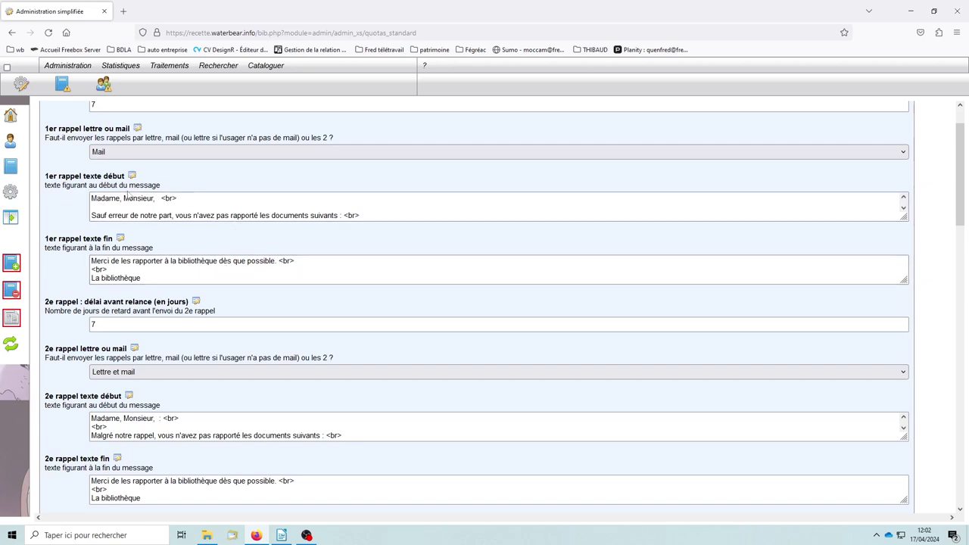
Review the 2nd, 3rd and 4th reminder fields unchanged, then show Géolocalisation
{"action": "scroll", "coordinate": [229, 280], "scroll_direction": "down", "scroll_amount": 4}
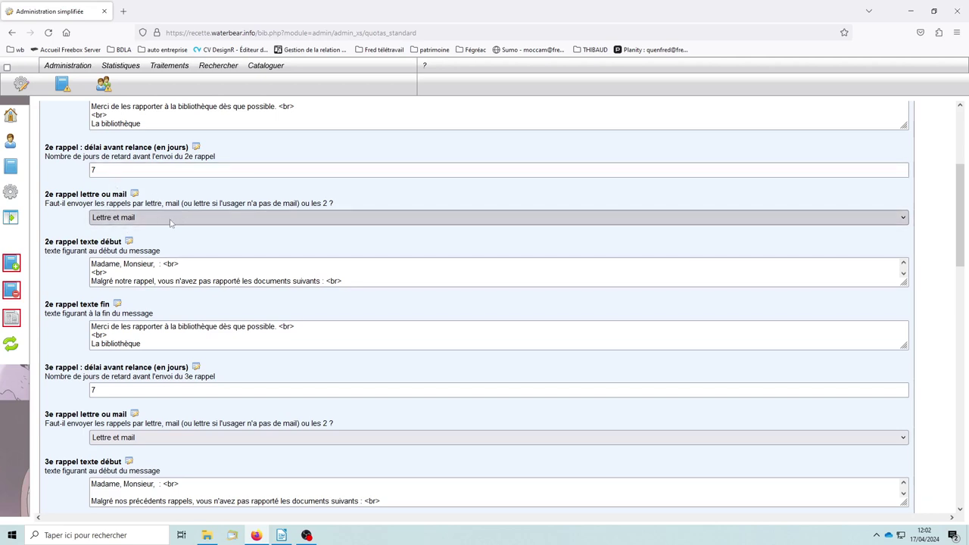
{"action": "left_click", "coordinate": [153, 220]}
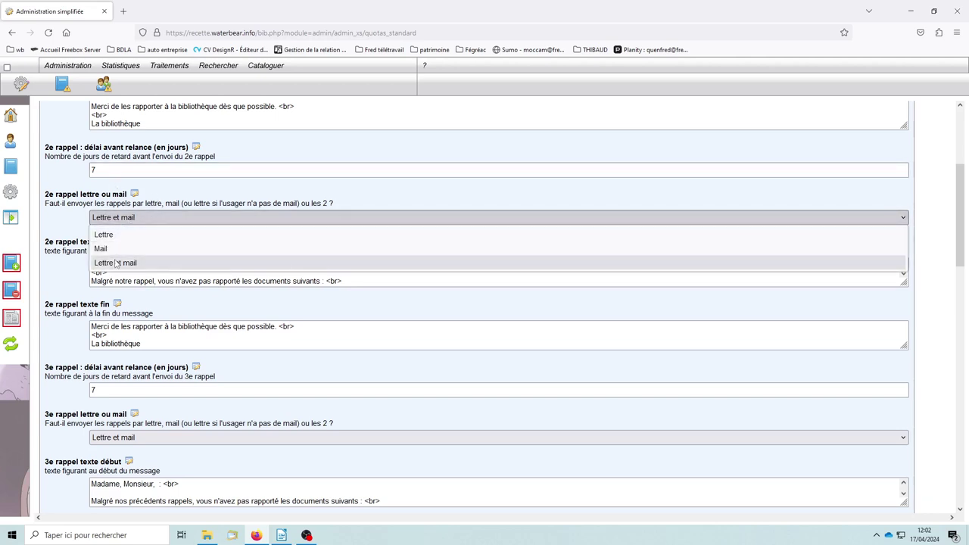
{"action": "left_click", "coordinate": [58, 225]}
{"action": "scroll", "coordinate": [227, 234], "scroll_direction": "down", "scroll_amount": 2}
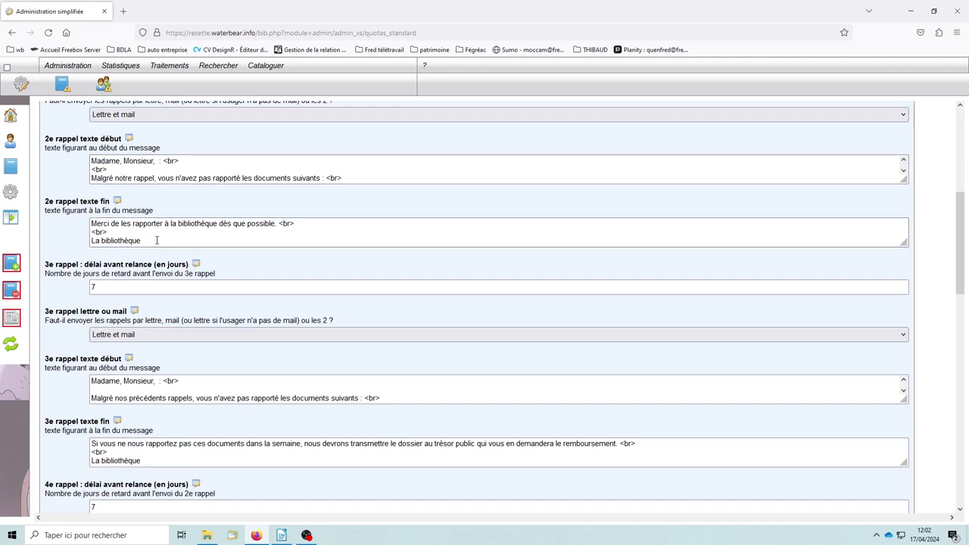
{"action": "scroll", "coordinate": [121, 257], "scroll_direction": "down", "scroll_amount": 1}
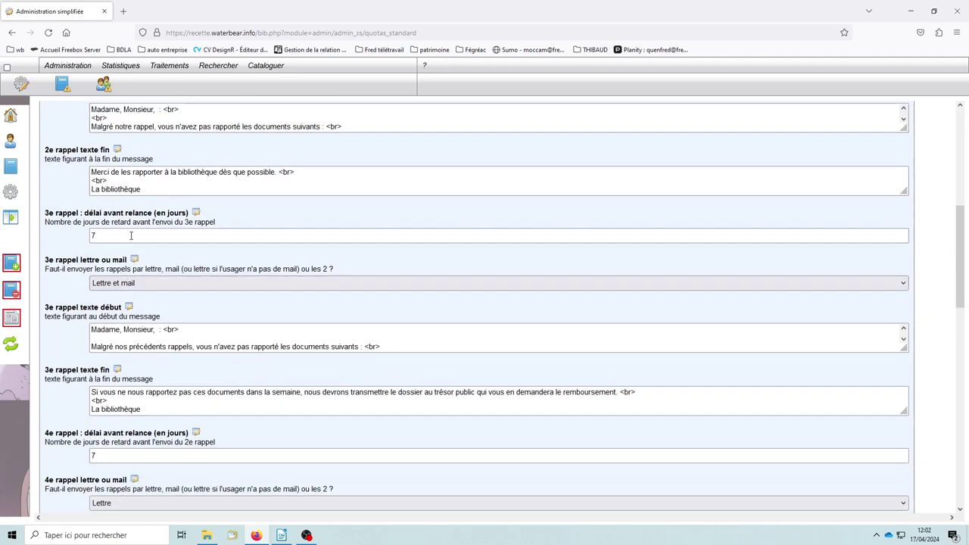
{"action": "left_click_drag", "start_coordinate": [103, 237], "coordinate": [41, 241]}
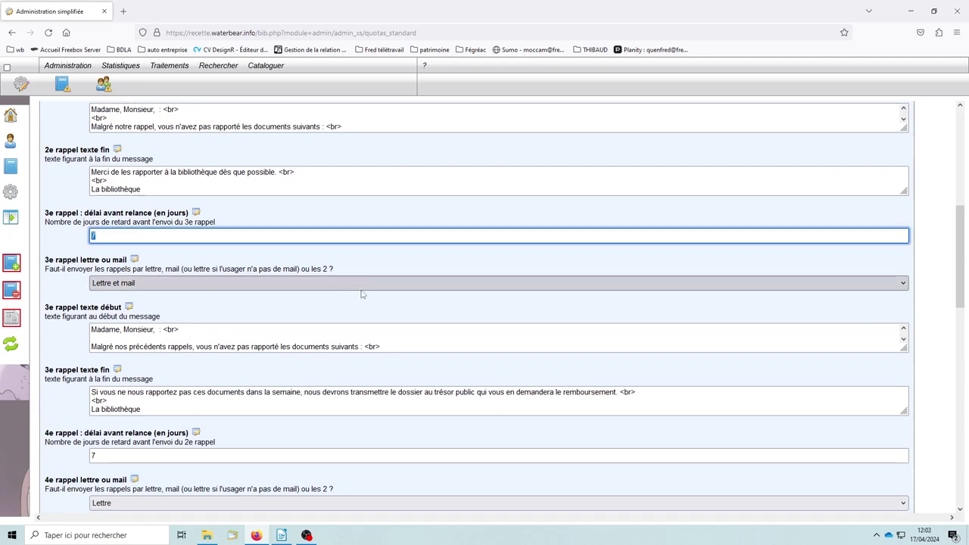
{"action": "scroll", "coordinate": [367, 291], "scroll_direction": "down", "scroll_amount": 2}
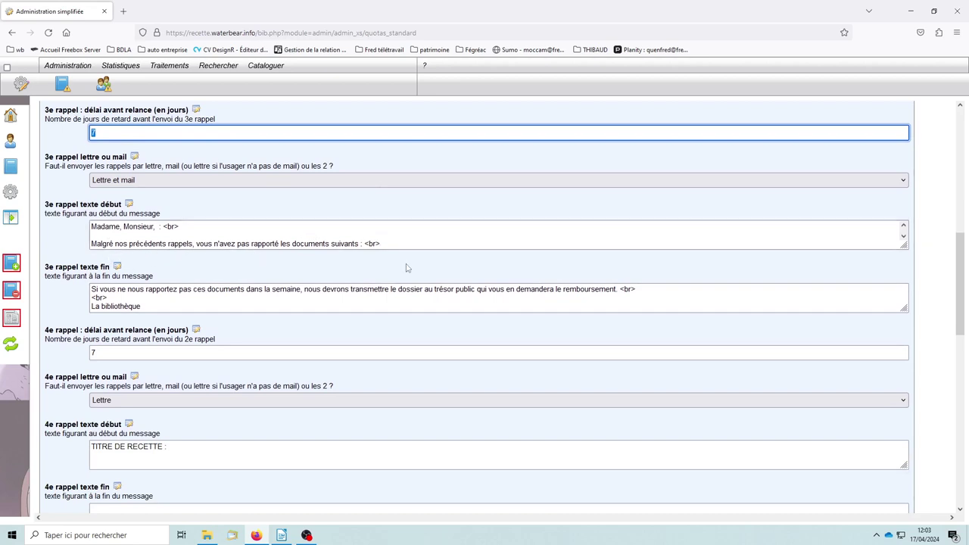
{"action": "scroll", "coordinate": [316, 345], "scroll_direction": "down", "scroll_amount": 3}
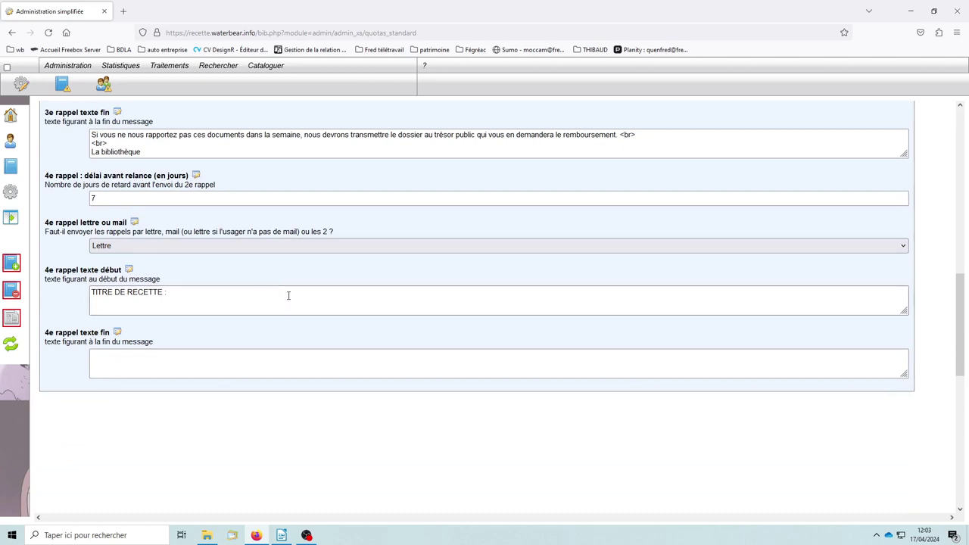
{"action": "scroll", "coordinate": [292, 293], "scroll_direction": "up", "scroll_amount": 3}
{"action": "scroll", "coordinate": [302, 298], "scroll_direction": "up", "scroll_amount": 8}
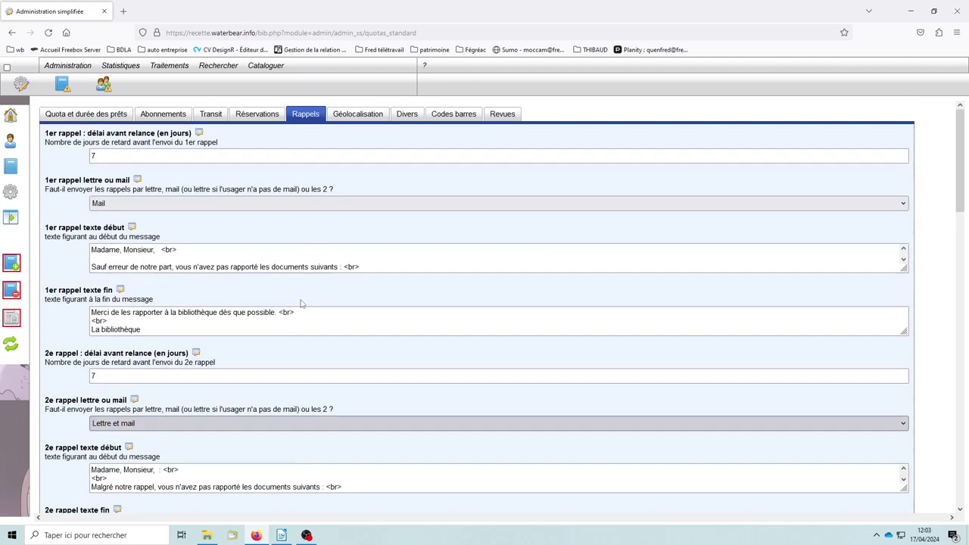
{"action": "left_click", "coordinate": [365, 120]}
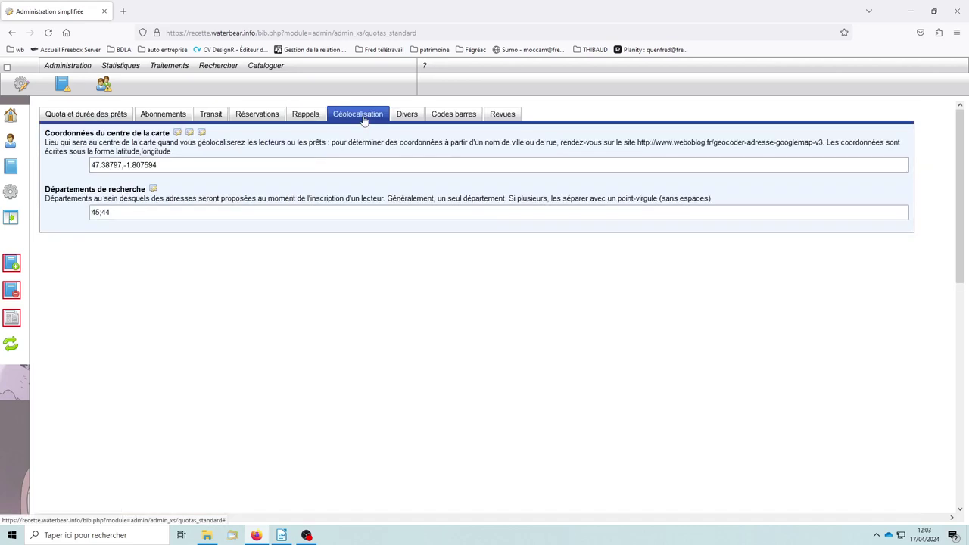
Inspect map centre 47.38797,-1.807594 and départements 45,44, then show the Divers tab
{"action": "left_click", "coordinate": [172, 166]}
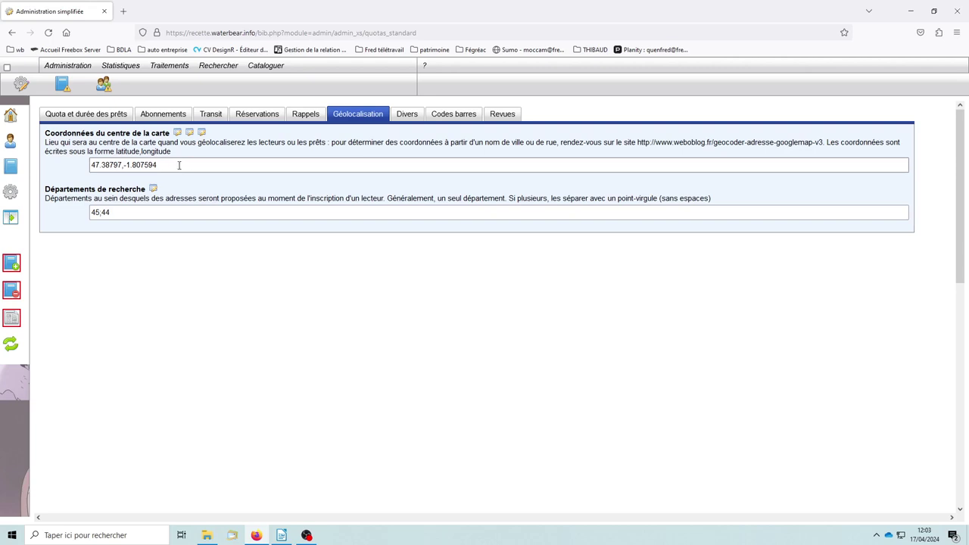
{"action": "triple_click", "coordinate": [179, 165]}
{"action": "left_click", "coordinate": [168, 182]}
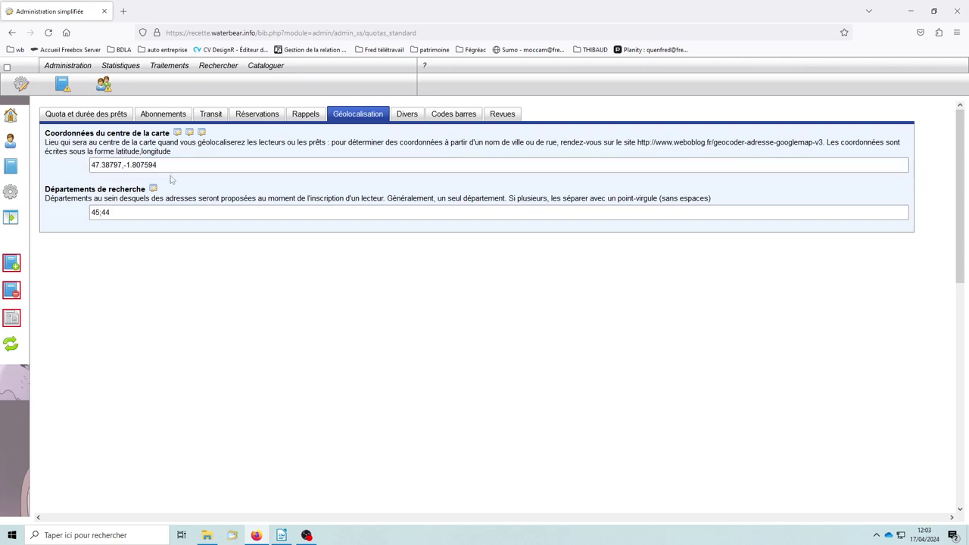
{"action": "left_click", "coordinate": [121, 211]}
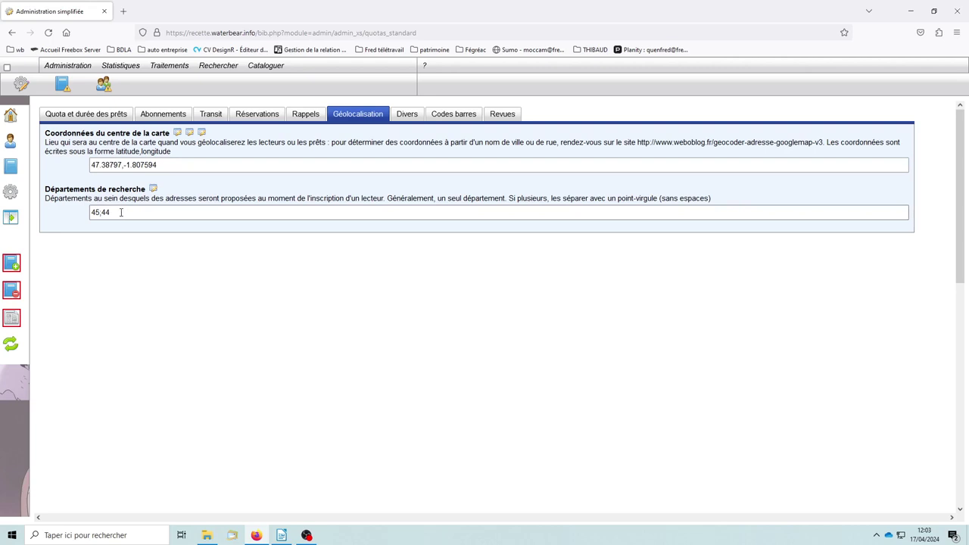
{"action": "left_click_drag", "start_coordinate": [121, 212], "coordinate": [58, 214]}
{"action": "left_click", "coordinate": [47, 220]}
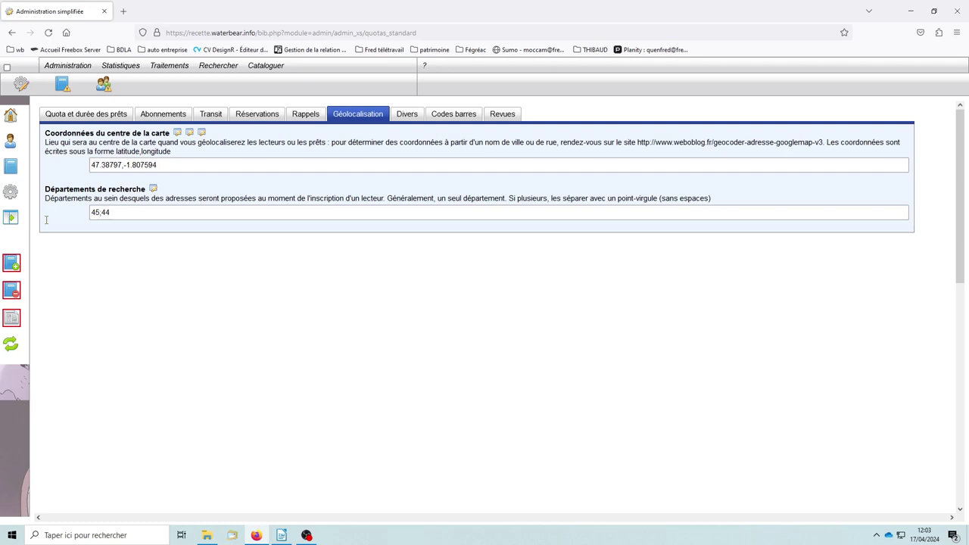
{"action": "left_click", "coordinate": [136, 213]}
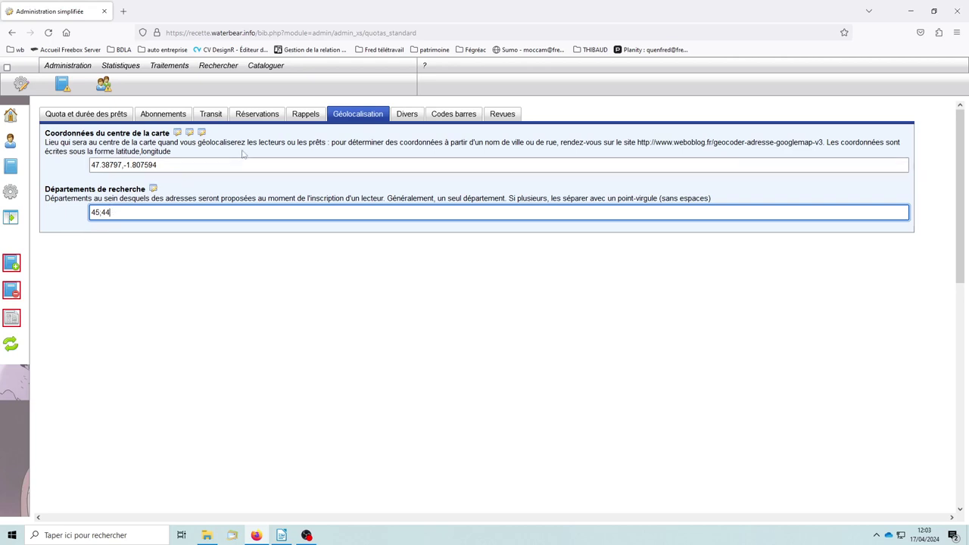
{"action": "left_click", "coordinate": [414, 118]}
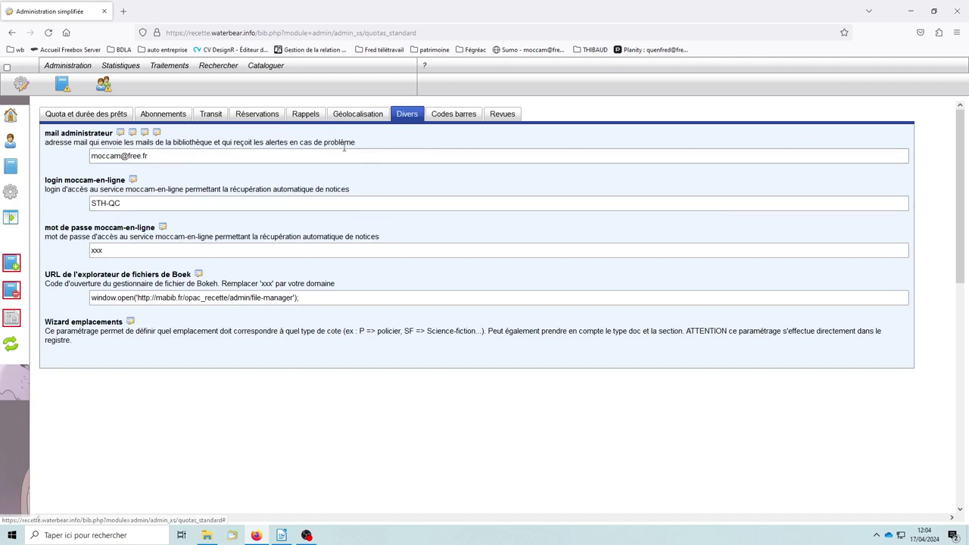
{"action": "left_click", "coordinate": [156, 156]}
{"action": "key", "text": "ctrl+a"}
{"action": "left_click", "coordinate": [58, 160]}
{"action": "left_click", "coordinate": [161, 155]}
{"action": "key", "text": "ctrl+a"}
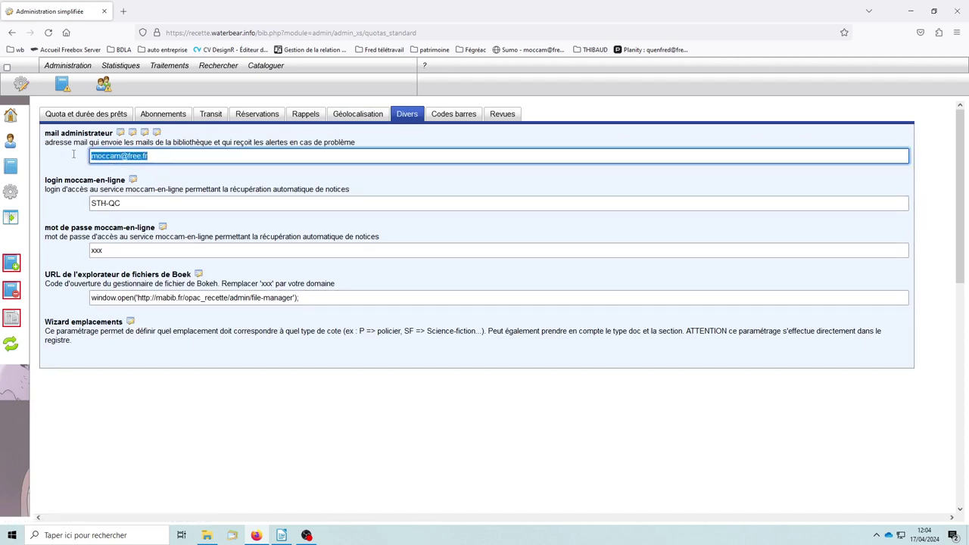
{"action": "left_click", "coordinate": [58, 161]}
{"action": "left_click", "coordinate": [115, 159]}
{"action": "left_click", "coordinate": [70, 162]}
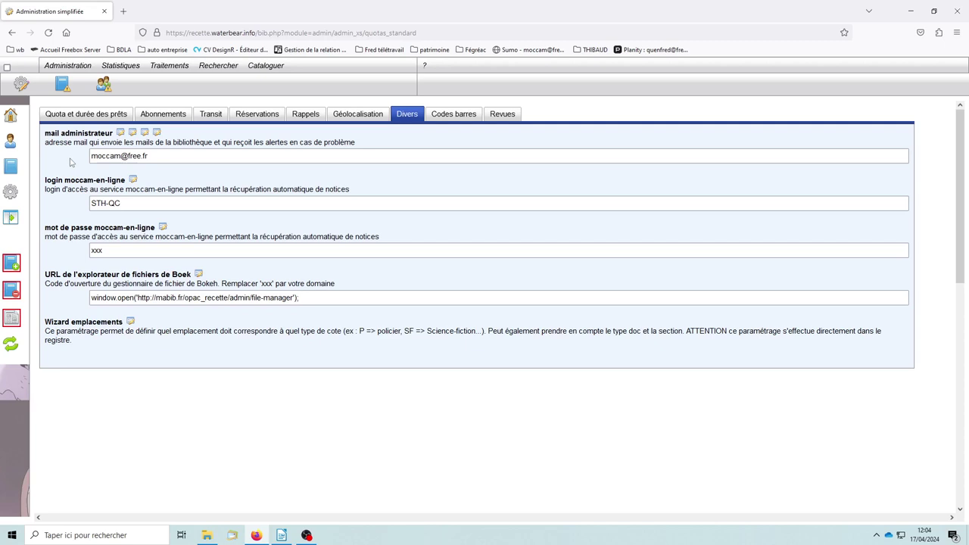
{"action": "left_click_drag", "start_coordinate": [171, 154], "coordinate": [62, 156]}
{"action": "left_click", "coordinate": [166, 156]}
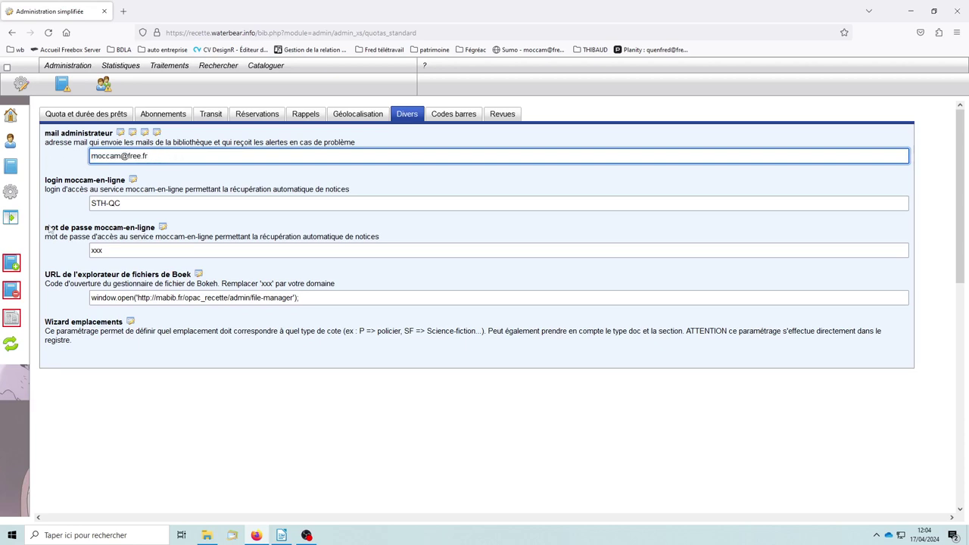
{"action": "scroll", "coordinate": [130, 151], "scroll_direction": "down", "scroll_amount": 1}
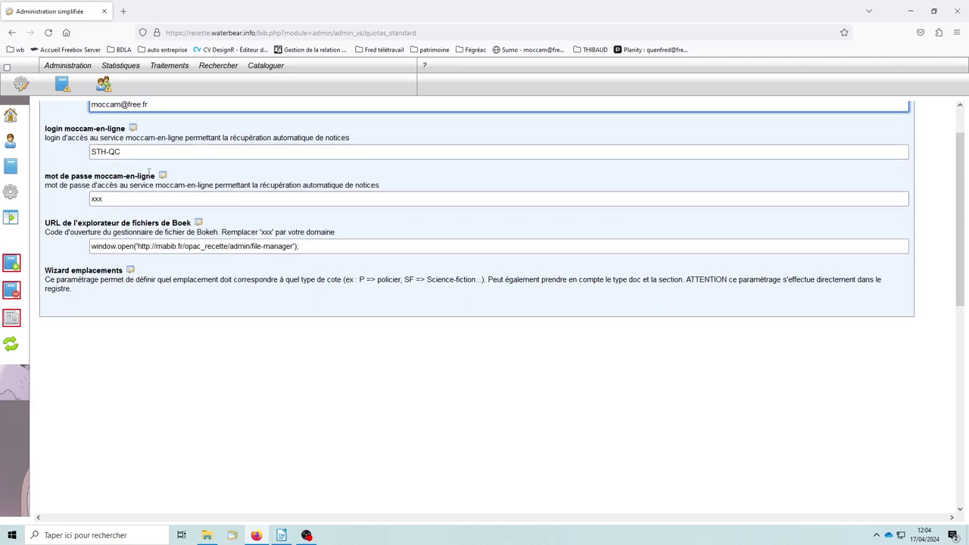
{"action": "left_click", "coordinate": [135, 150]}
{"action": "left_click", "coordinate": [122, 203]}
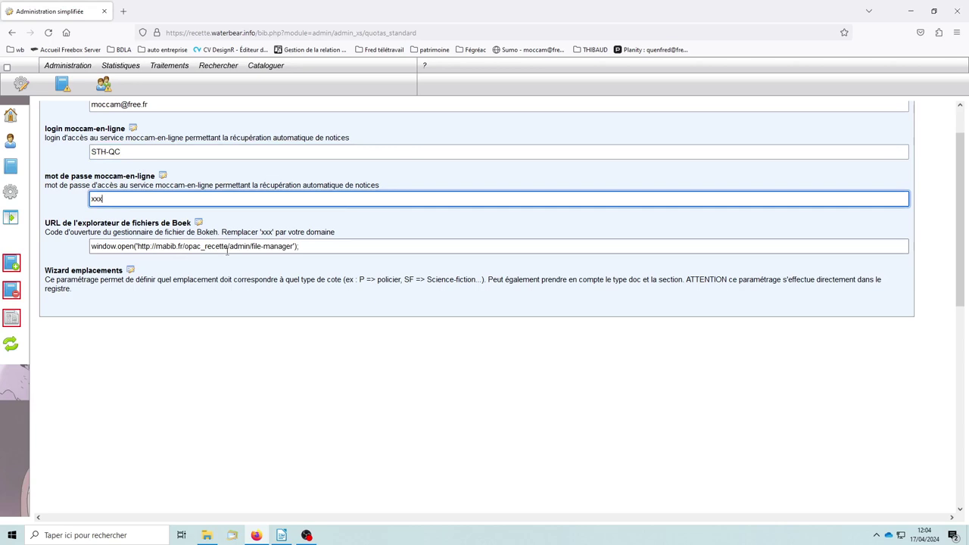
{"action": "left_click", "coordinate": [184, 304]}
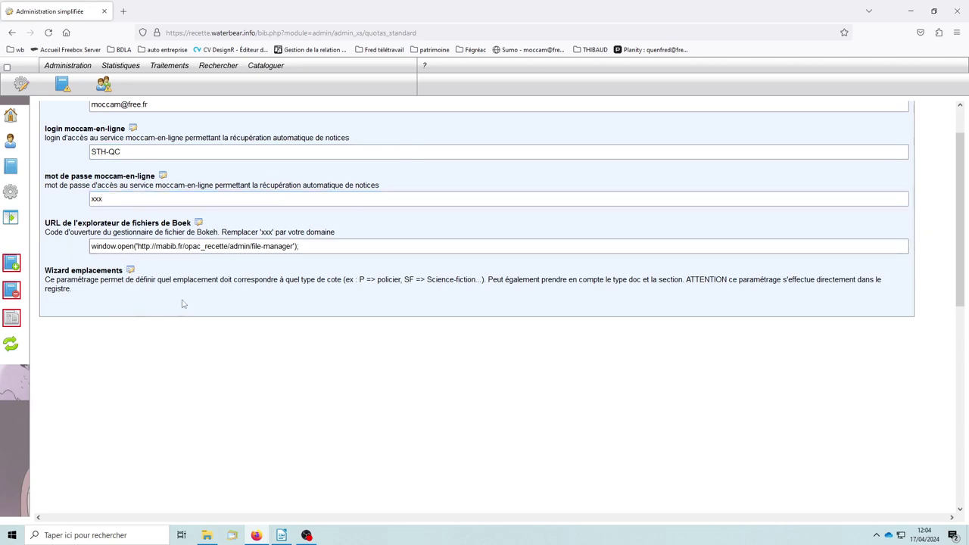
{"action": "scroll", "coordinate": [73, 241], "scroll_direction": "up", "scroll_amount": 2}
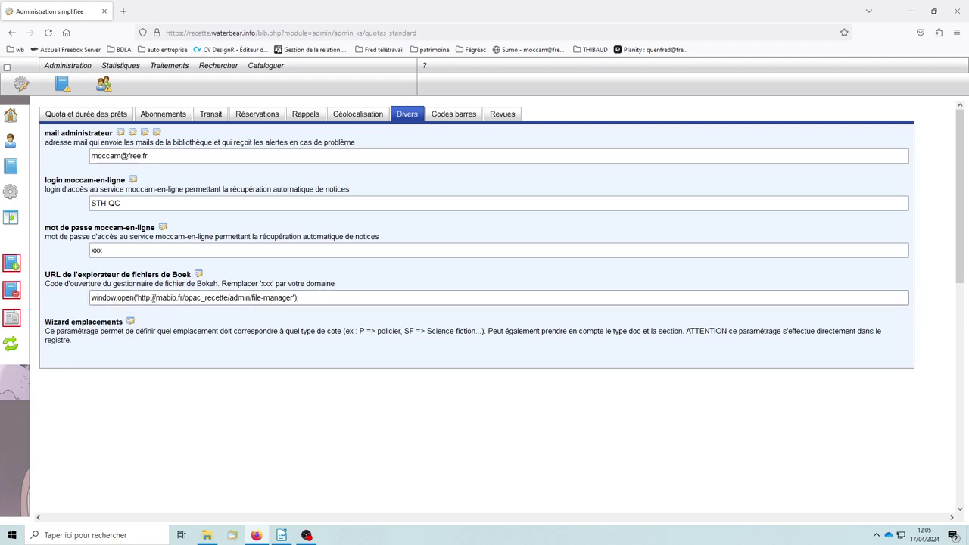
{"action": "left_click_drag", "start_coordinate": [184, 297], "coordinate": [227, 297]}
{"action": "left_click", "coordinate": [193, 309]}
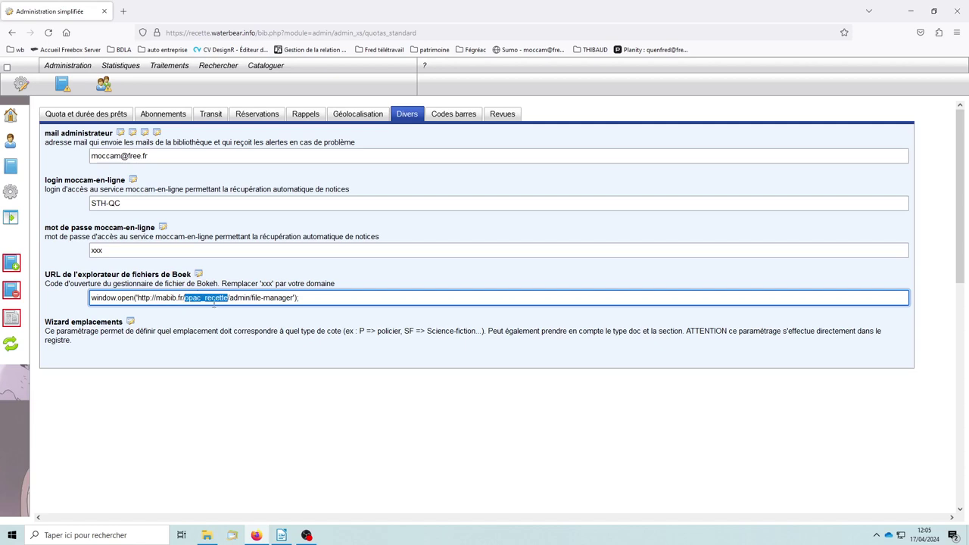
{"action": "left_click_drag", "start_coordinate": [188, 298], "coordinate": [227, 298]}
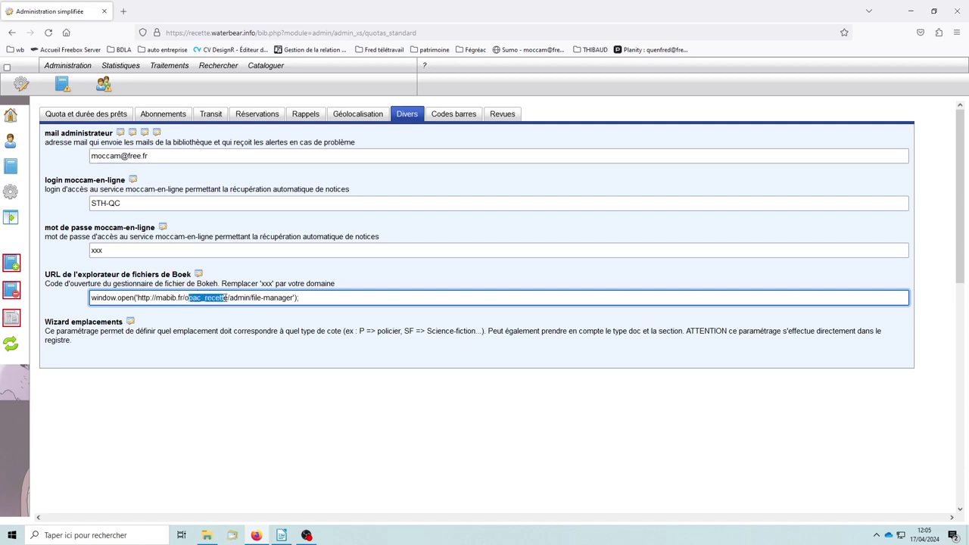
{"action": "left_click", "coordinate": [175, 328]}
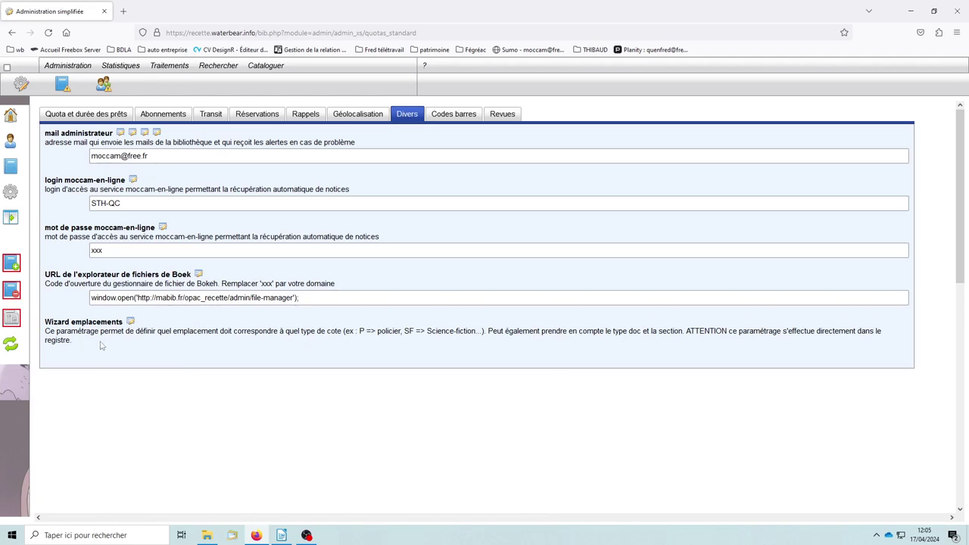
Review the Codes barres settings: reader barcodes length 9, copy barcodes length 6 with prefix E
{"action": "left_click", "coordinate": [454, 117]}
{"action": "scroll", "coordinate": [447, 286], "scroll_direction": "down", "scroll_amount": 3}
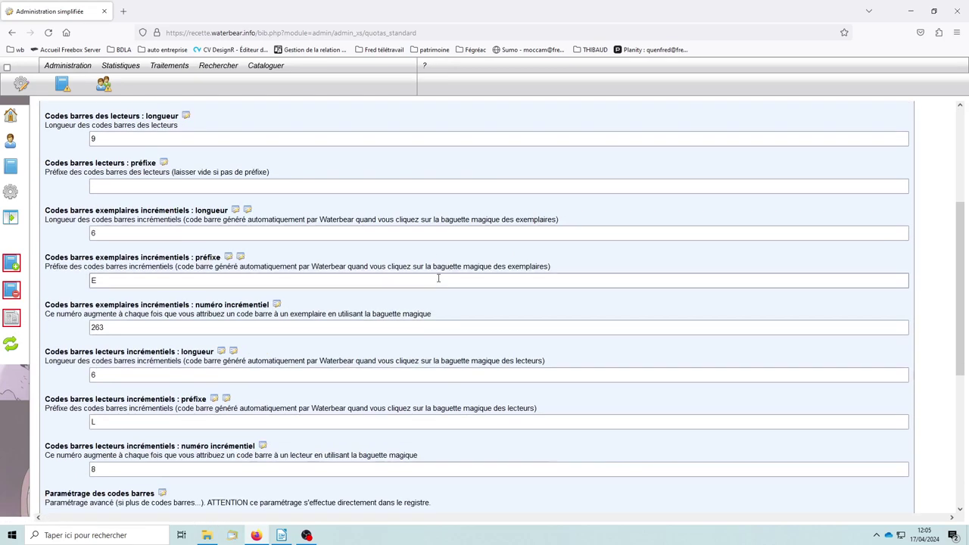
{"action": "scroll", "coordinate": [423, 345], "scroll_direction": "down", "scroll_amount": 2}
{"action": "scroll", "coordinate": [419, 340], "scroll_direction": "up", "scroll_amount": 5}
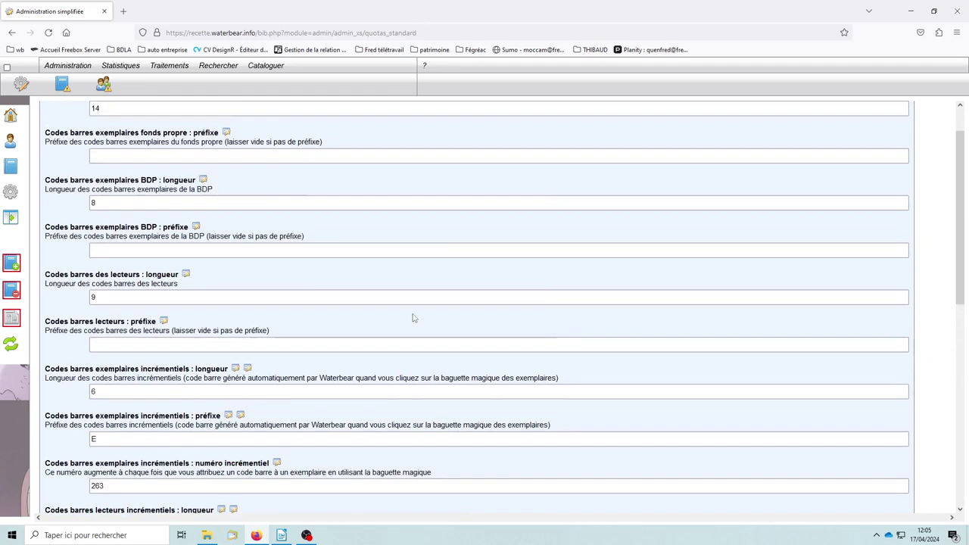
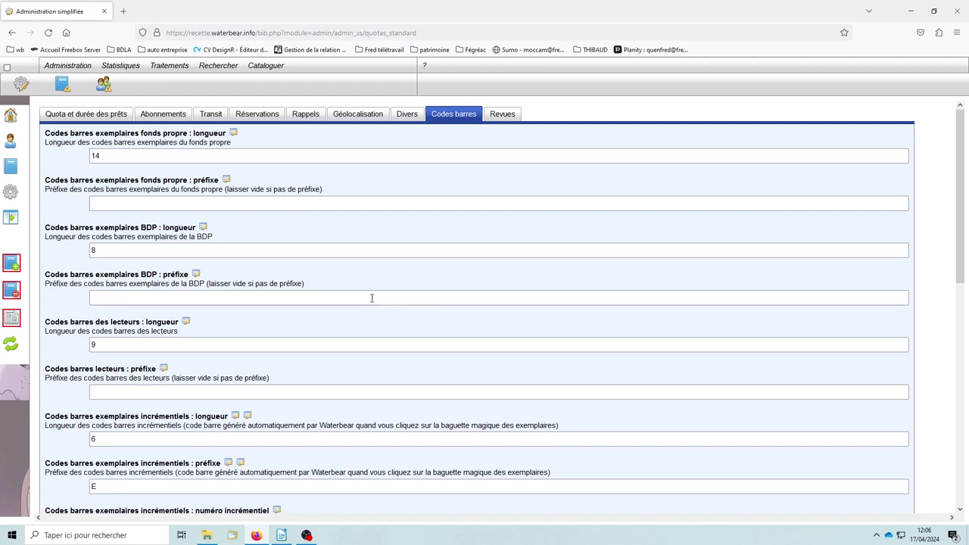
Leave the own-collection barcode length at 14 and save own-collection prefix 3
{"action": "left_click_drag", "start_coordinate": [112, 156], "coordinate": [70, 158]}
{"action": "left_click", "coordinate": [53, 162]}
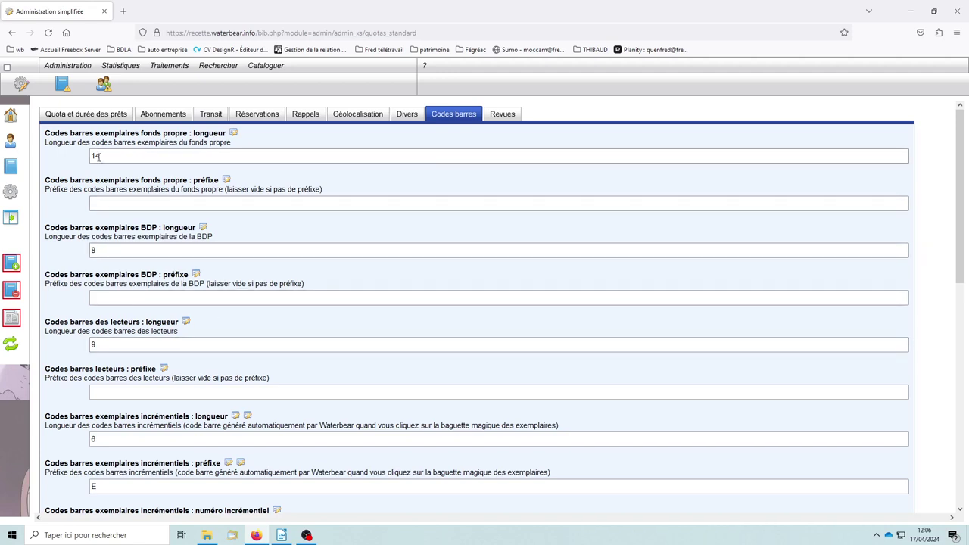
{"action": "left_click_drag", "start_coordinate": [106, 156], "coordinate": [91, 156]}
{"action": "left_click", "coordinate": [52, 163]}
{"action": "left_click", "coordinate": [123, 203]}
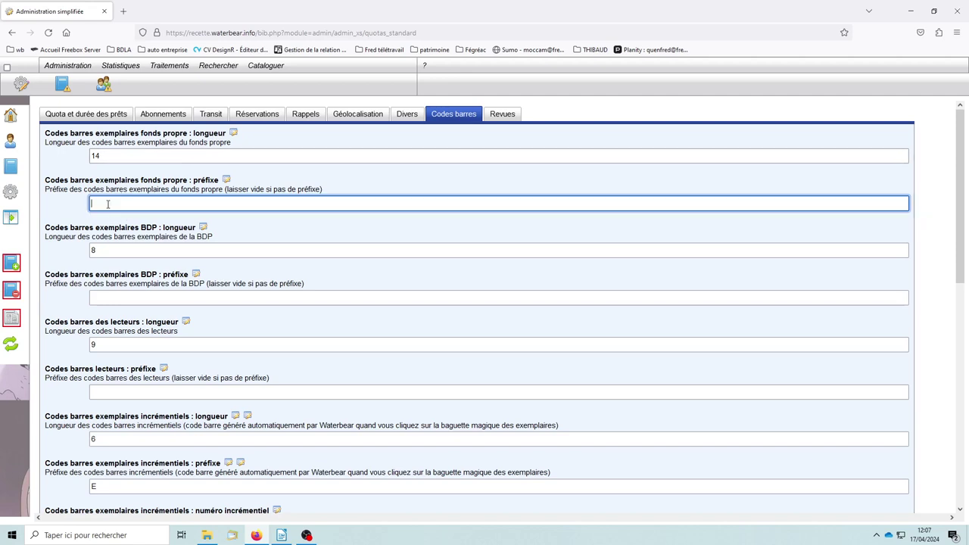
{"action": "type", "text": "3"}
{"action": "left_click", "coordinate": [277, 233]}
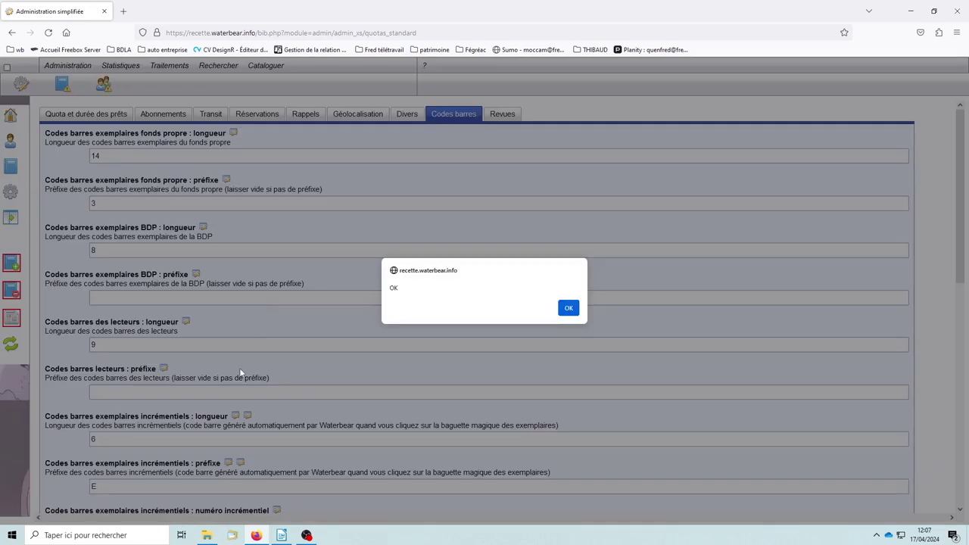
{"action": "left_click", "coordinate": [566, 309]}
Set the reader barcode prefix to 4 and confirm the save
{"action": "scroll", "coordinate": [136, 306], "scroll_direction": "down", "scroll_amount": 3}
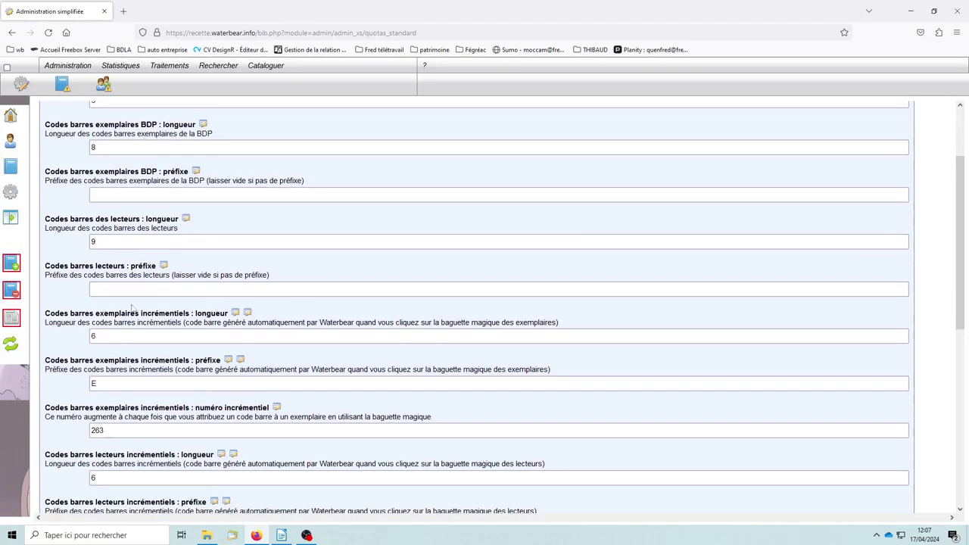
{"action": "left_click", "coordinate": [117, 291]}
{"action": "type", "text": "4"}
{"action": "left_click", "coordinate": [235, 263]}
{"action": "left_click", "coordinate": [567, 307]}
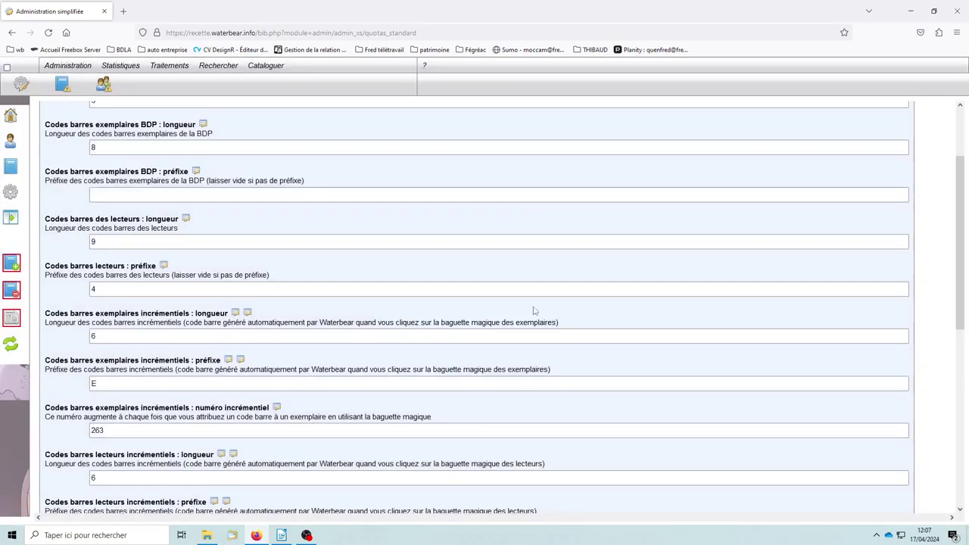
Review the own-collection and BDP barcode length settings
{"action": "scroll", "coordinate": [288, 302], "scroll_direction": "up", "scroll_amount": 3}
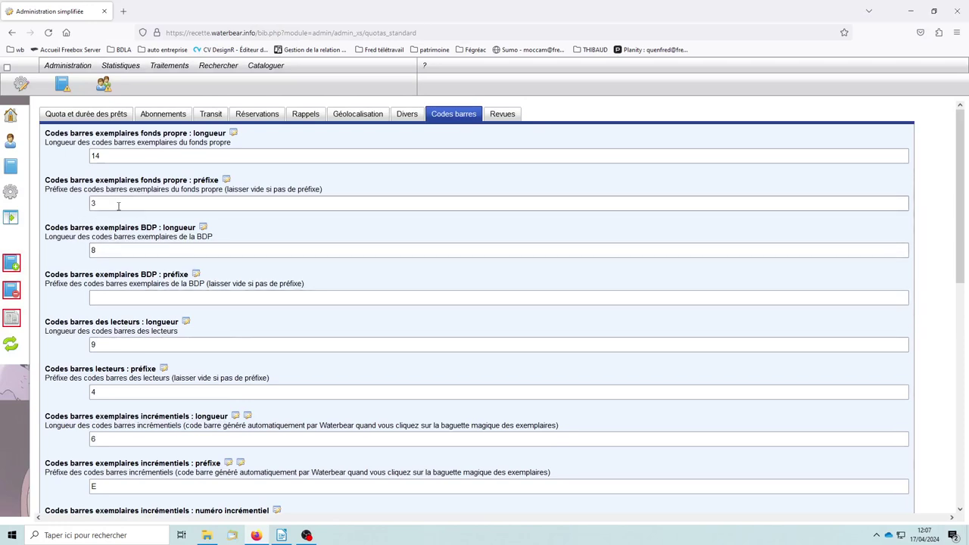
{"action": "scroll", "coordinate": [250, 369], "scroll_direction": "down", "scroll_amount": 3}
{"action": "scroll", "coordinate": [250, 369], "scroll_direction": "down", "scroll_amount": 1}
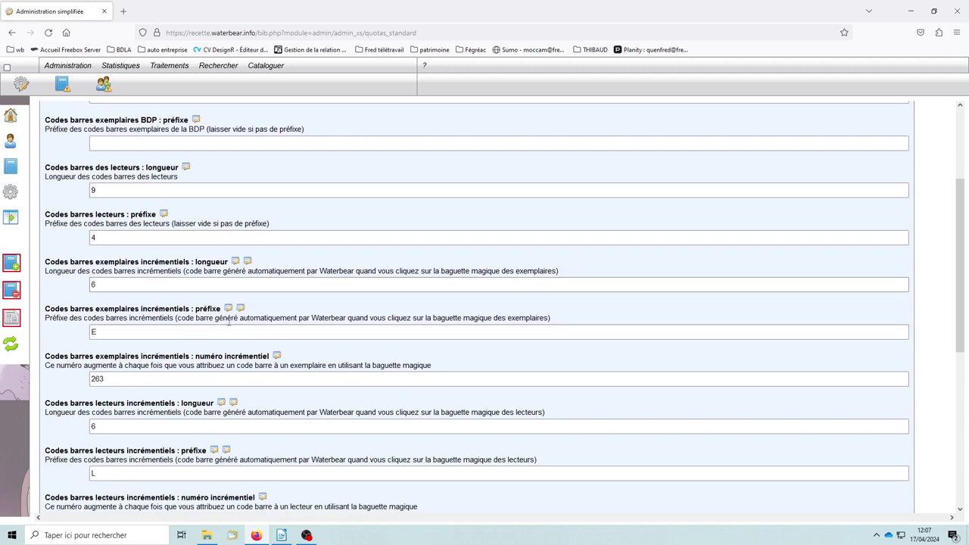
{"action": "scroll", "coordinate": [219, 323], "scroll_direction": "up", "scroll_amount": 5}
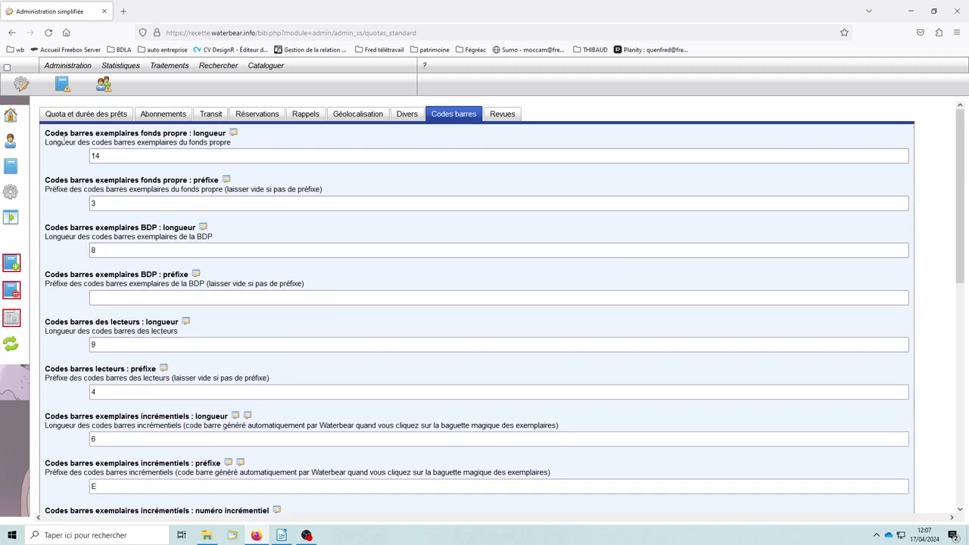
{"action": "left_click_drag", "start_coordinate": [140, 133], "coordinate": [182, 133]}
{"action": "left_click", "coordinate": [203, 180]}
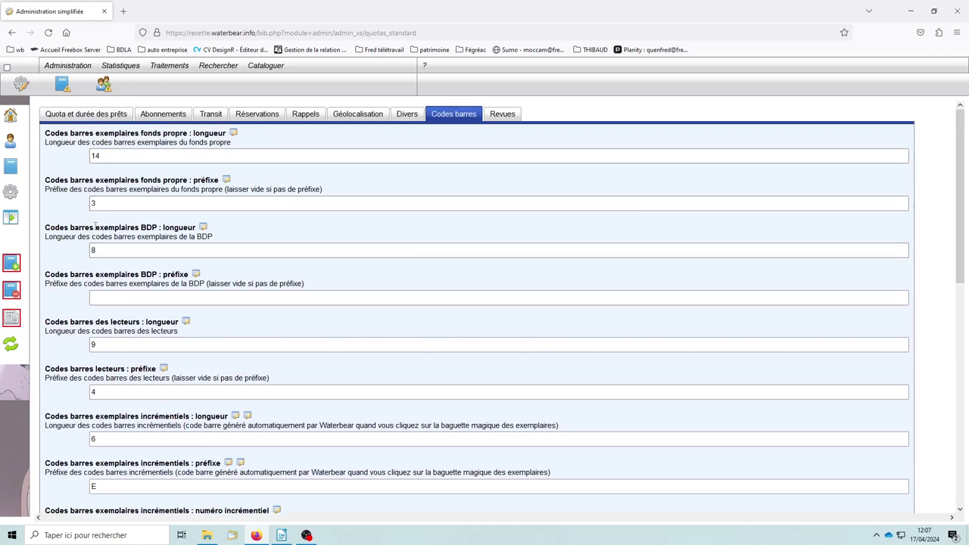
{"action": "left_click_drag", "start_coordinate": [101, 227], "coordinate": [155, 228]}
{"action": "left_click", "coordinate": [175, 230]}
Check incremental barcodes: item prefix E, reader length 6, reader prefix L, counter 8
{"action": "scroll", "coordinate": [175, 368], "scroll_direction": "down", "scroll_amount": 3}
{"action": "left_click_drag", "start_coordinate": [112, 219], "coordinate": [130, 218]}
{"action": "left_click", "coordinate": [159, 219]}
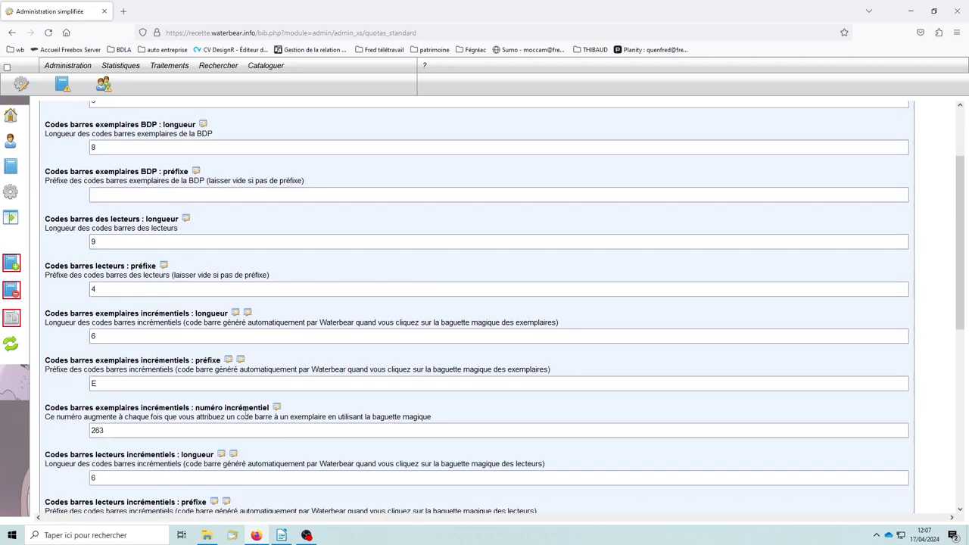
{"action": "scroll", "coordinate": [168, 258], "scroll_direction": "down", "scroll_amount": 3}
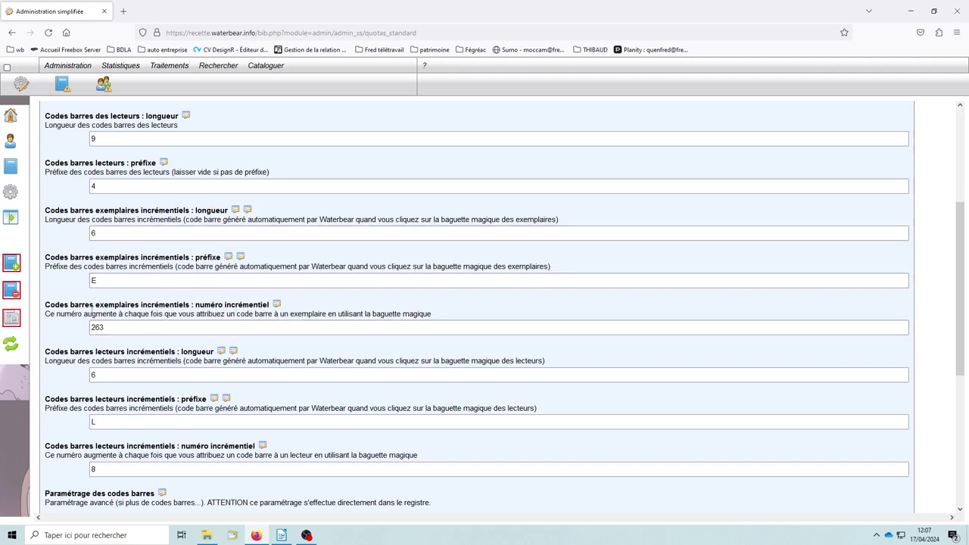
{"action": "left_click_drag", "start_coordinate": [151, 305], "coordinate": [146, 305]}
{"action": "double_click", "coordinate": [100, 281]}
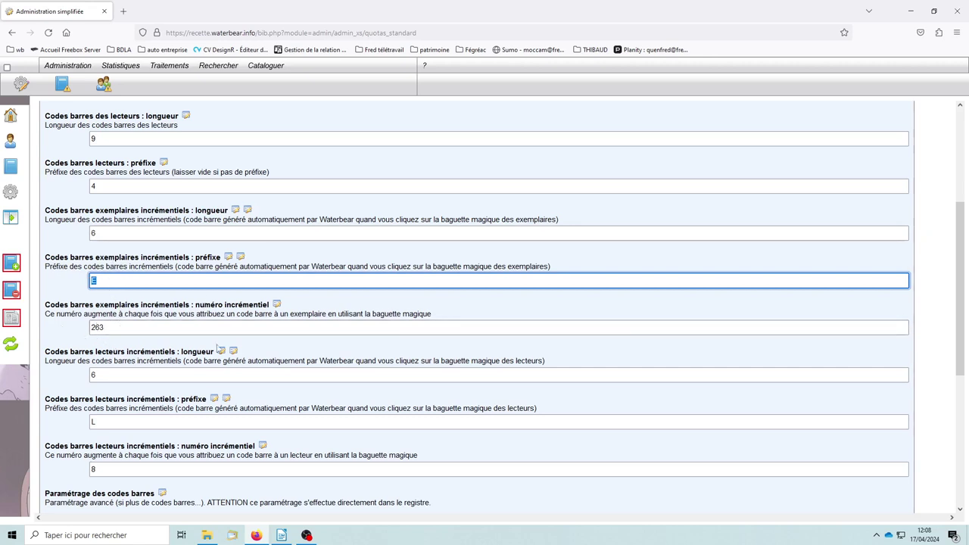
{"action": "scroll", "coordinate": [367, 348], "scroll_direction": "down", "scroll_amount": 3}
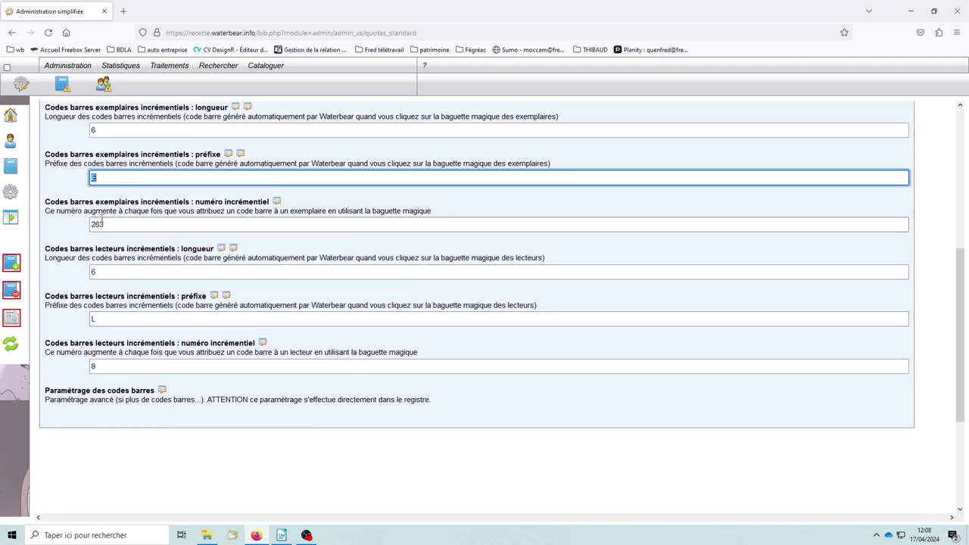
{"action": "left_click", "coordinate": [125, 274]}
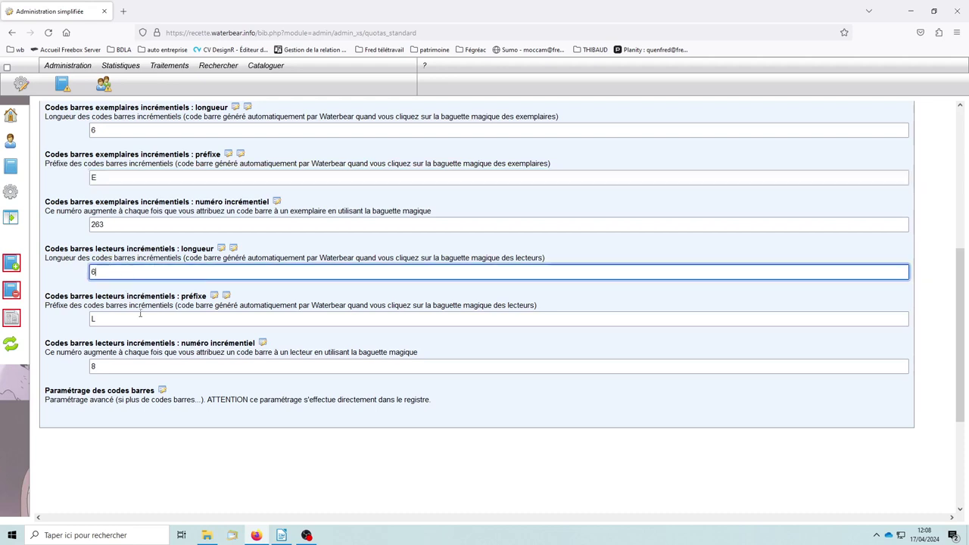
{"action": "left_click", "coordinate": [126, 320]}
{"action": "left_click", "coordinate": [150, 368]}
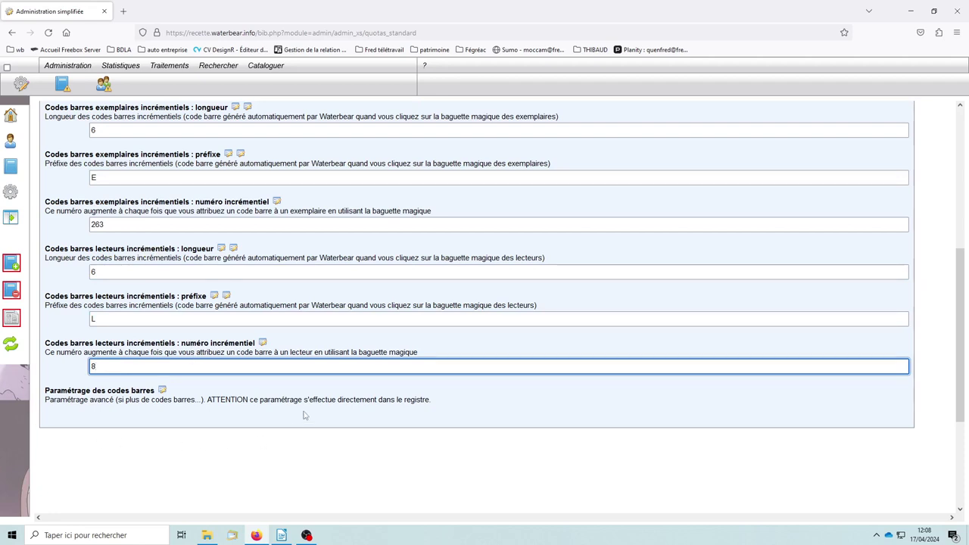
In the registry's advanced barcode parameters, confirm the exemplaire_0 prefix is 3
{"action": "left_click", "coordinate": [162, 391]}
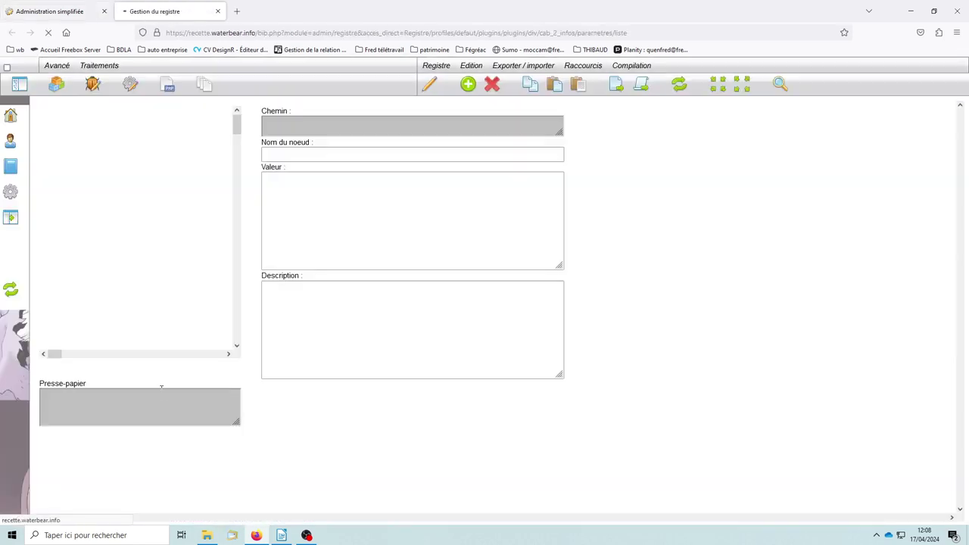
{"action": "scroll", "coordinate": [125, 211], "scroll_direction": "down", "scroll_amount": 3}
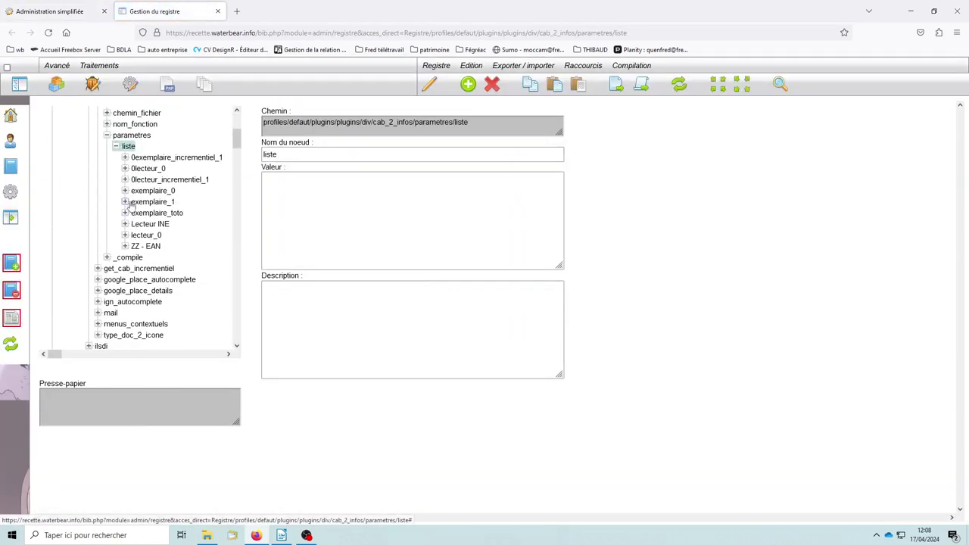
{"action": "left_click", "coordinate": [125, 191]}
{"action": "left_click", "coordinate": [148, 213]}
{"action": "left_click", "coordinate": [148, 224]}
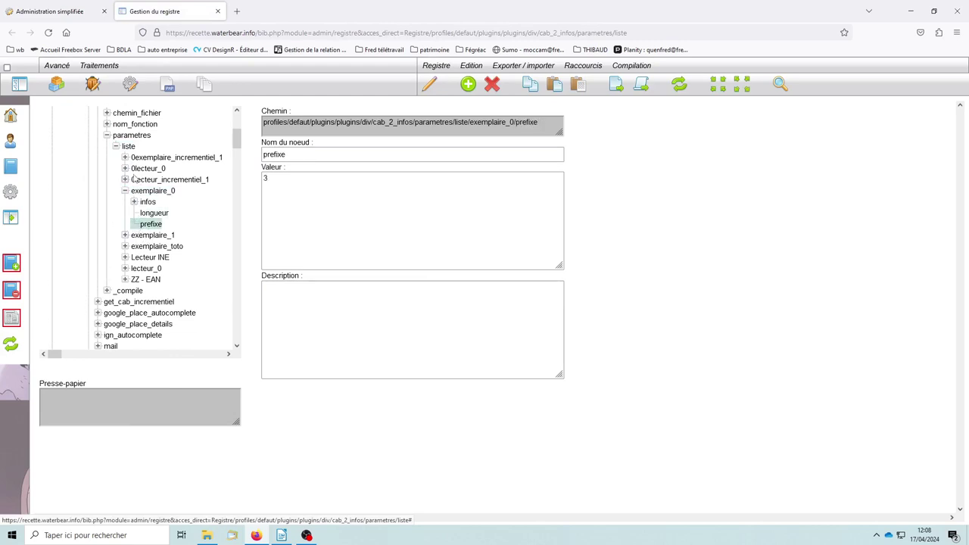
{"action": "left_click", "coordinate": [125, 191]}
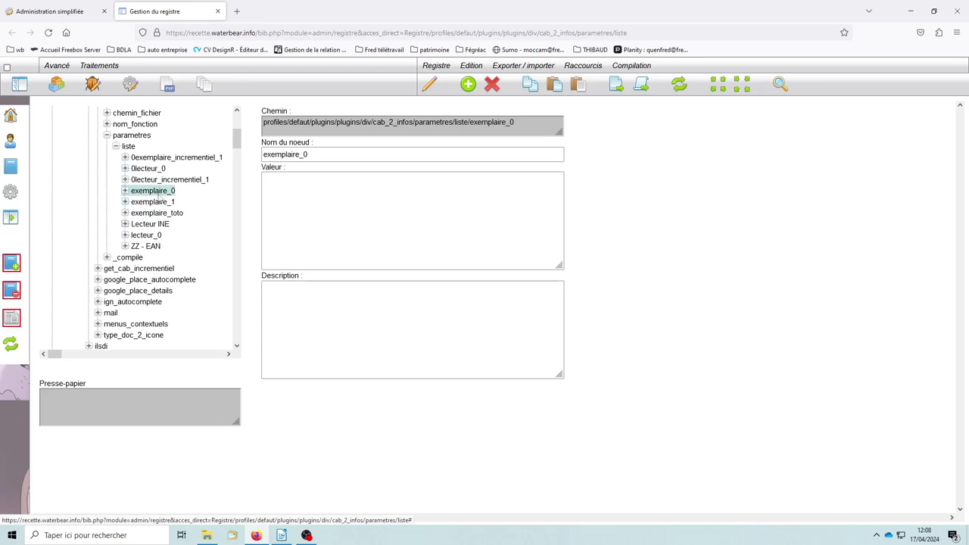
Close the registry editor and show the Revues periodical issue settings
{"action": "left_click", "coordinate": [218, 11]}
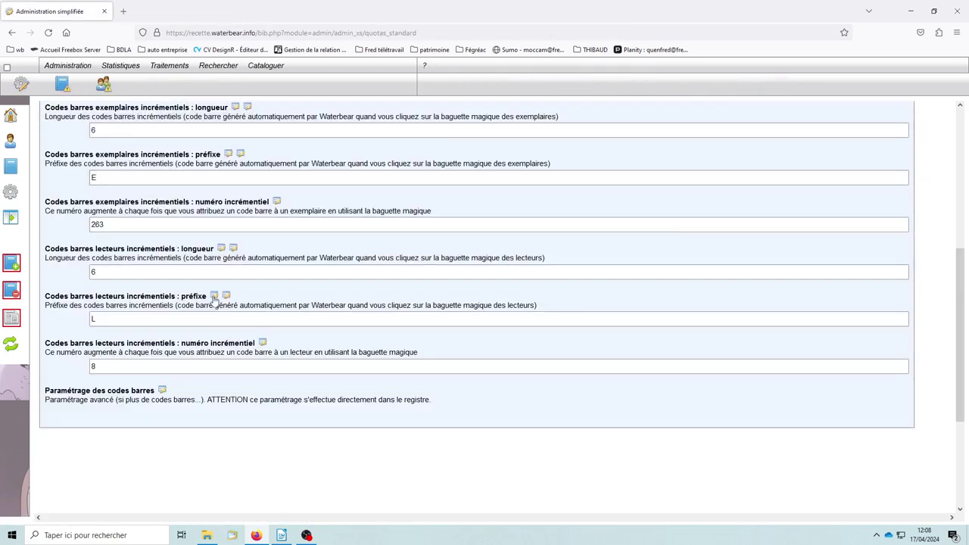
{"action": "scroll", "coordinate": [215, 300], "scroll_direction": "up", "scroll_amount": 5}
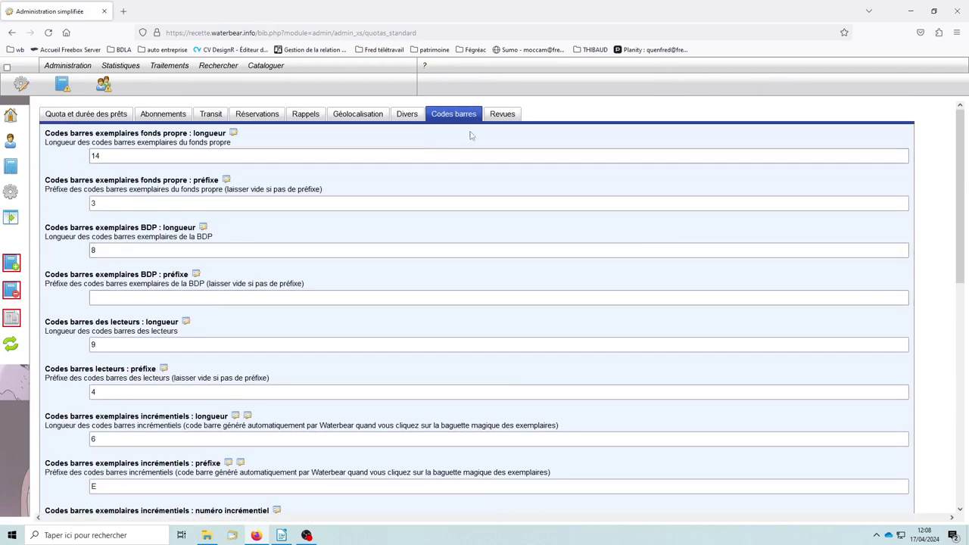
{"action": "left_click", "coordinate": [502, 114]}
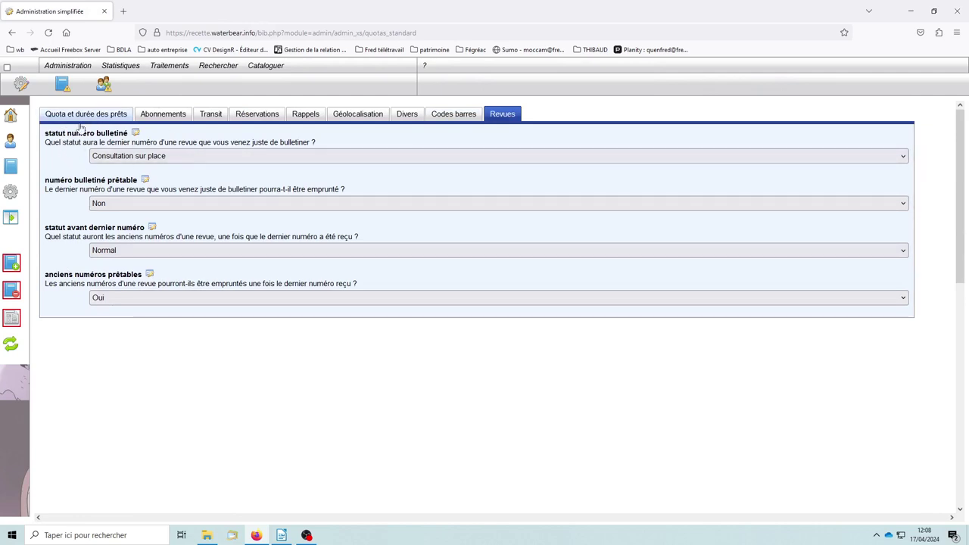
Keep the bulletined issue status as Consultation sur place, then view loan quotas and durations
{"action": "left_click", "coordinate": [171, 157]}
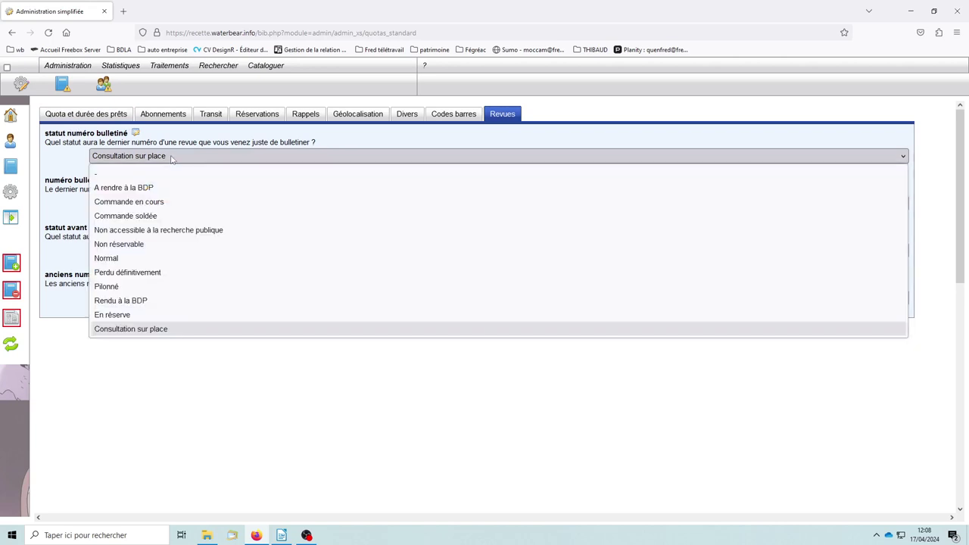
{"action": "left_click", "coordinate": [124, 332]}
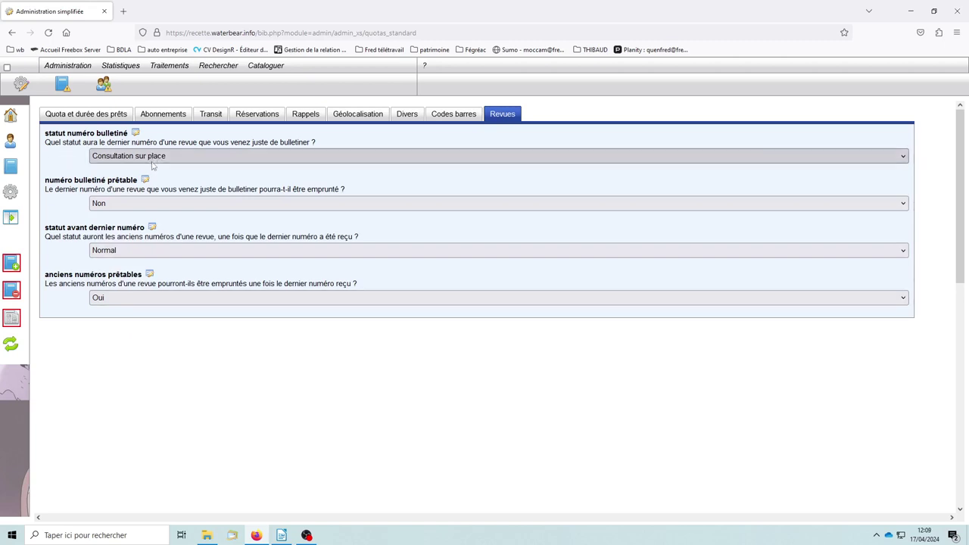
{"action": "left_click", "coordinate": [152, 159]}
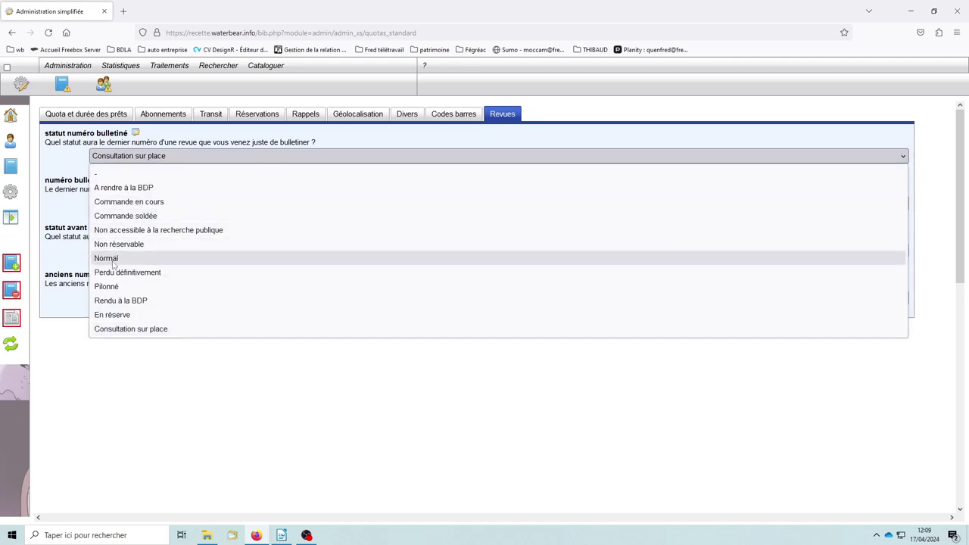
{"action": "left_click", "coordinate": [59, 165]}
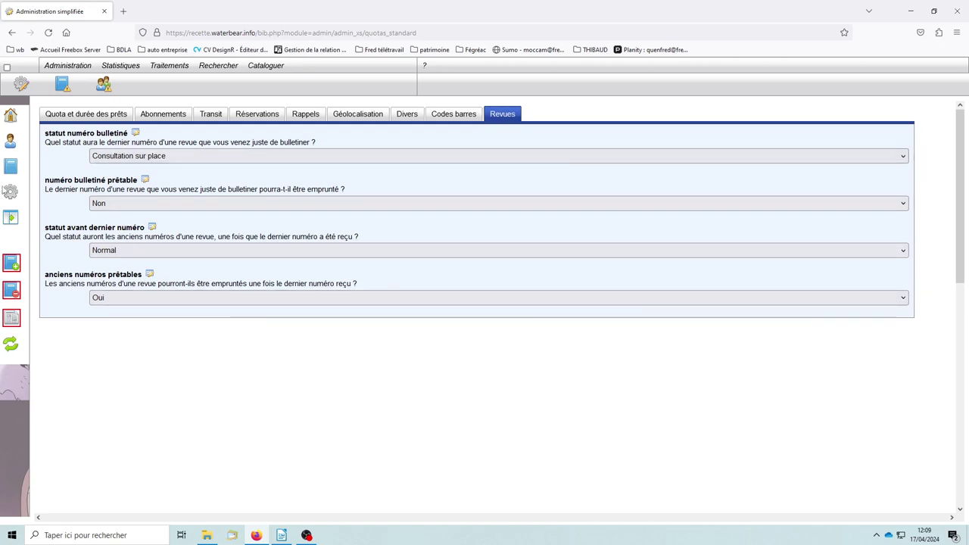
{"action": "left_click", "coordinate": [87, 117]}
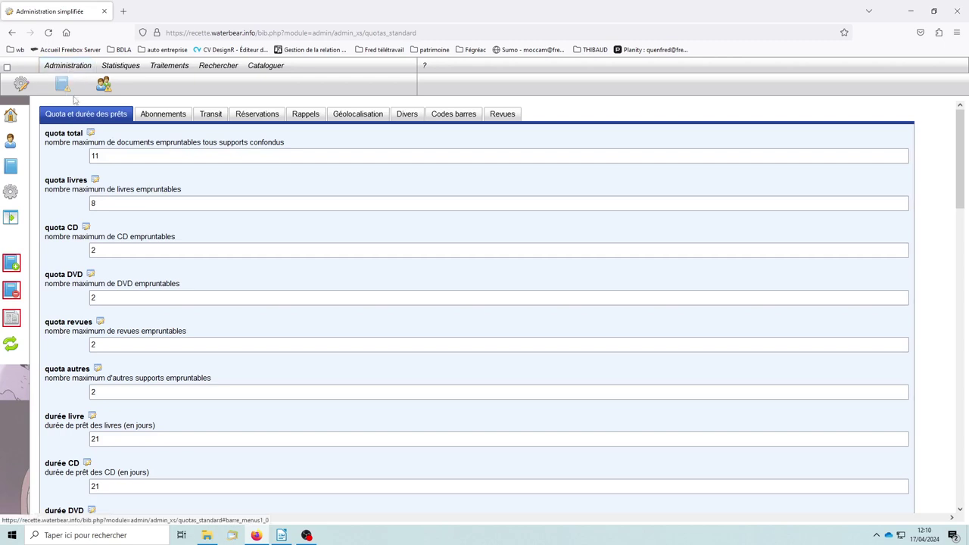
Open the catalogue lists page and view the codes fonctions, codes langues and emplacements lists
{"action": "left_click", "coordinate": [72, 68]}
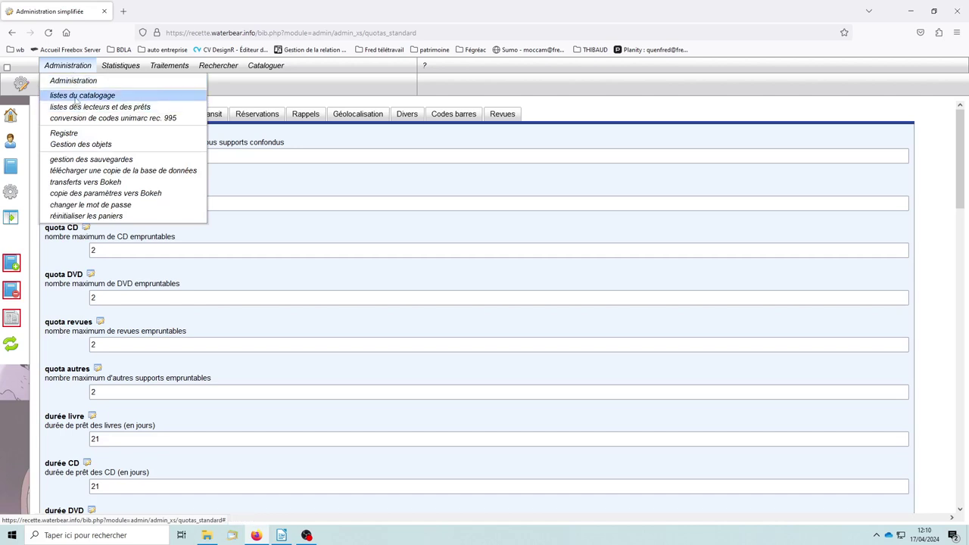
{"action": "left_click", "coordinate": [76, 96]}
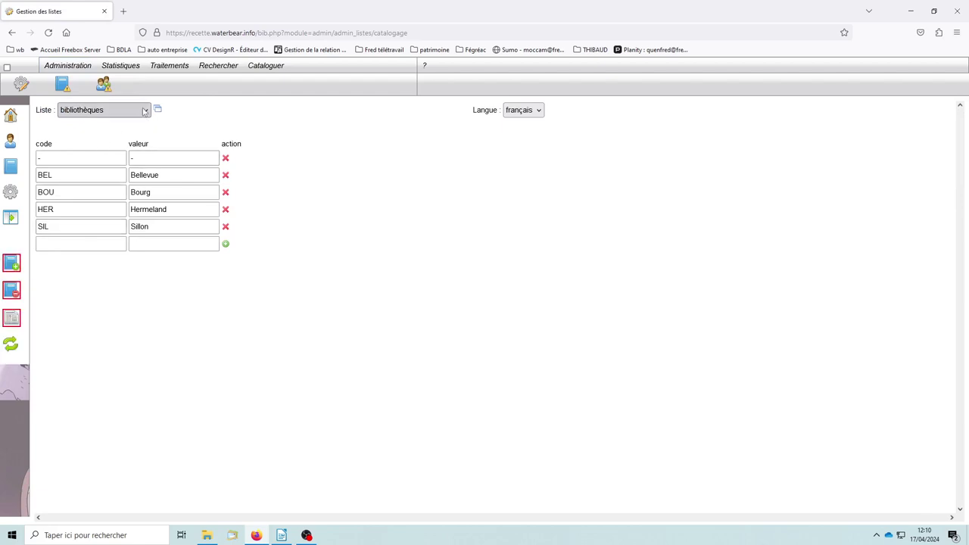
{"action": "left_click", "coordinate": [147, 112]}
{"action": "left_click", "coordinate": [120, 141]}
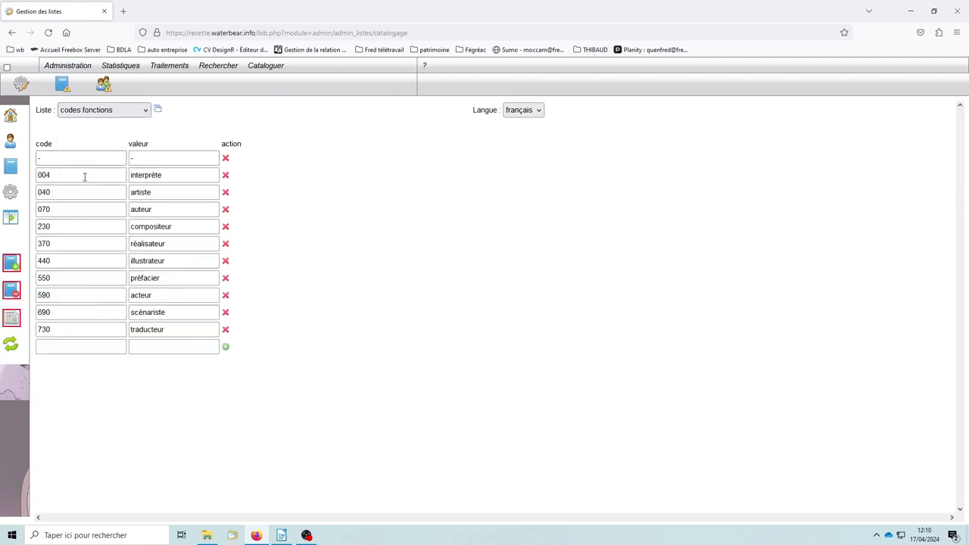
{"action": "left_click", "coordinate": [147, 112]}
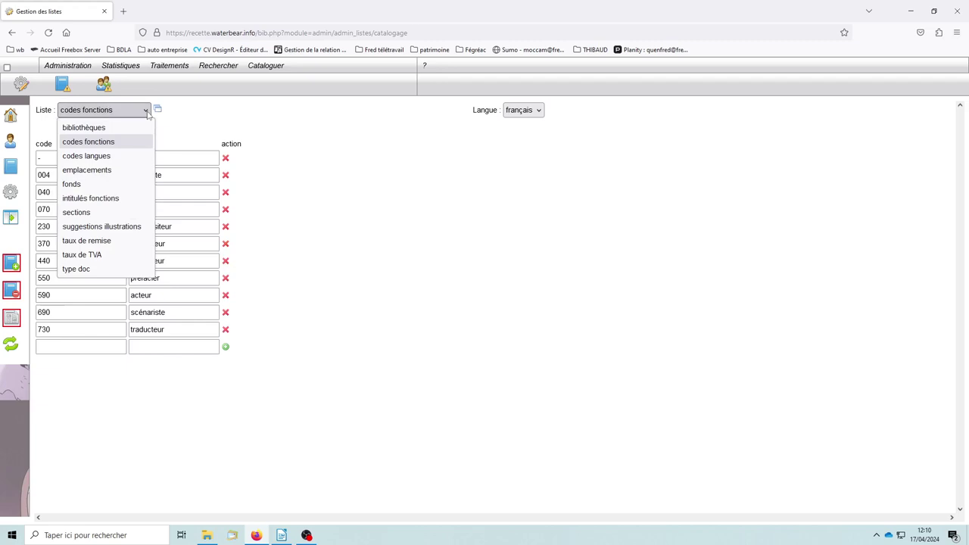
{"action": "left_click", "coordinate": [103, 156]}
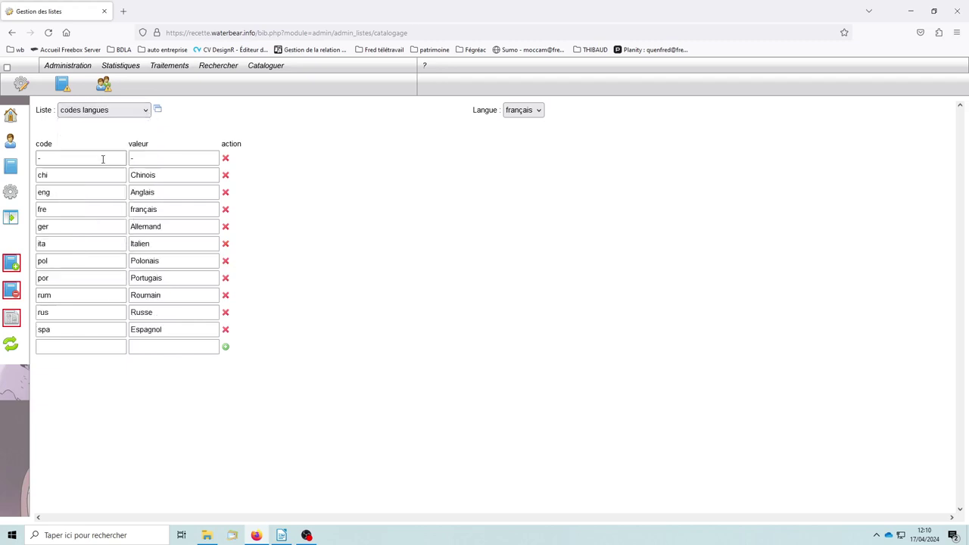
{"action": "left_click", "coordinate": [146, 112]}
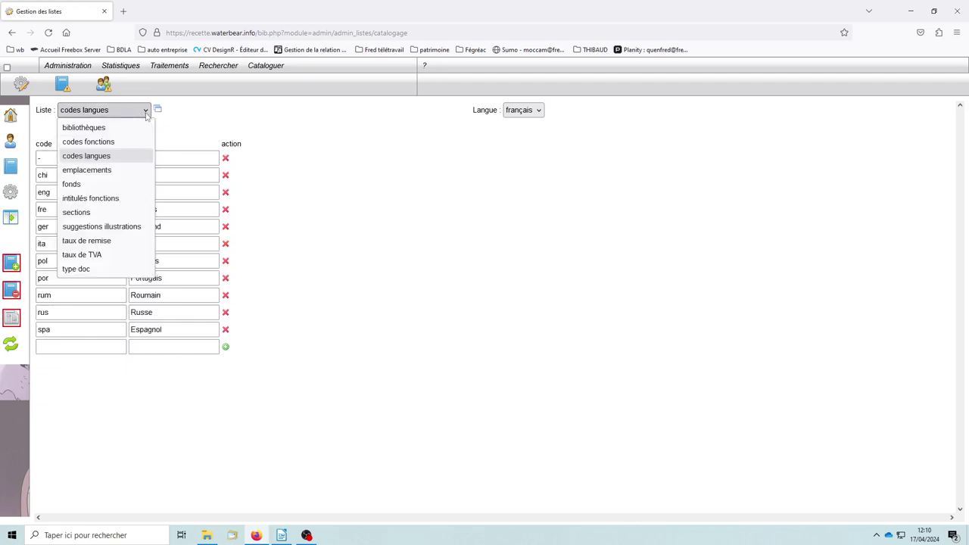
{"action": "left_click", "coordinate": [85, 169]}
View the sections list, then switch to the type doc list
{"action": "scroll", "coordinate": [140, 280], "scroll_direction": "down", "scroll_amount": 1}
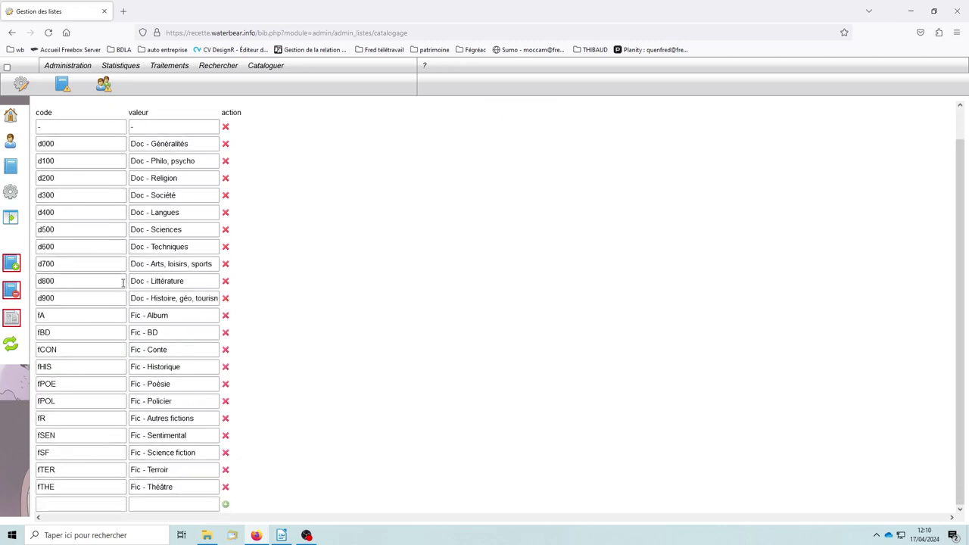
{"action": "scroll", "coordinate": [144, 281], "scroll_direction": "up", "scroll_amount": 1}
{"action": "left_click", "coordinate": [146, 112]}
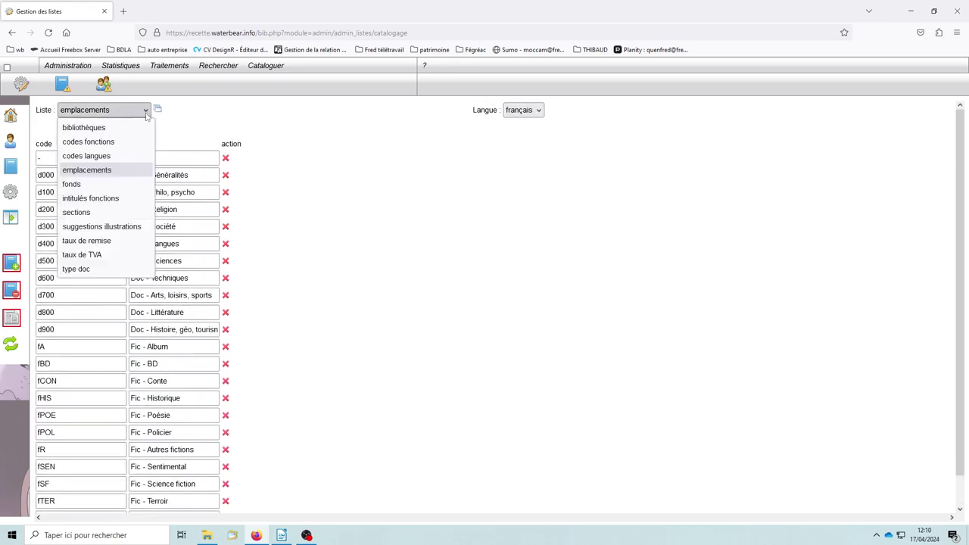
{"action": "left_click", "coordinate": [94, 212]}
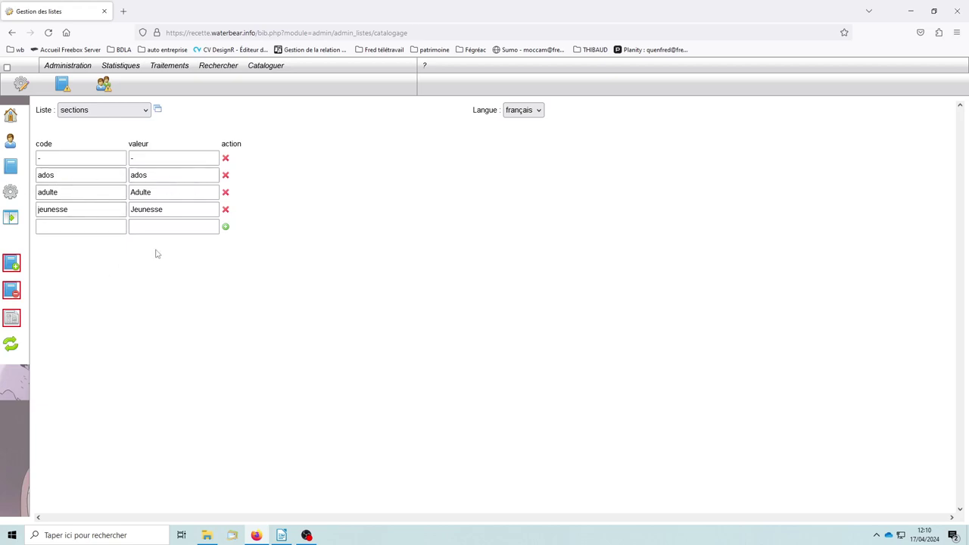
{"action": "left_click", "coordinate": [112, 226]}
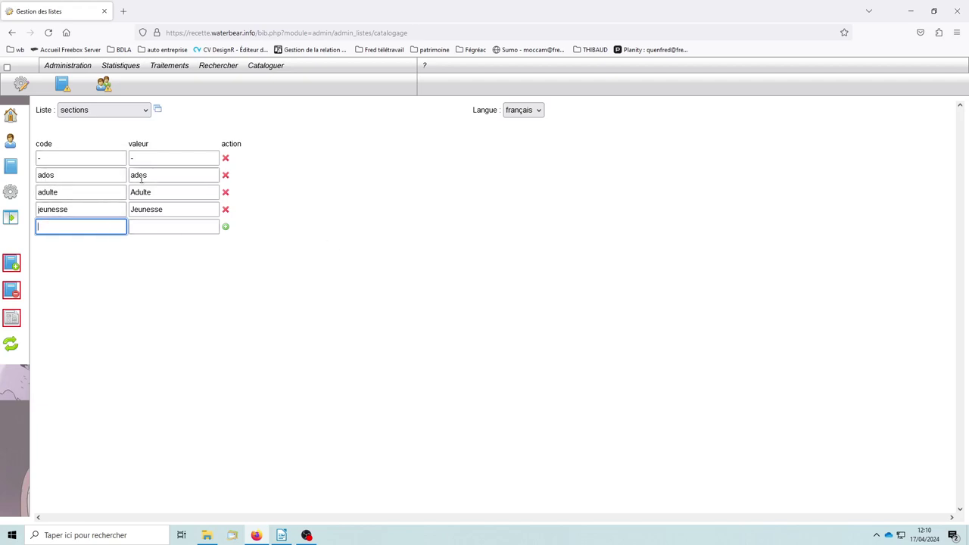
{"action": "left_click", "coordinate": [145, 111]}
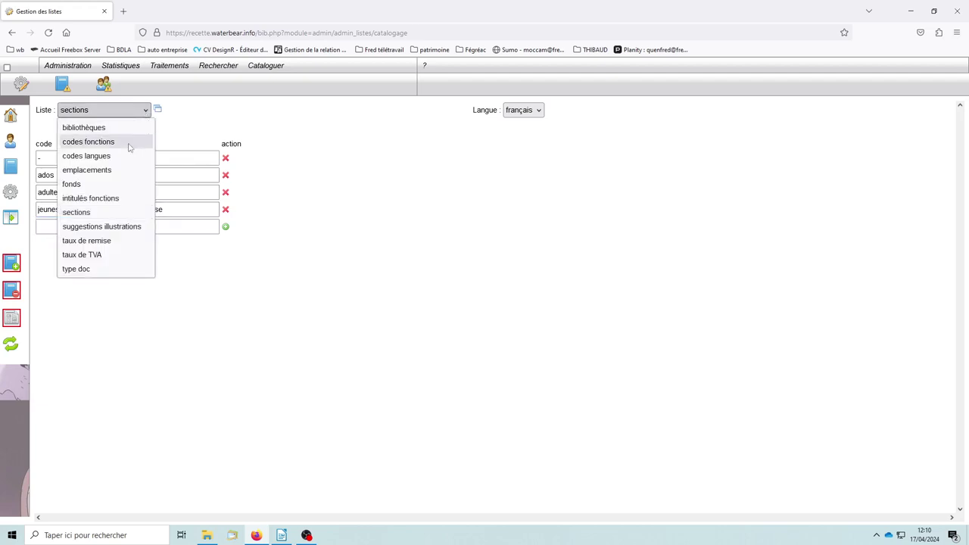
{"action": "left_click", "coordinate": [88, 270]}
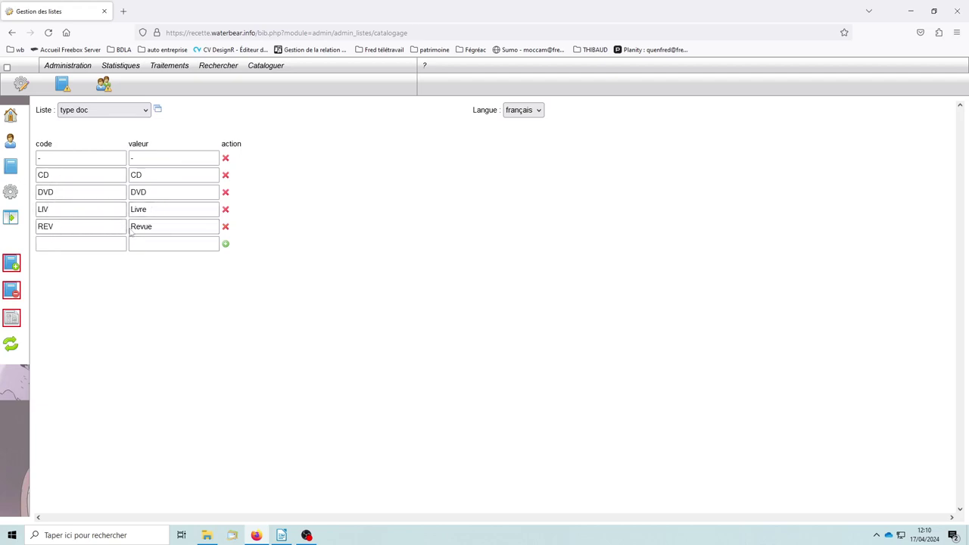
Add a new type doc entry with code JV and value 'Jeux vidéo'
{"action": "left_click", "coordinate": [62, 244]}
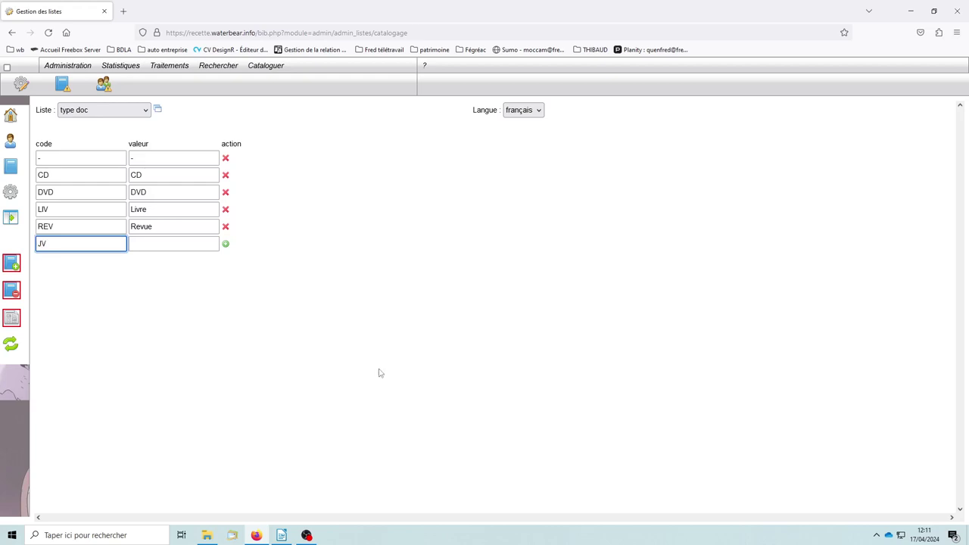
{"action": "left_click", "coordinate": [154, 243]}
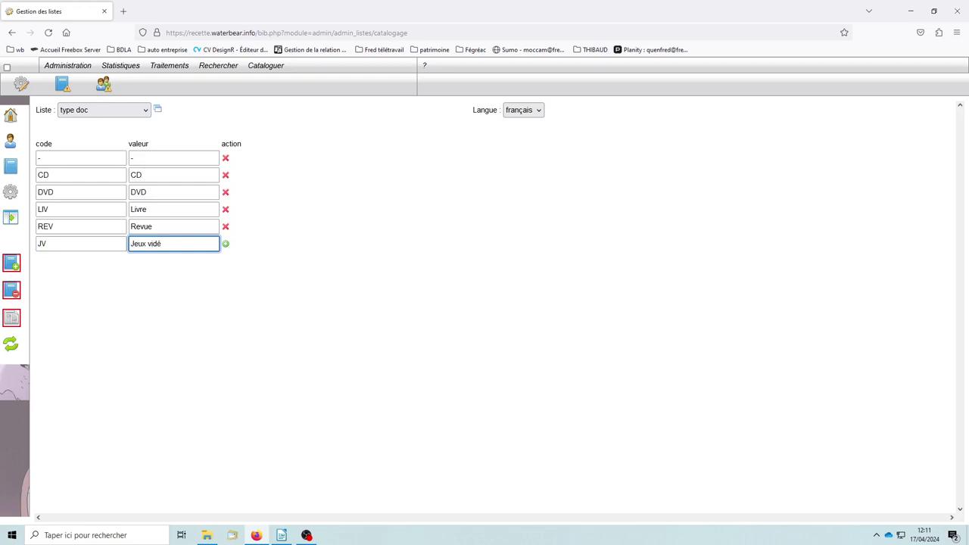
{"action": "left_click", "coordinate": [226, 244]}
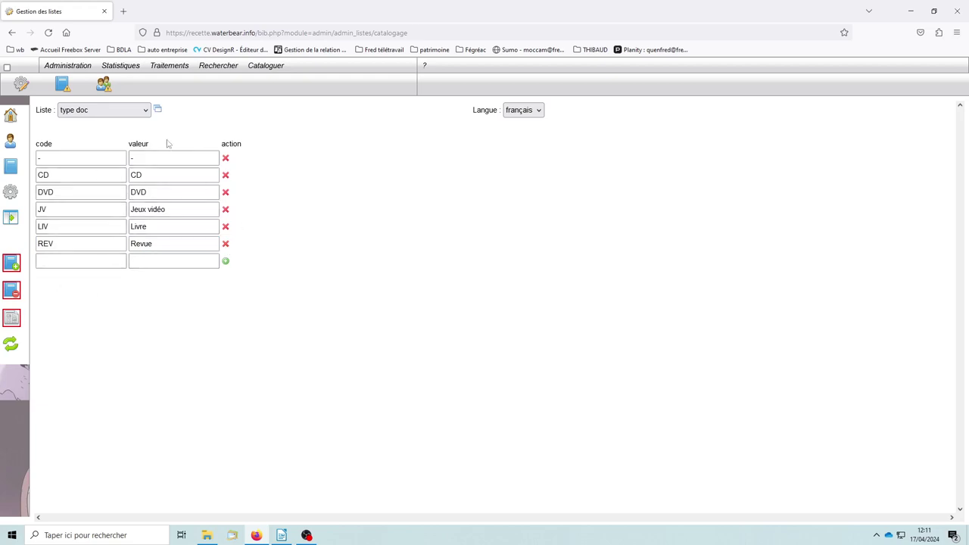
{"action": "left_click", "coordinate": [146, 111]}
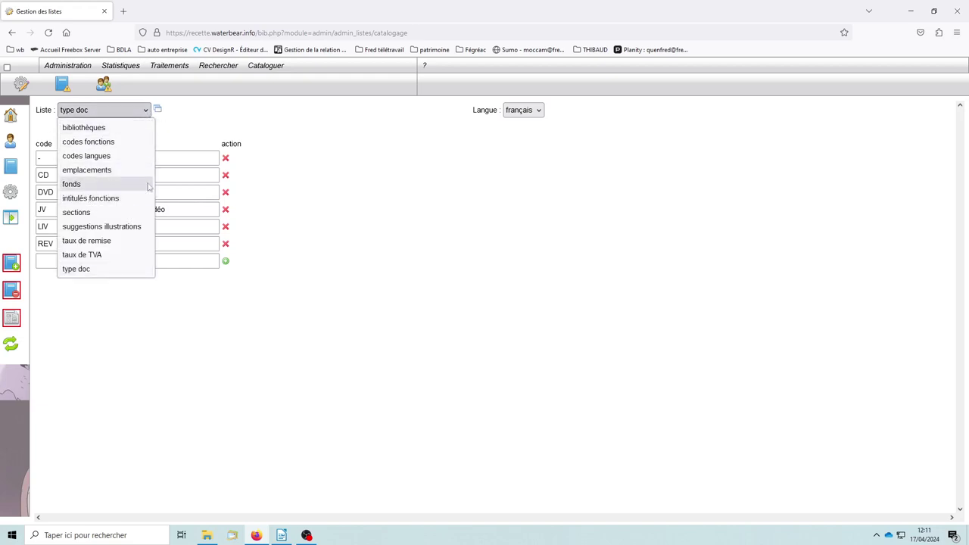
{"action": "left_click", "coordinate": [192, 119]}
{"action": "mouse_move", "coordinate": [76, 69]}
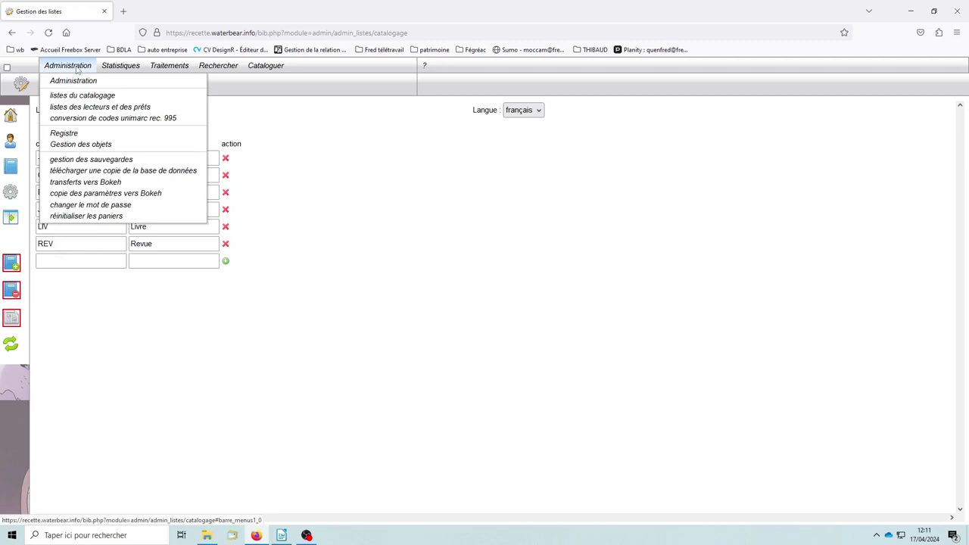
Review the CSP and quartiers reader lists, then go to the catalogue search form
{"action": "left_click", "coordinate": [117, 109]}
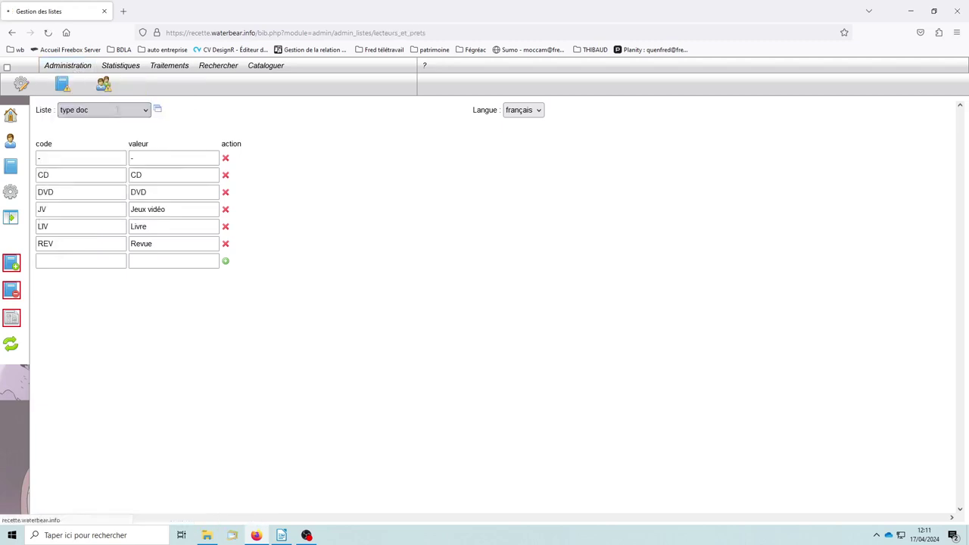
{"action": "left_click", "coordinate": [90, 110]}
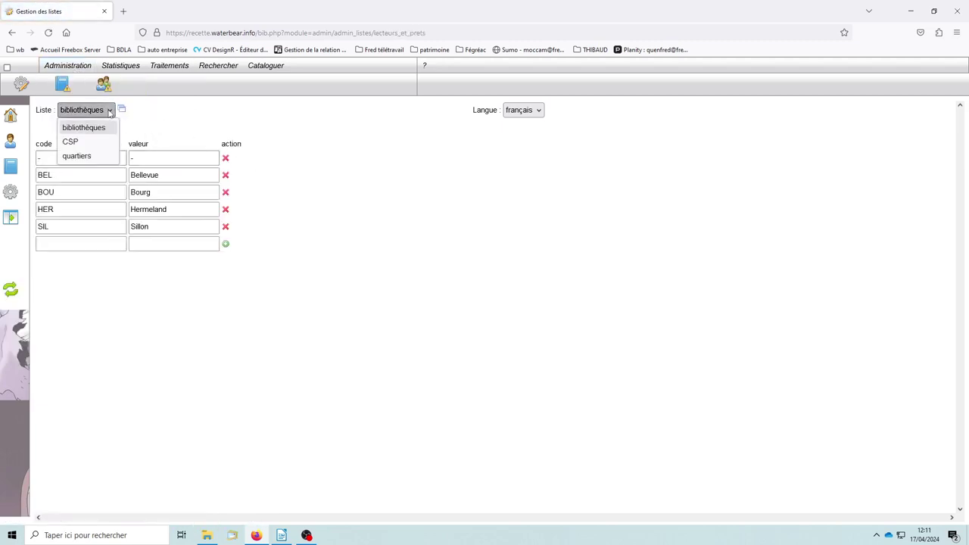
{"action": "left_click", "coordinate": [83, 143]}
{"action": "left_click", "coordinate": [111, 111]}
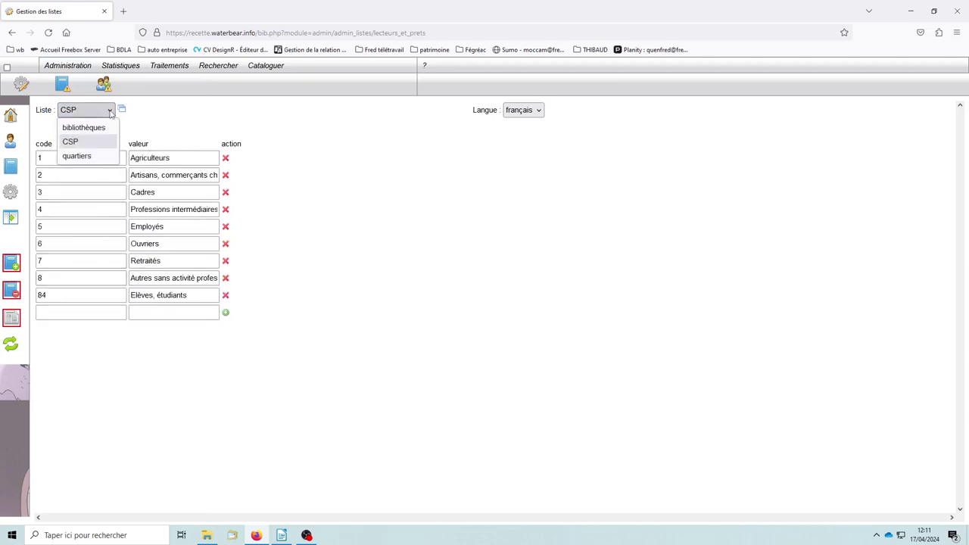
{"action": "left_click", "coordinate": [79, 156]}
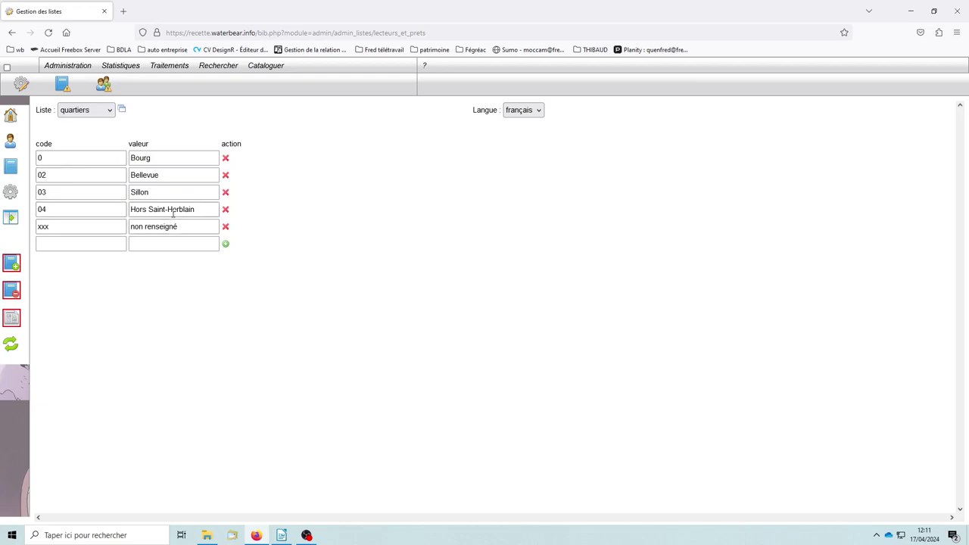
{"action": "left_click", "coordinate": [12, 171]}
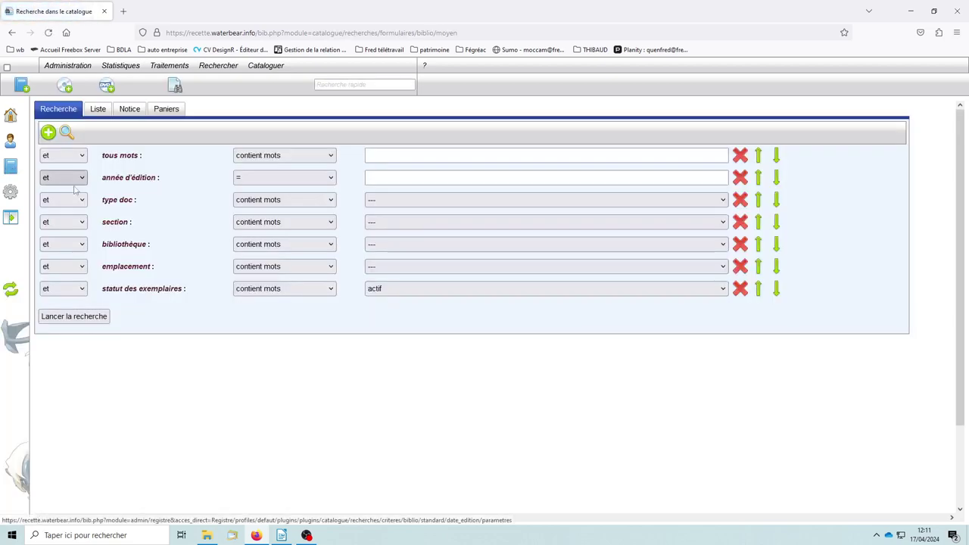
Search the catalogue, catalogue the Tamara record, and open its emplacement value list
{"action": "left_click", "coordinate": [96, 324]}
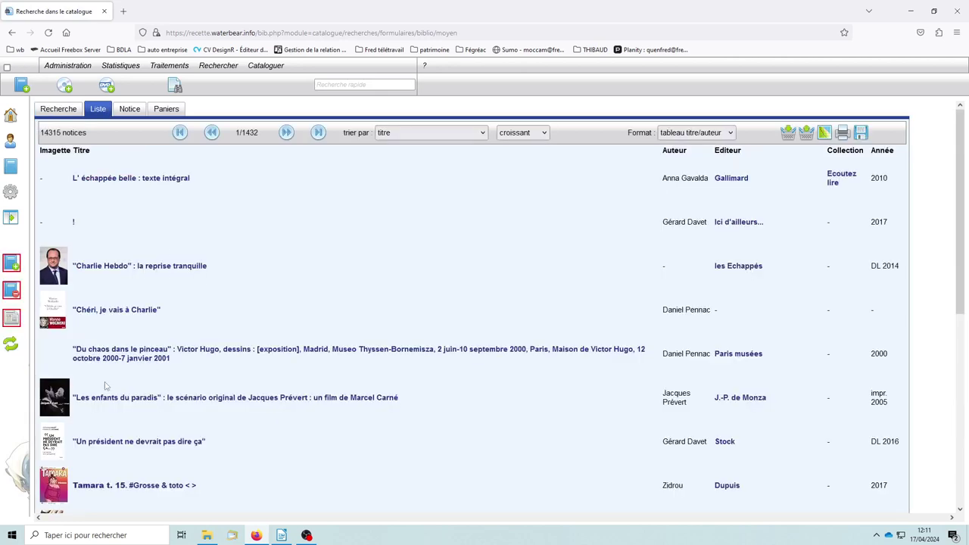
{"action": "scroll", "coordinate": [117, 386], "scroll_direction": "down", "scroll_amount": 3}
{"action": "scroll", "coordinate": [121, 381], "scroll_direction": "down", "scroll_amount": 3}
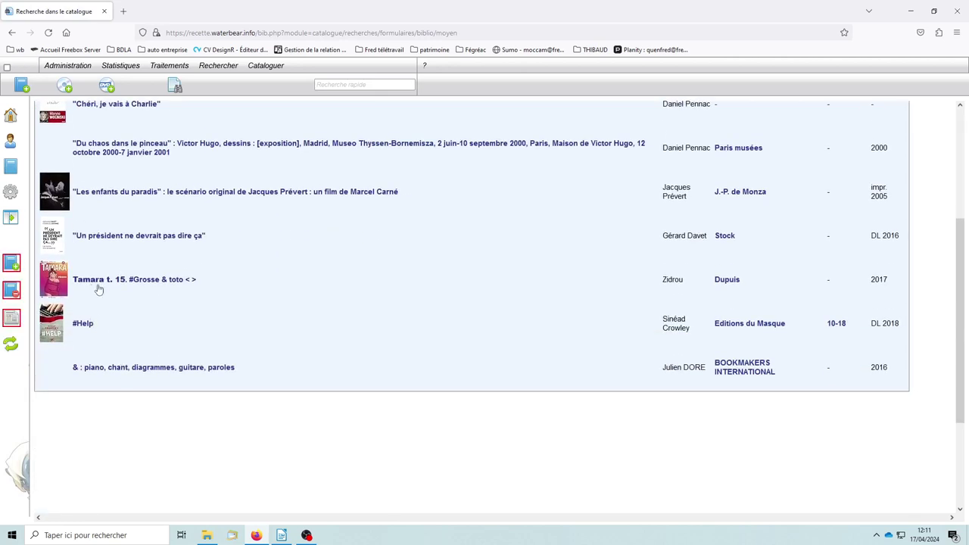
{"action": "left_click", "coordinate": [92, 282]}
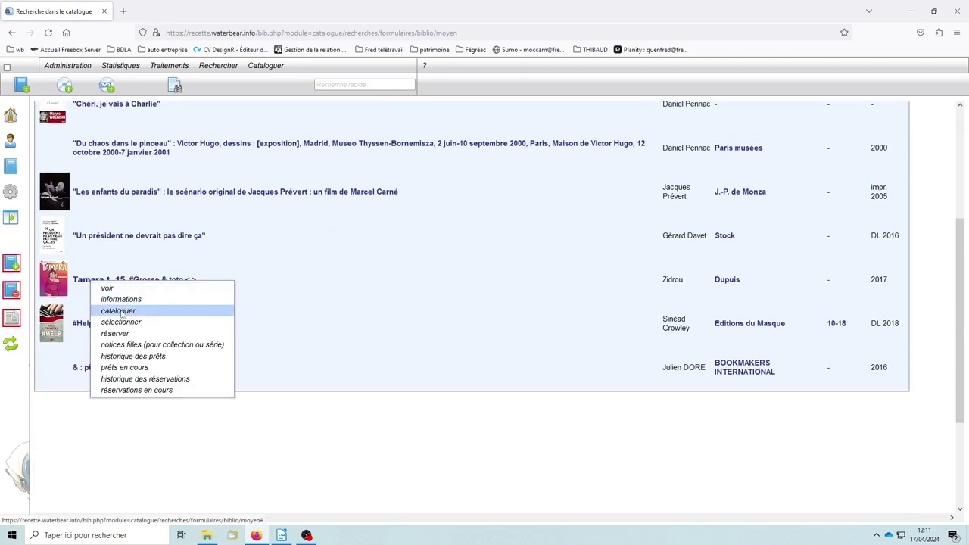
{"action": "left_click", "coordinate": [121, 310]}
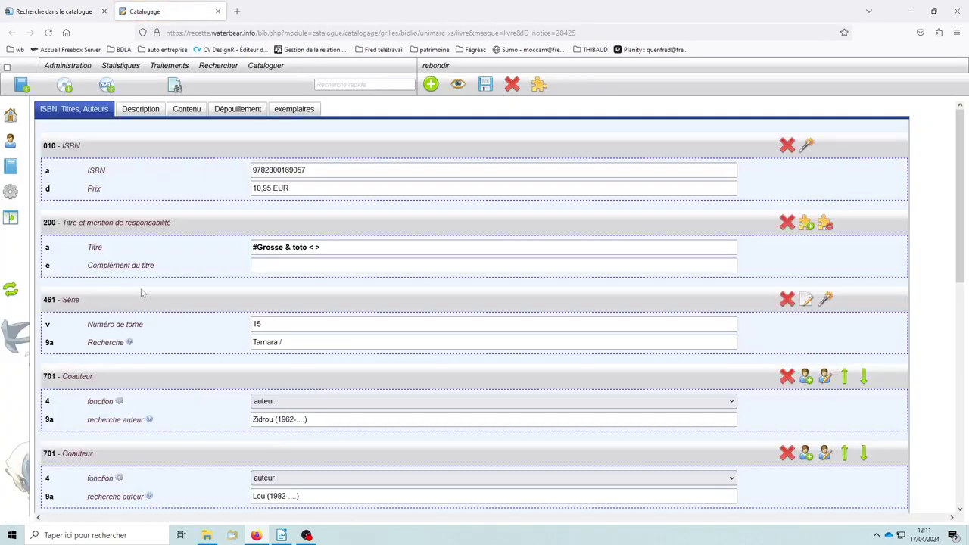
{"action": "left_click", "coordinate": [297, 111]}
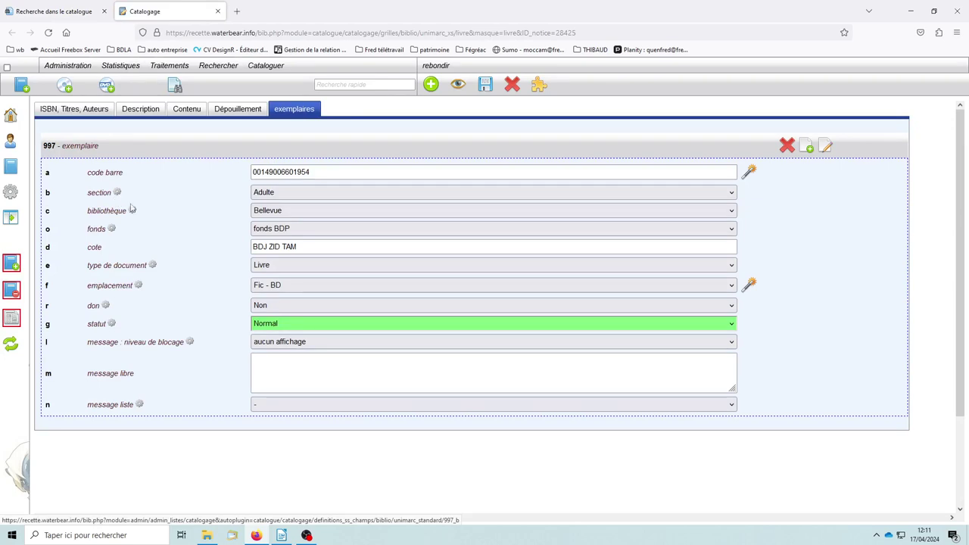
{"action": "left_click", "coordinate": [138, 287]}
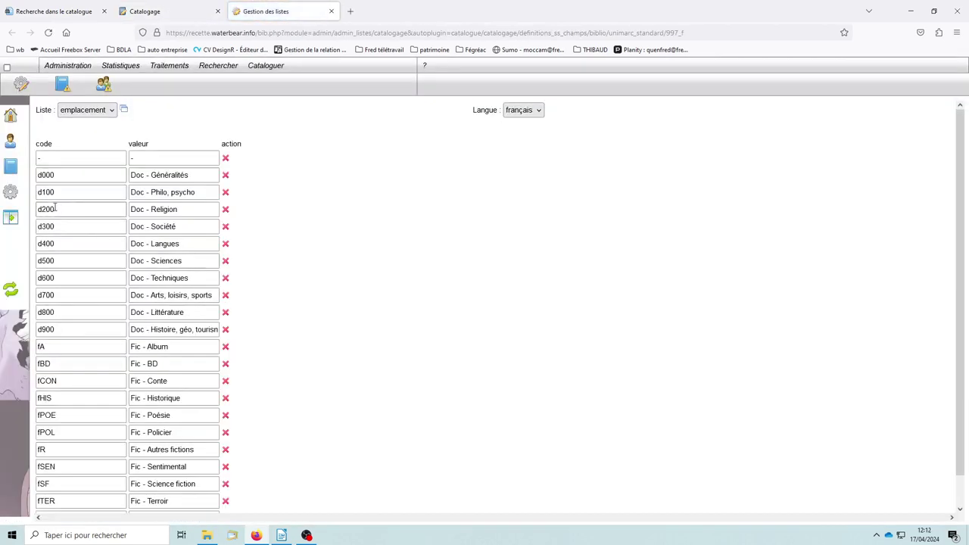
Check and close the message liste value list, then return to the WaterBear welcome page
{"action": "scroll", "coordinate": [87, 341], "scroll_direction": "down", "scroll_amount": 1}
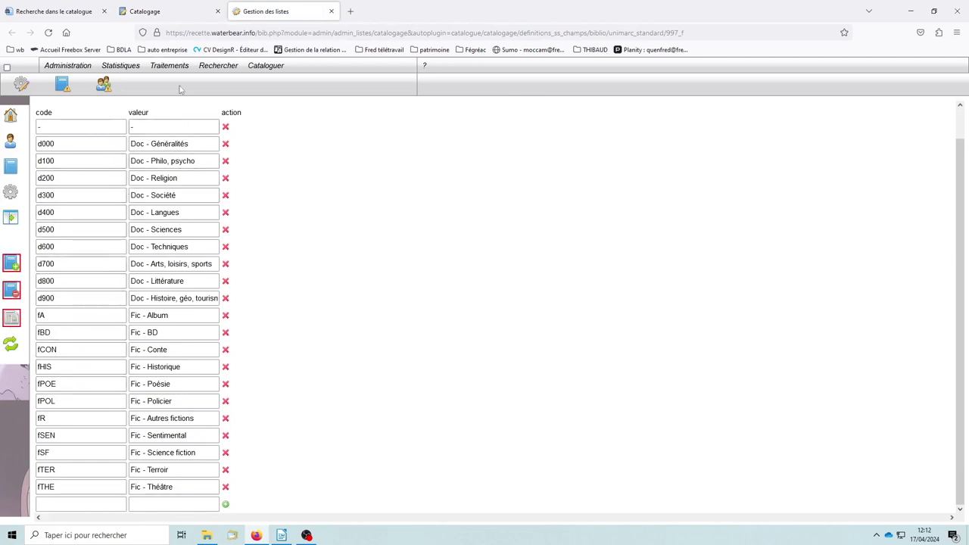
{"action": "left_click", "coordinate": [166, 11]}
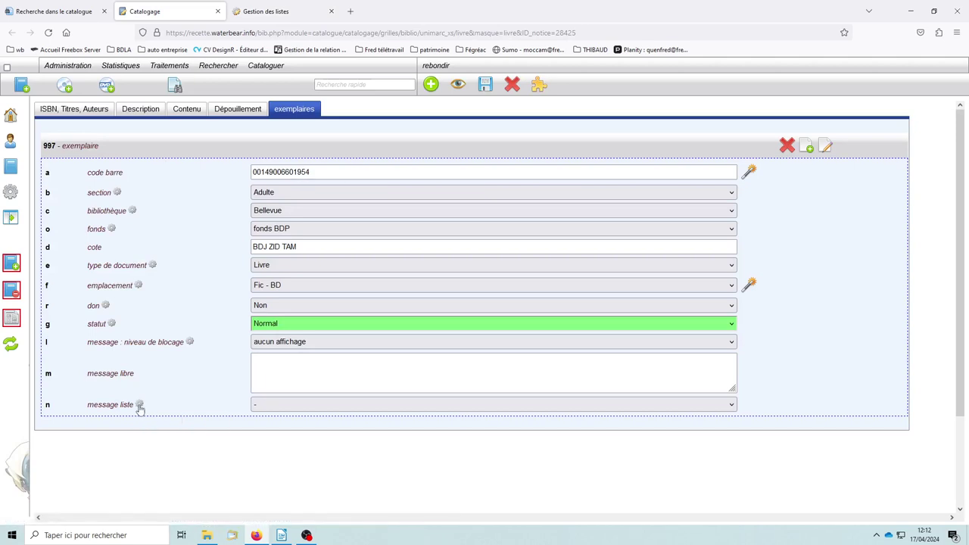
{"action": "left_click", "coordinate": [140, 406]}
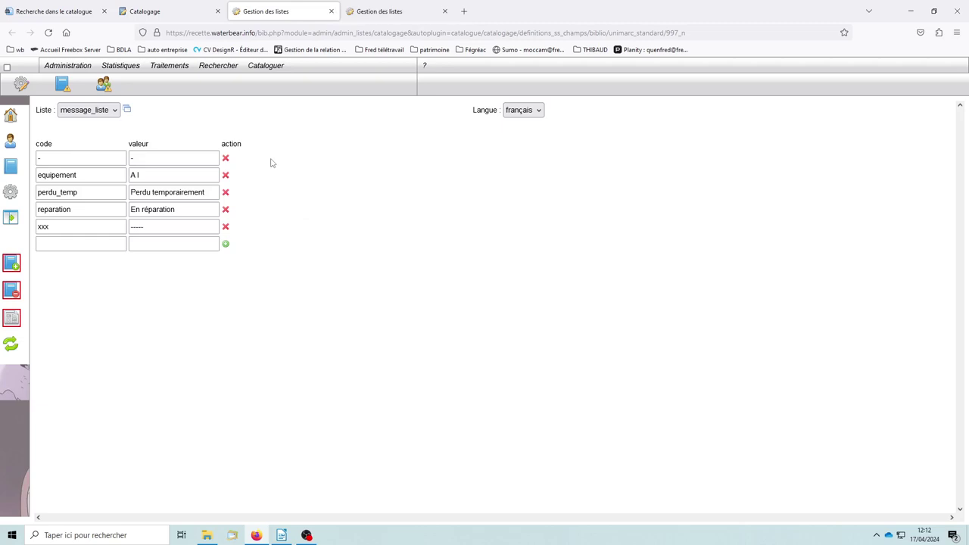
{"action": "left_click", "coordinate": [330, 11]}
{"action": "left_click", "coordinate": [280, 11]}
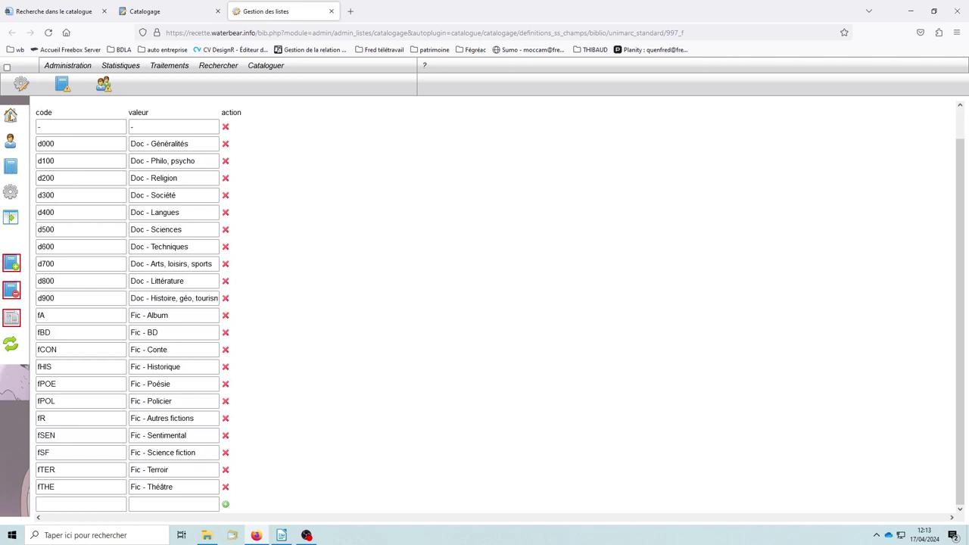
{"action": "left_click", "coordinate": [10, 115]}
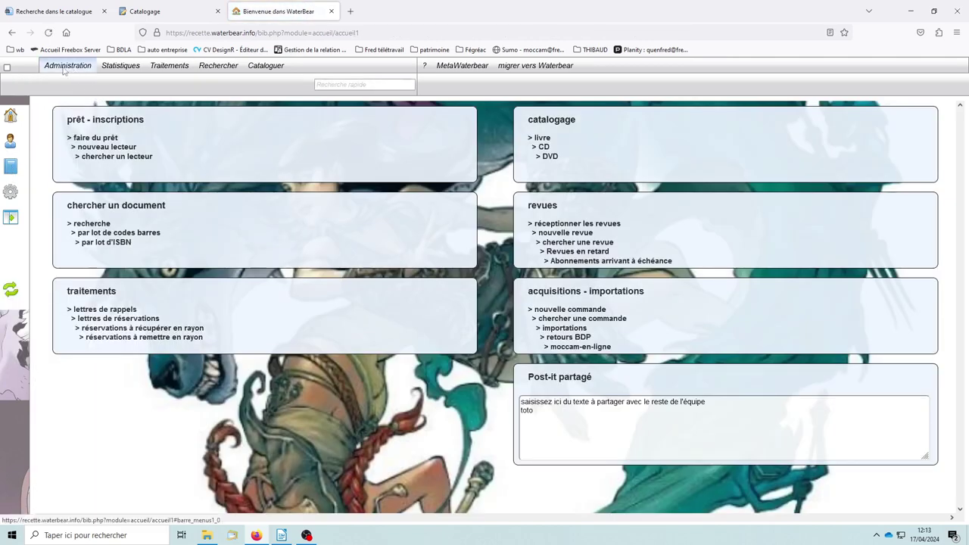
Choose 'copie des paramètres vers Bokeh' from the Administration menu
{"action": "mouse_move", "coordinate": [64, 70]}
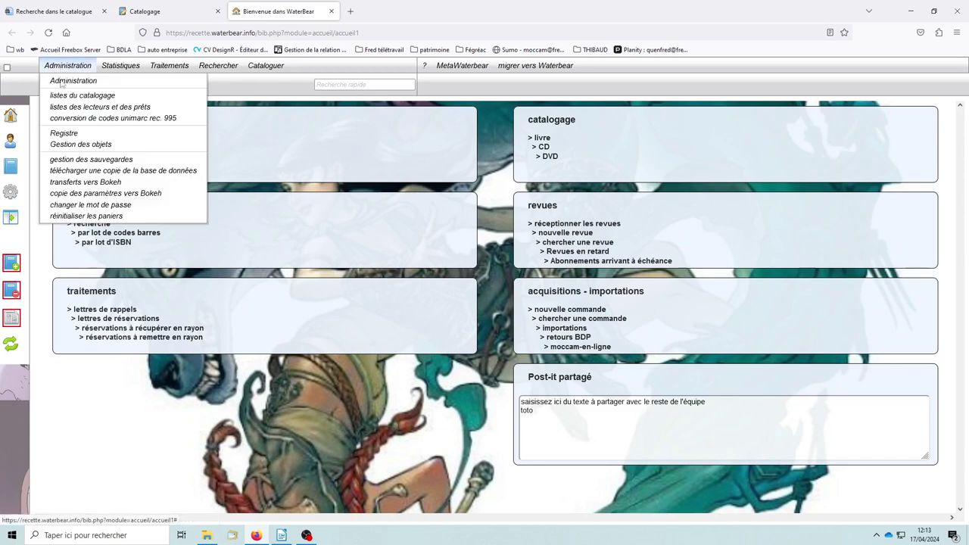
{"action": "left_click", "coordinate": [112, 196]}
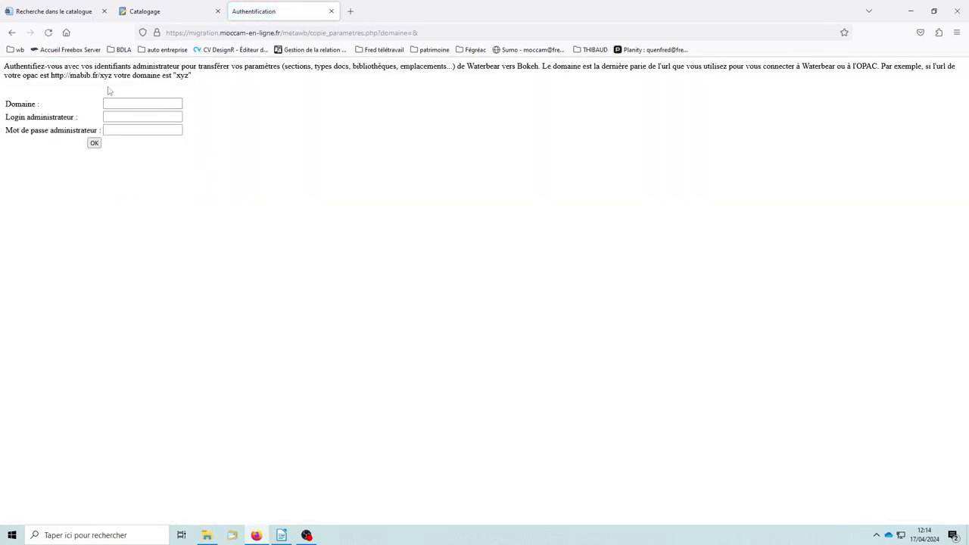
Log in to Moccam migration with the domain, administrator login and administrator password
{"action": "left_click", "coordinate": [121, 102]}
{"action": "left_click", "coordinate": [120, 102]}
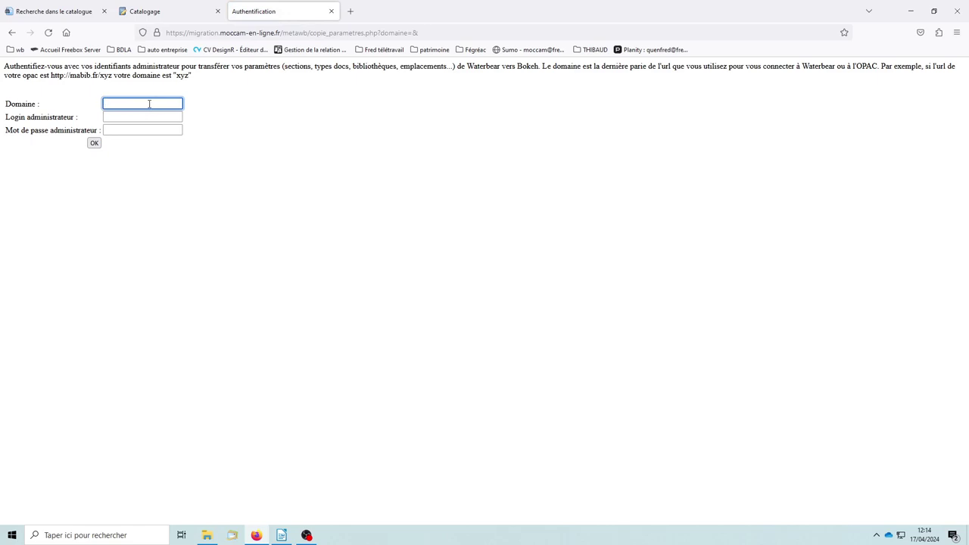
{"action": "left_click", "coordinate": [136, 116]}
{"action": "left_click", "coordinate": [142, 128]}
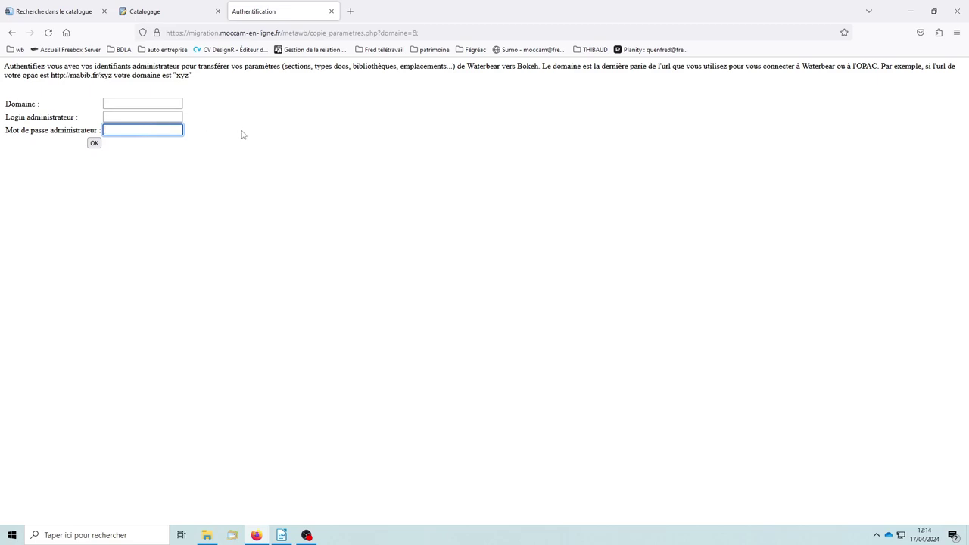
{"action": "key", "text": "Return"}
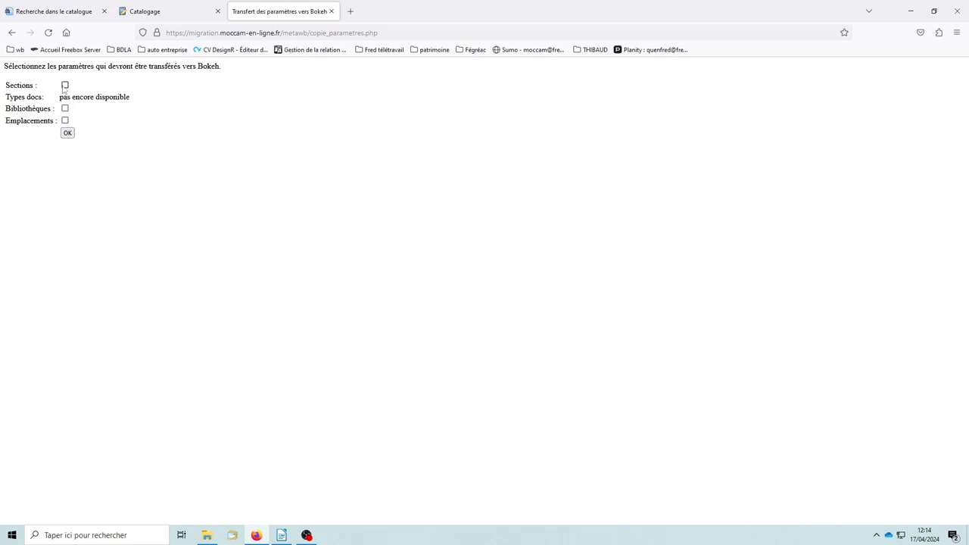
Try the Sections, Bibliothèques and Emplacements checkboxes, leave all unticked, and return to Waterbear cataloguing
{"action": "left_click", "coordinate": [67, 88]}
{"action": "left_click", "coordinate": [66, 86]}
{"action": "left_click", "coordinate": [66, 109]}
{"action": "left_click", "coordinate": [66, 121]}
{"action": "left_click", "coordinate": [65, 108]}
{"action": "left_click_drag", "start_coordinate": [6, 98], "coordinate": [51, 100]}
{"action": "left_click", "coordinate": [196, 116]}
{"action": "left_click", "coordinate": [151, 12]}
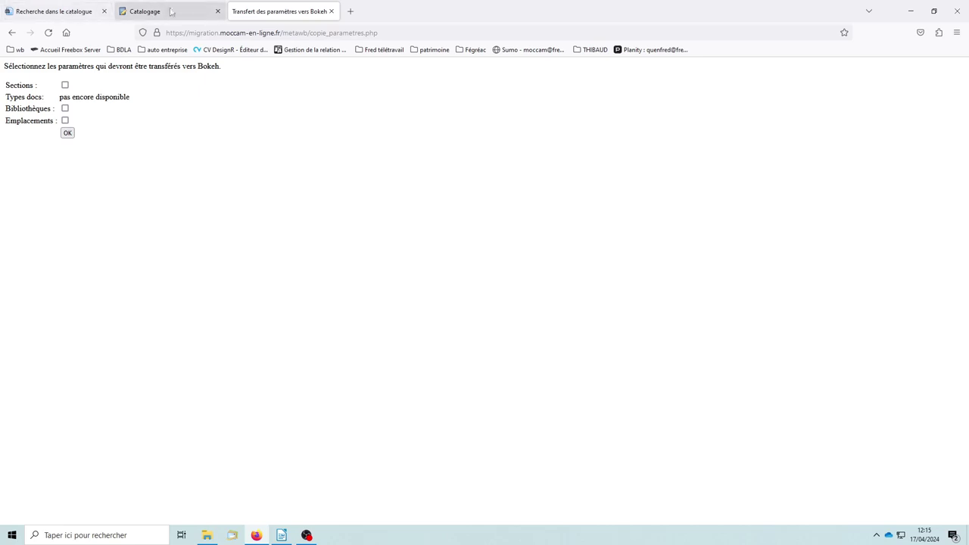
{"action": "mouse_move", "coordinate": [59, 66]}
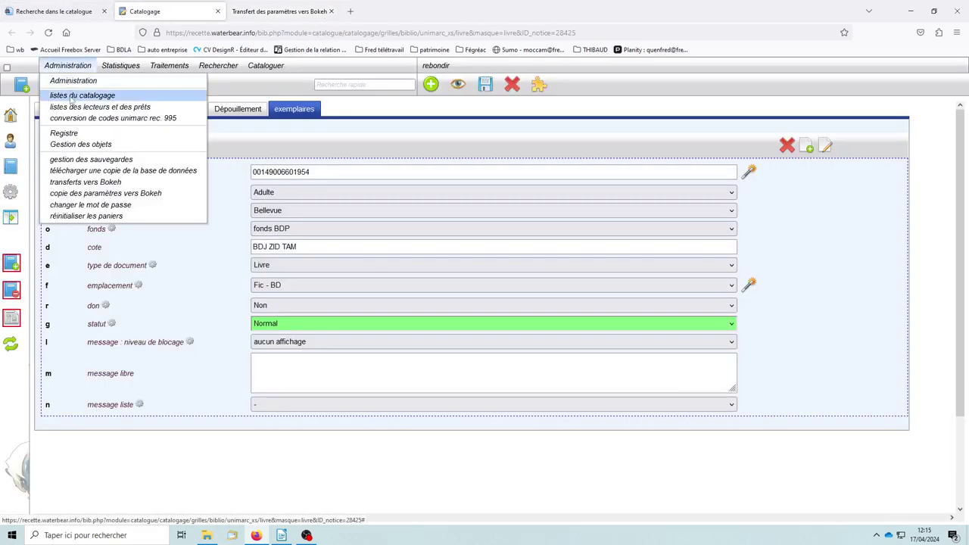
Display the 'sections' catalogue list (ados, adulte, jeunesse), then return to the Bokeh transfer page
{"action": "left_click", "coordinate": [71, 96]}
{"action": "left_click", "coordinate": [106, 111]}
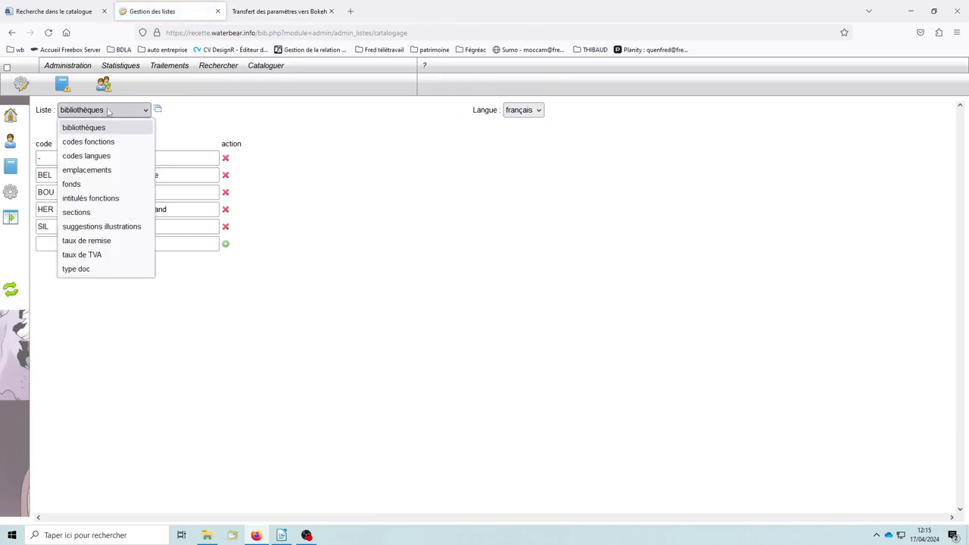
{"action": "left_click", "coordinate": [85, 214]}
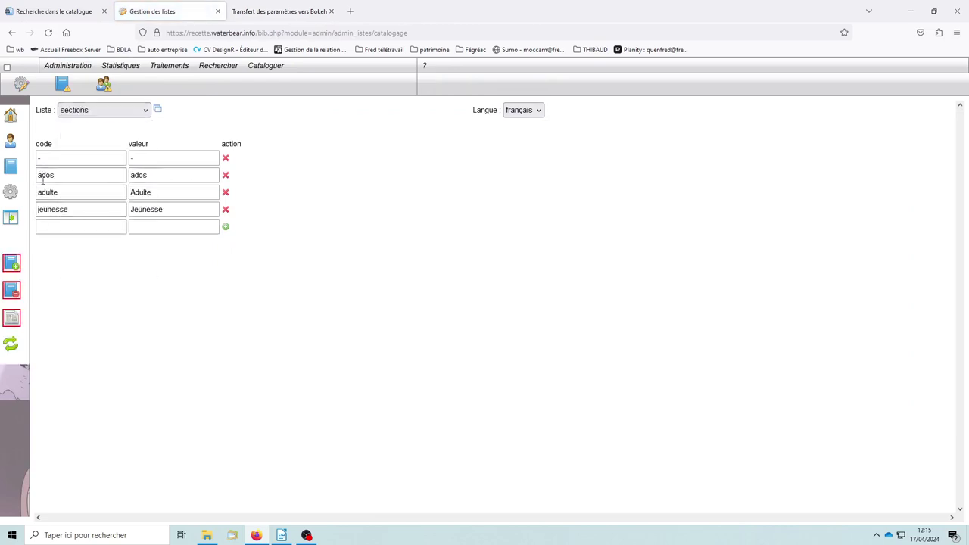
{"action": "left_click", "coordinate": [265, 12]}
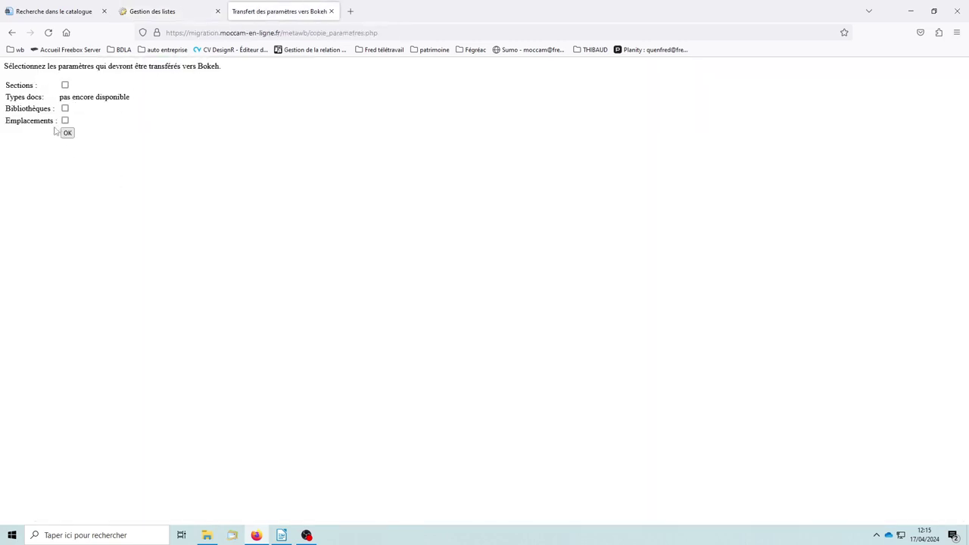
Transfer Sections to Bokeh, adding Adulte, Jeunesse and échangeable sections, then close the report
{"action": "left_click", "coordinate": [65, 86]}
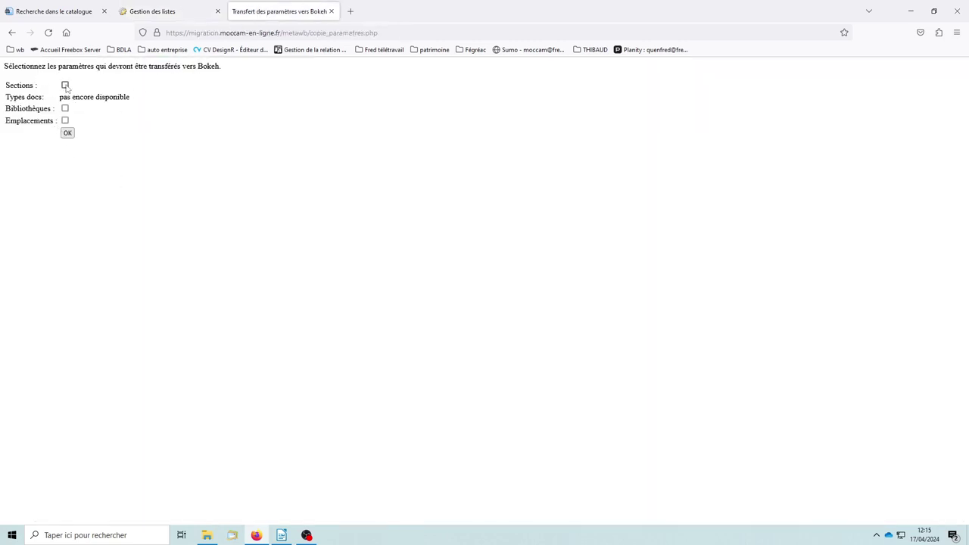
{"action": "left_click", "coordinate": [67, 133]}
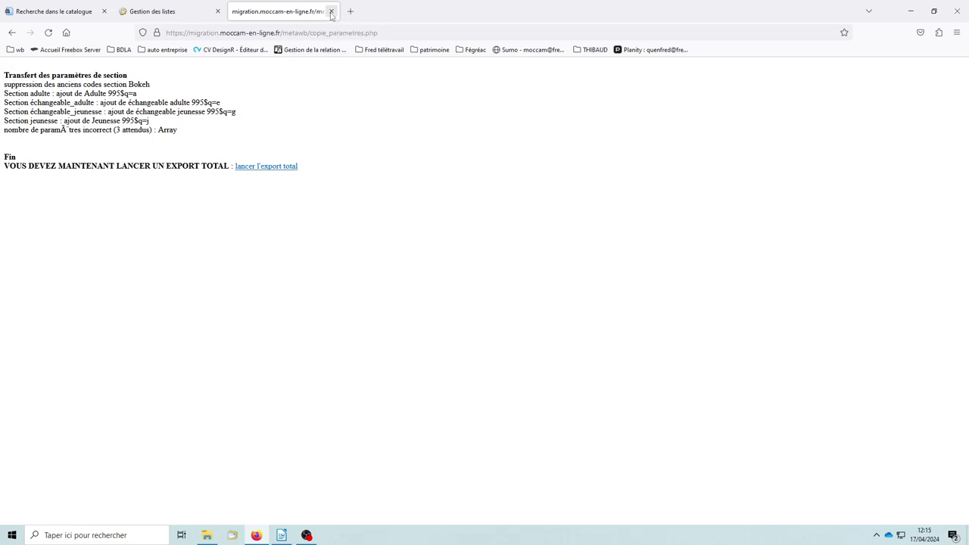
{"action": "left_click", "coordinate": [331, 11]}
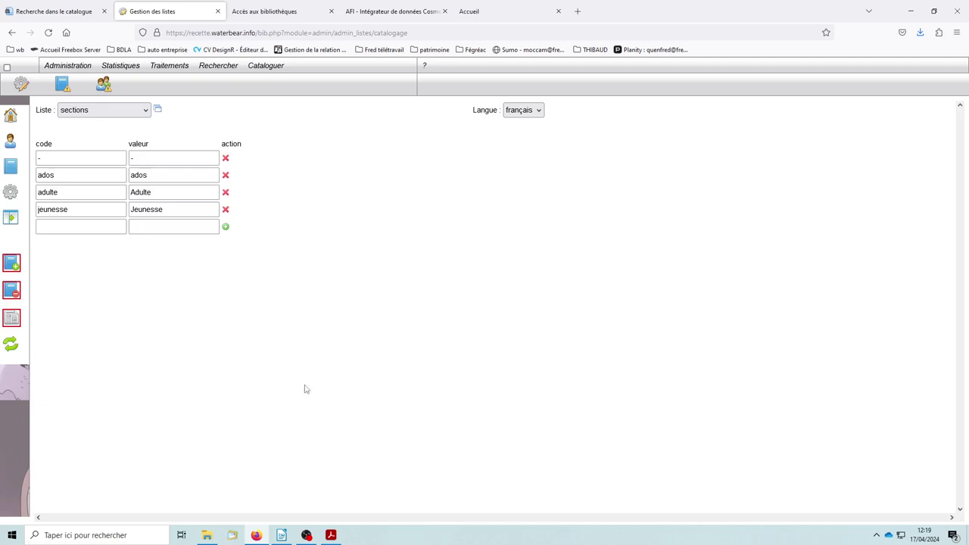
Check the unimarc PDF and Waterbear's sections list, then bring up the 995.odt section-code diagram
{"action": "left_click", "coordinate": [331, 535]}
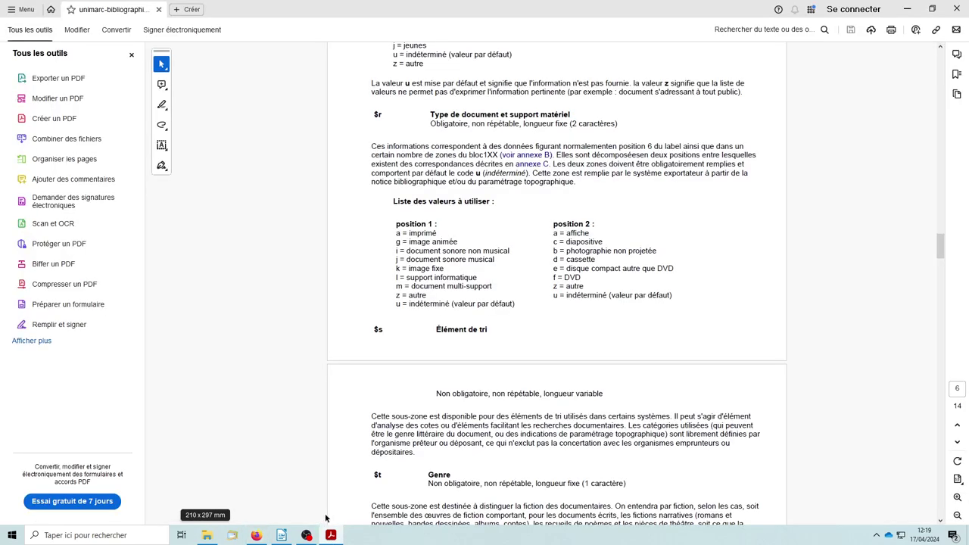
{"action": "left_click_drag", "start_coordinate": [941, 257], "coordinate": [935, 256]}
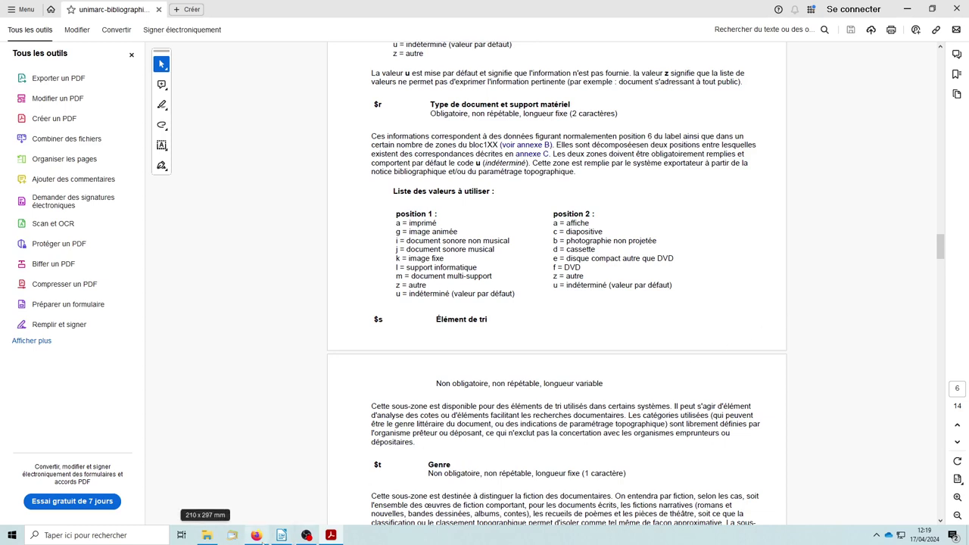
{"action": "mouse_move", "coordinate": [256, 536]}
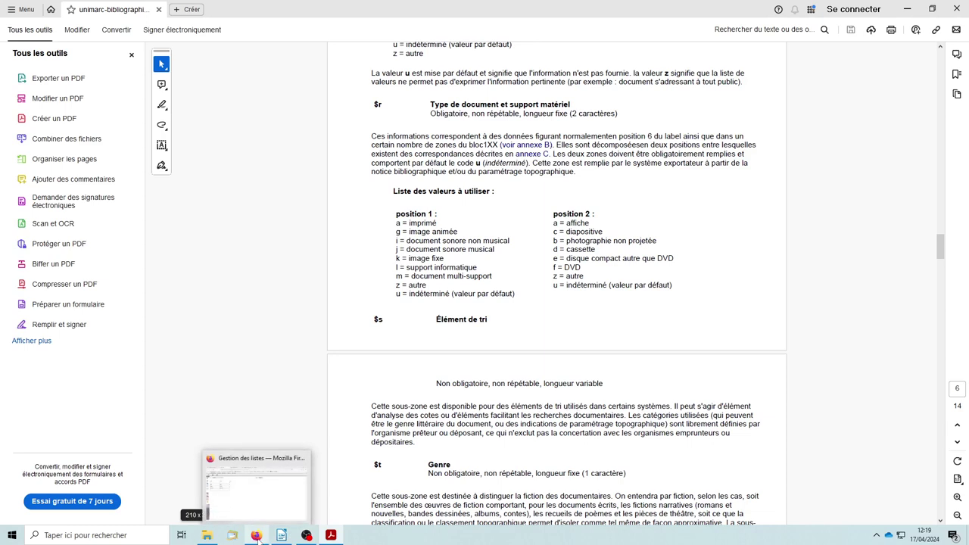
{"action": "left_click", "coordinate": [256, 536]}
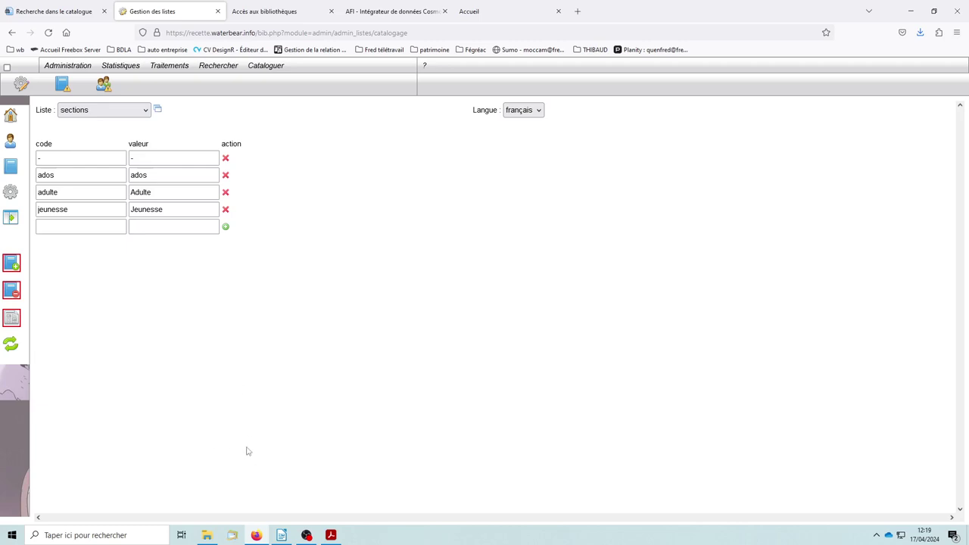
{"action": "left_click", "coordinate": [282, 535]}
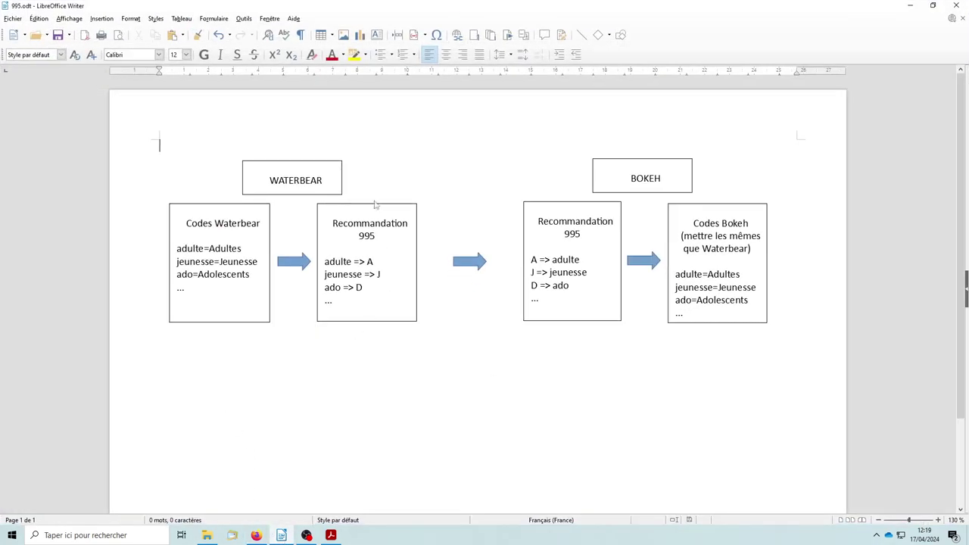
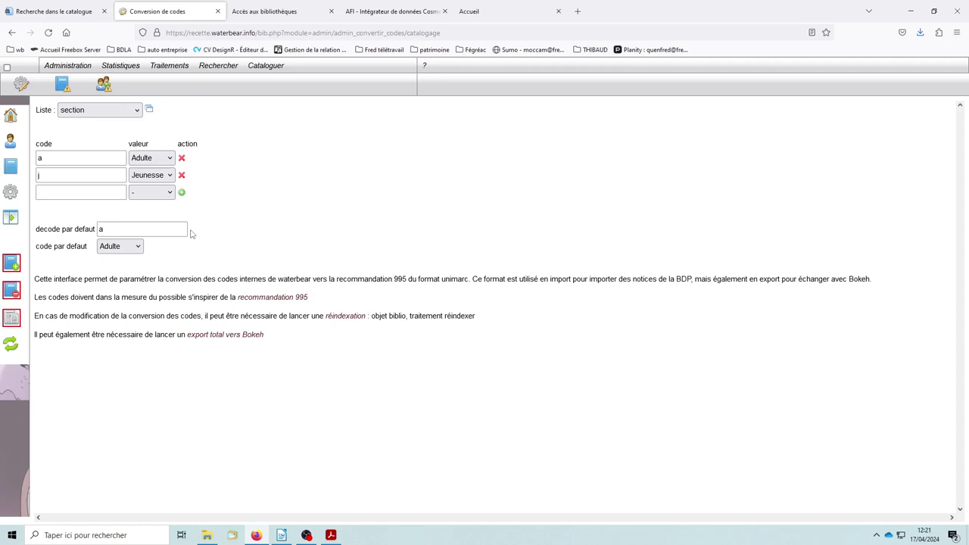
Switch the Liste through section sous champ j to type doc, showing codes as, au, az, gf, ie, iz, je, jz
{"action": "left_click", "coordinate": [139, 111]}
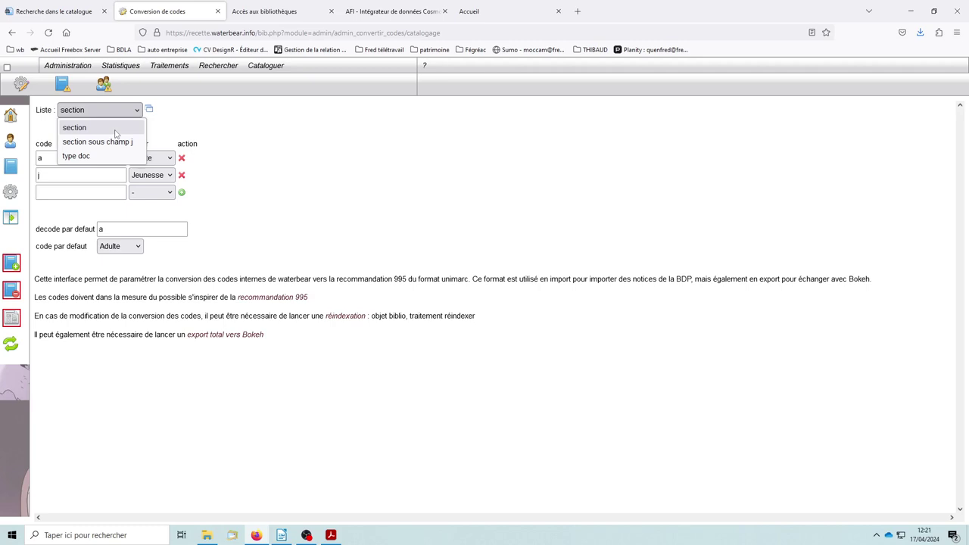
{"action": "left_click", "coordinate": [115, 134]}
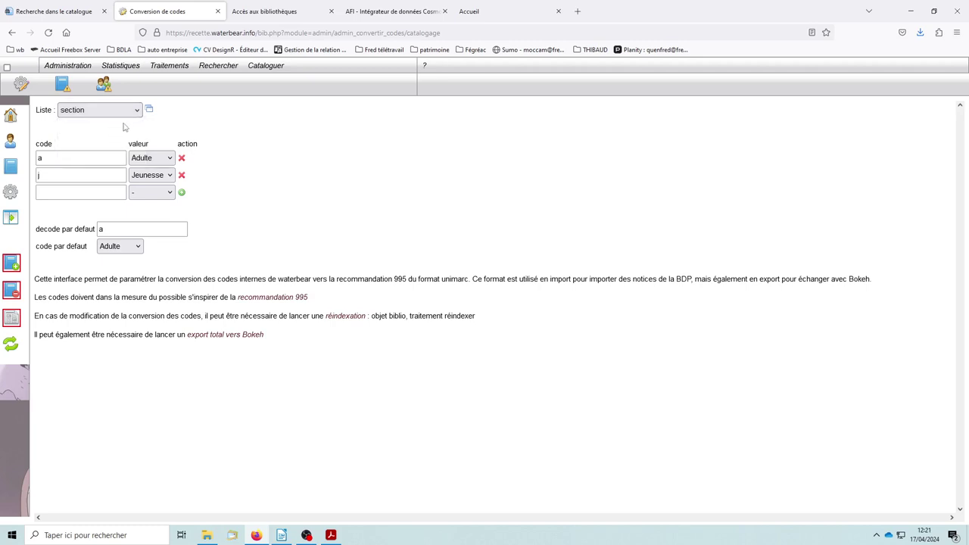
{"action": "left_click", "coordinate": [139, 112]}
{"action": "left_click", "coordinate": [243, 125]}
{"action": "left_click", "coordinate": [137, 110]}
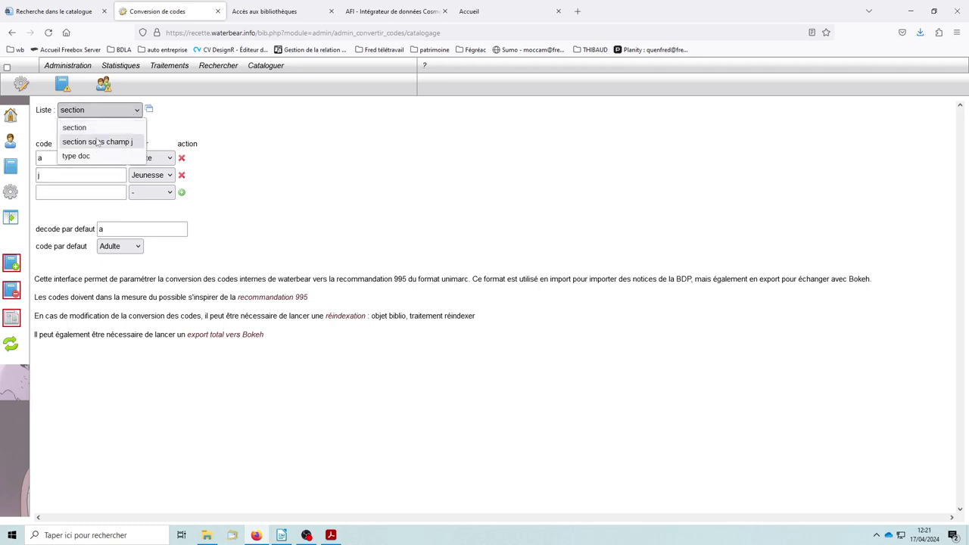
{"action": "left_click", "coordinate": [97, 142]}
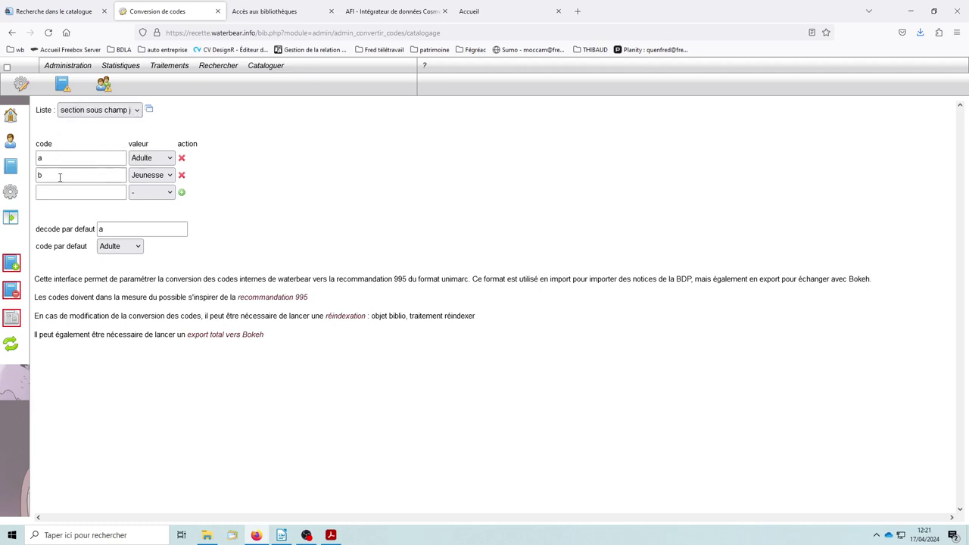
{"action": "left_click", "coordinate": [134, 113]}
{"action": "left_click", "coordinate": [92, 156]}
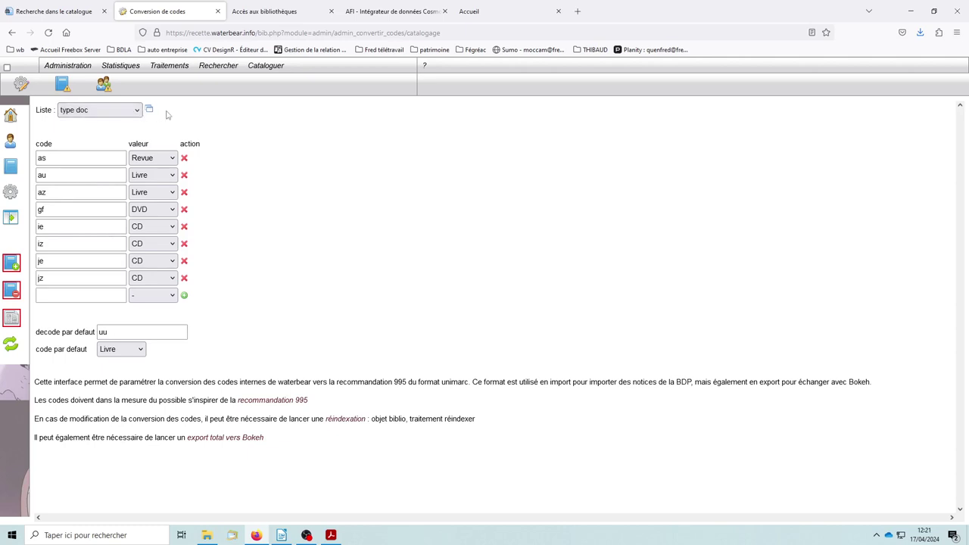
Set the empty last row's valeur to Jeux vidéo, leaving its code field ready for input
{"action": "left_click", "coordinate": [172, 295]}
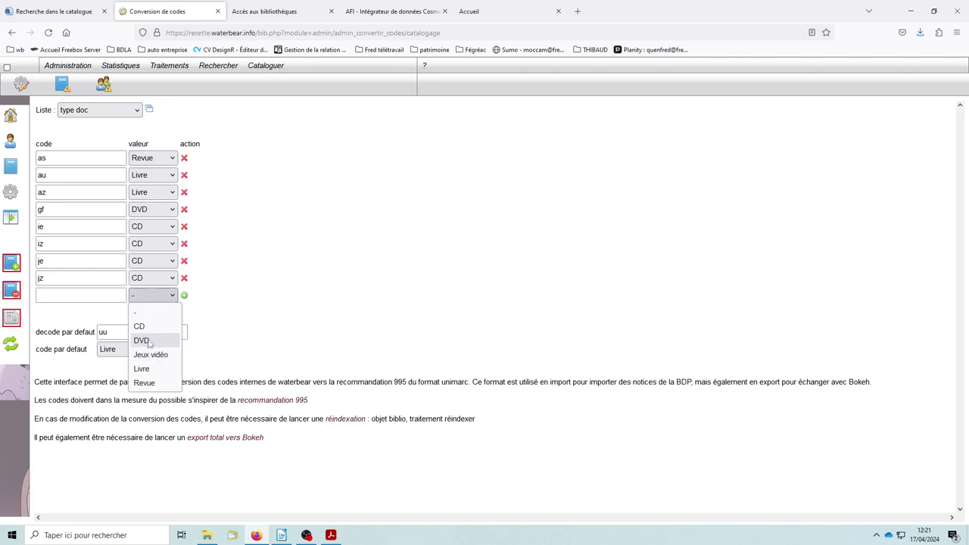
{"action": "left_click", "coordinate": [148, 359]}
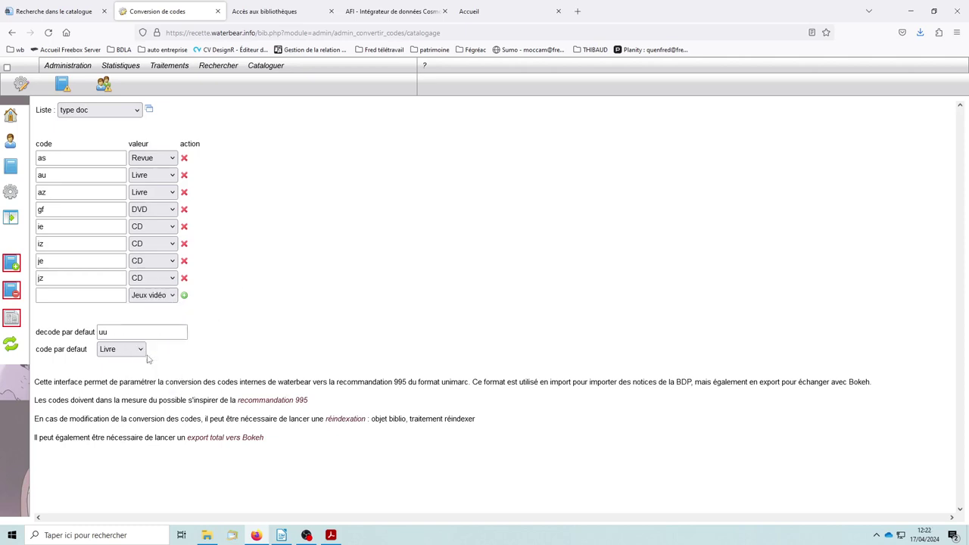
{"action": "left_click", "coordinate": [53, 296]}
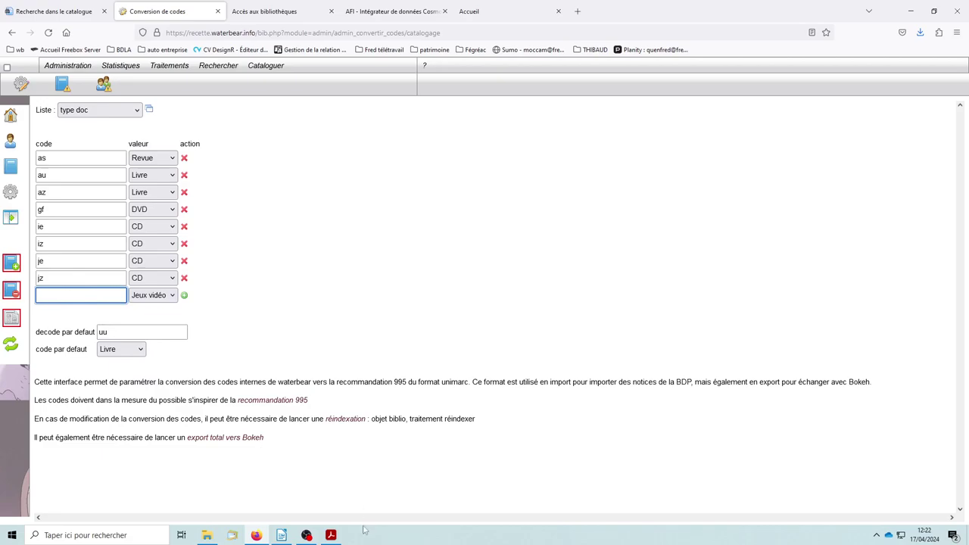
Look up code 'l' for support informatique in the unimarc $r list in Acrobat, then return to Waterbear
{"action": "left_click", "coordinate": [330, 535]}
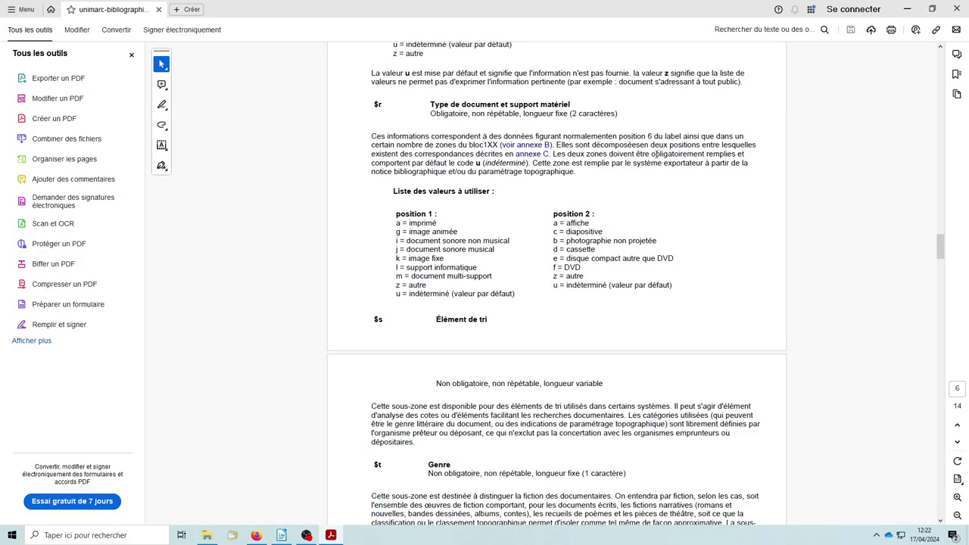
{"action": "left_click_drag", "start_coordinate": [939, 248], "coordinate": [939, 251]}
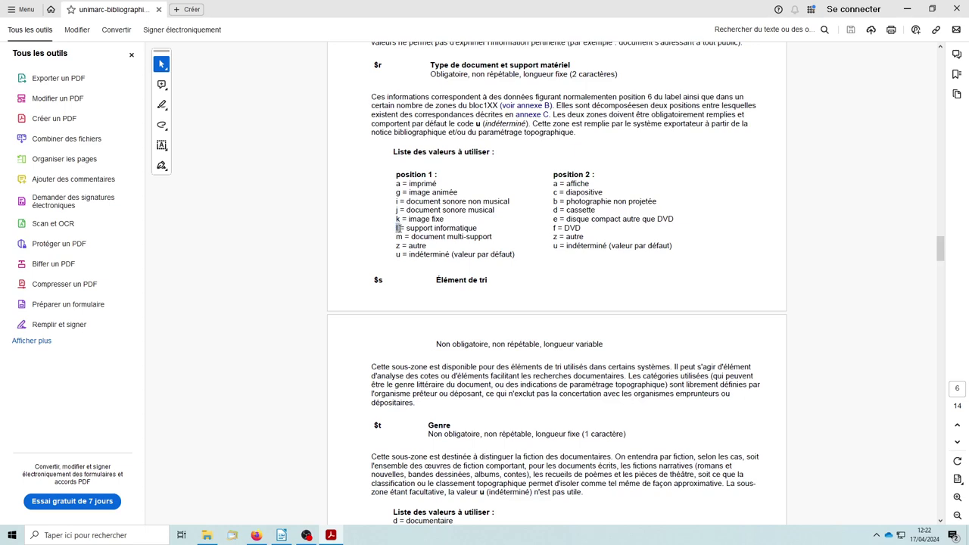
{"action": "double_click", "coordinate": [398, 228]}
{"action": "left_click", "coordinate": [676, 231]}
{"action": "left_click", "coordinate": [256, 536]}
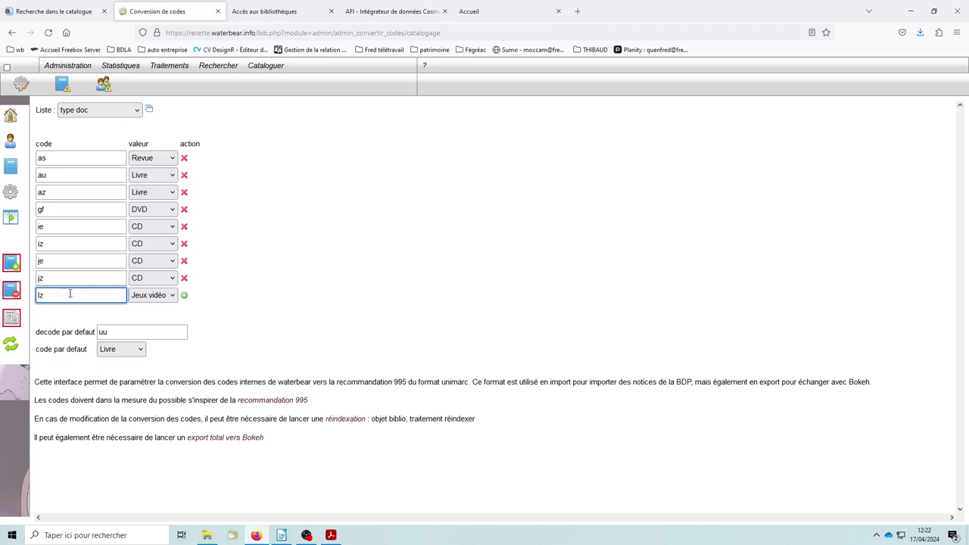
Save the lz → Jeux vidéo type doc conversion and switch the Liste to section
{"action": "left_click", "coordinate": [185, 296]}
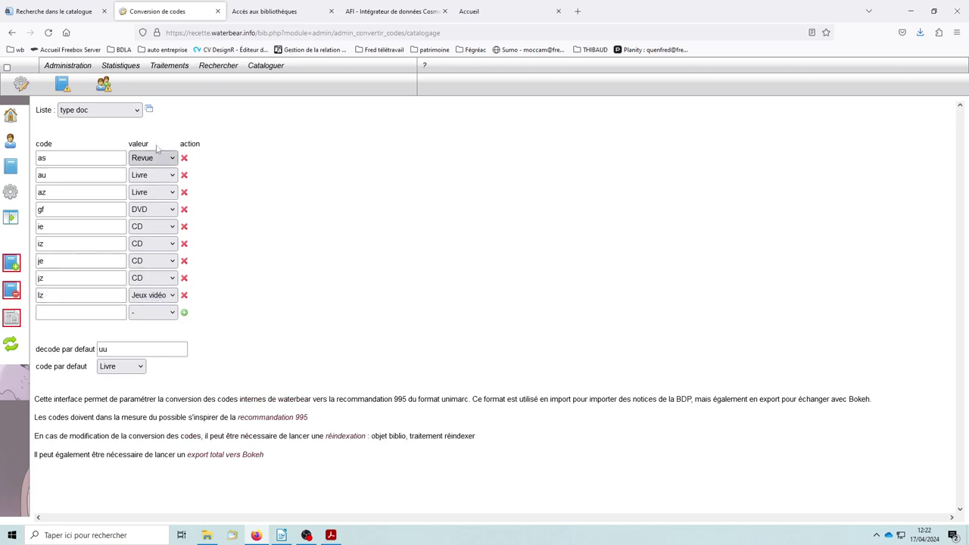
{"action": "left_click", "coordinate": [139, 112]}
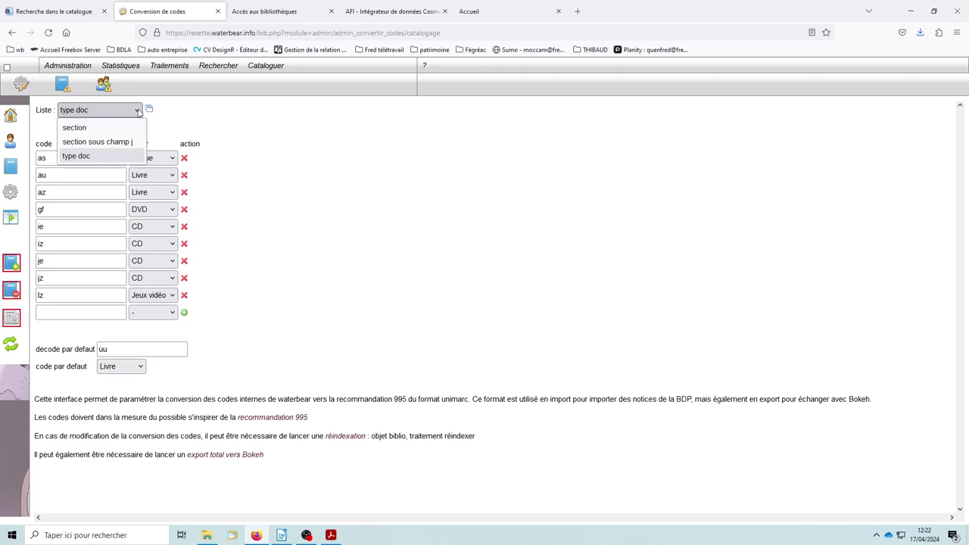
{"action": "left_click", "coordinate": [81, 129]}
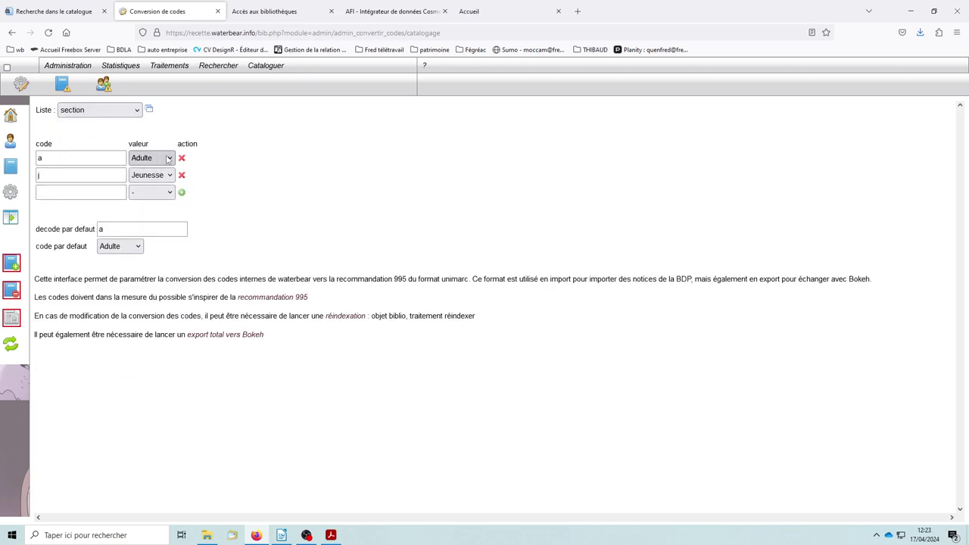
Add a section conversion row mapping code d to ados
{"action": "left_click", "coordinate": [158, 192]}
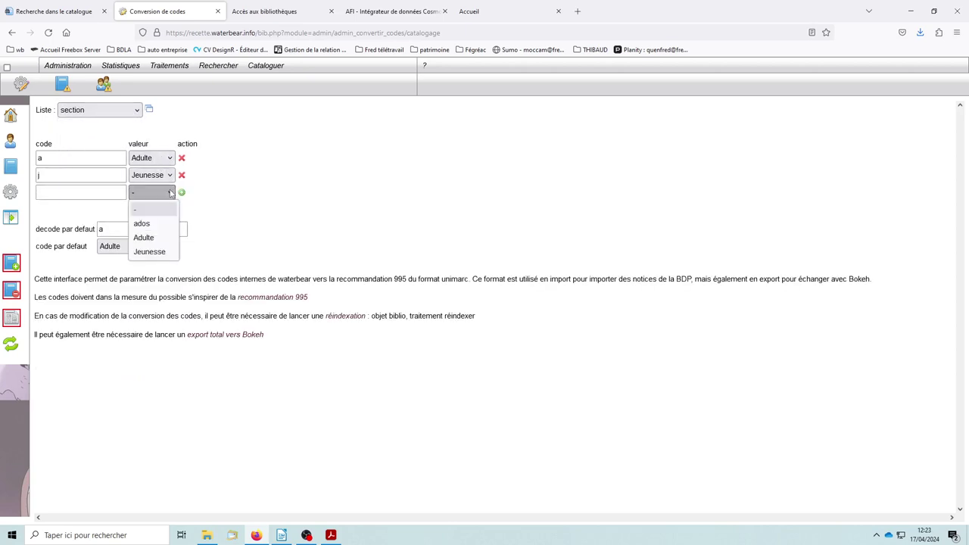
{"action": "left_click", "coordinate": [142, 224]}
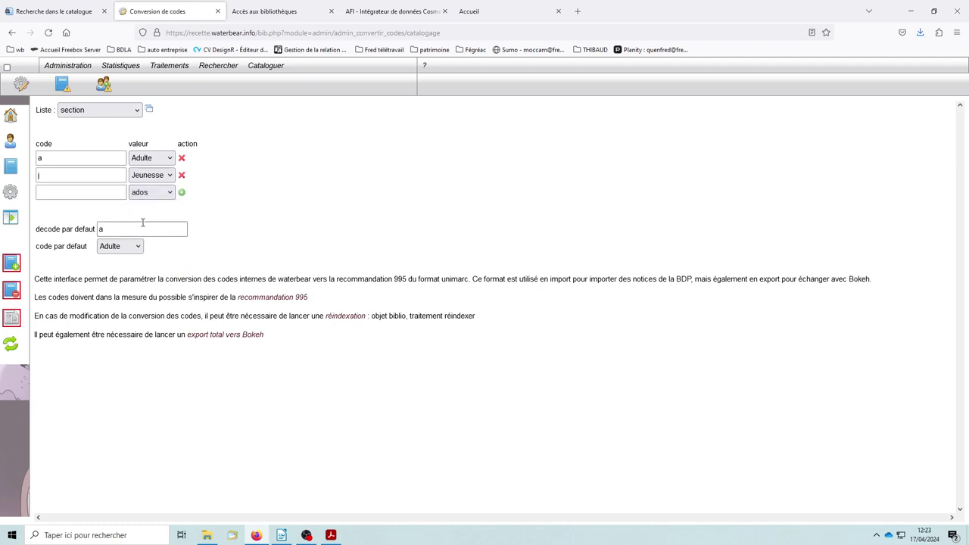
{"action": "left_click", "coordinate": [56, 194]}
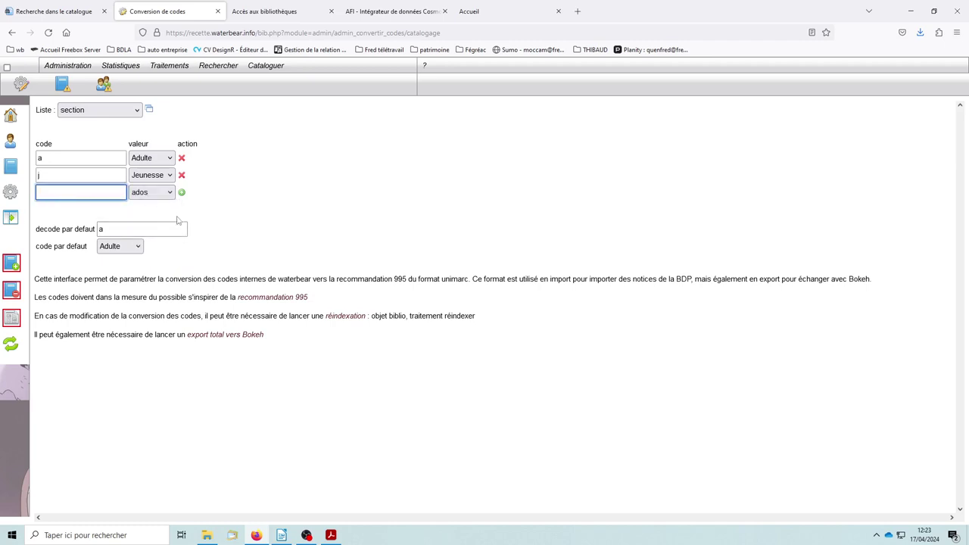
{"action": "type", "text": "d"}
{"action": "left_click", "coordinate": [226, 197]}
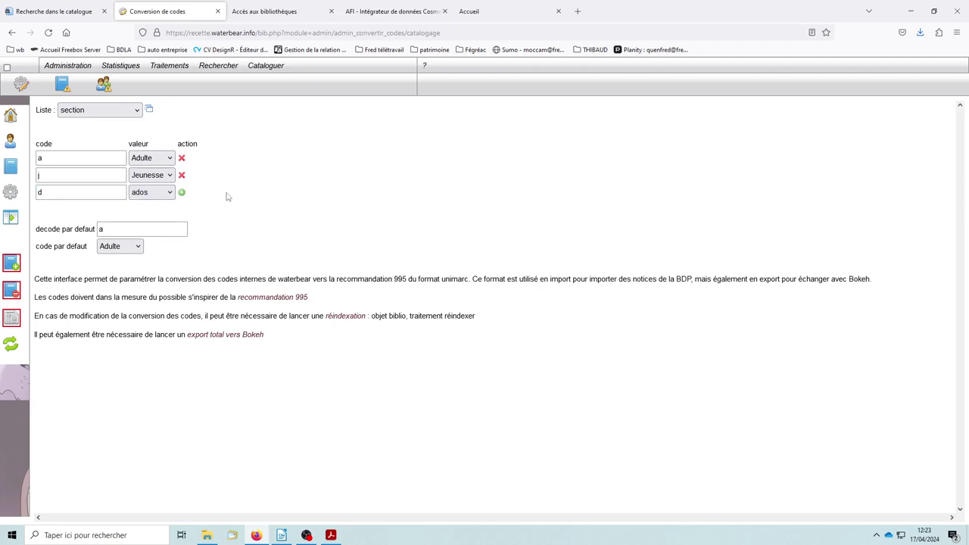
{"action": "left_click", "coordinate": [182, 194]}
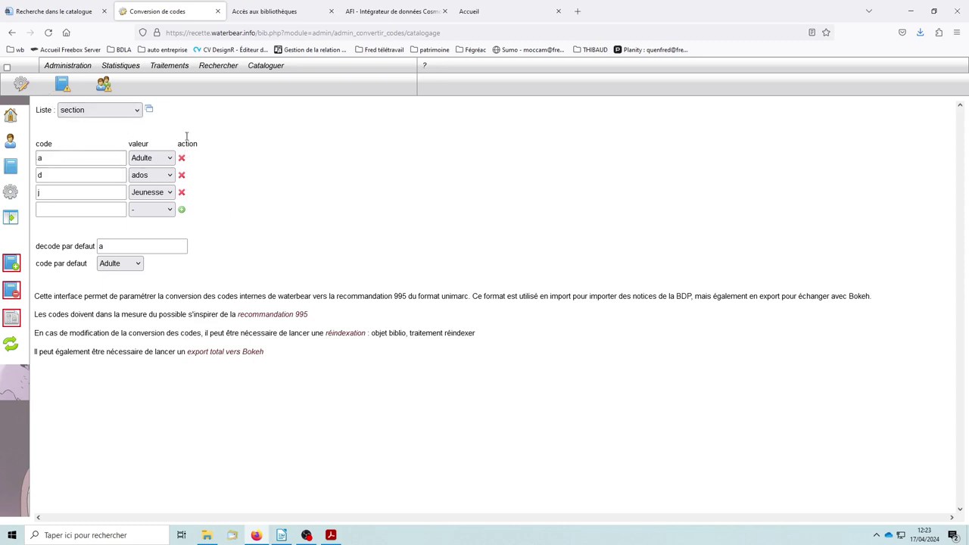
Check the copie des paramètres vers Bokeh page, where Types docs isn't available yet, then return to catalogue search
{"action": "left_click", "coordinate": [68, 70]}
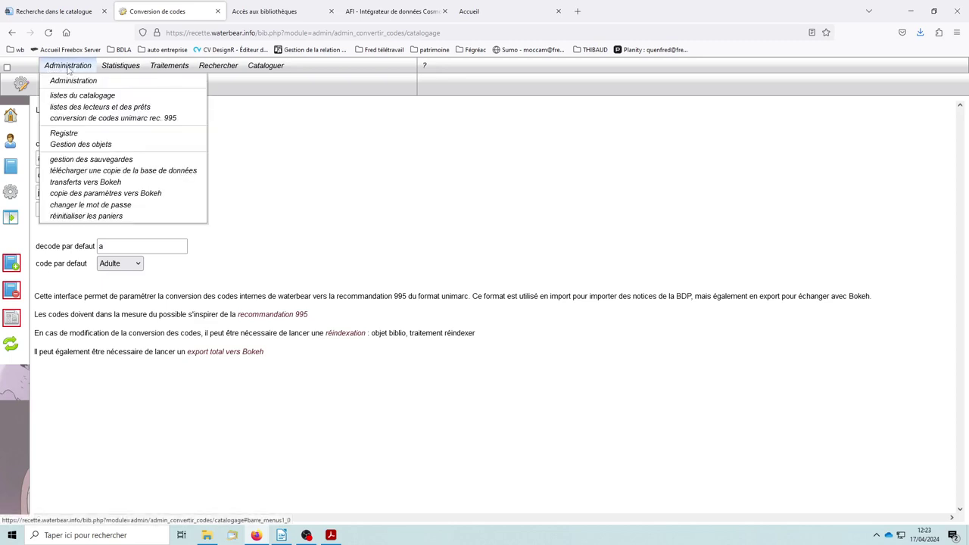
{"action": "left_click", "coordinate": [105, 193]}
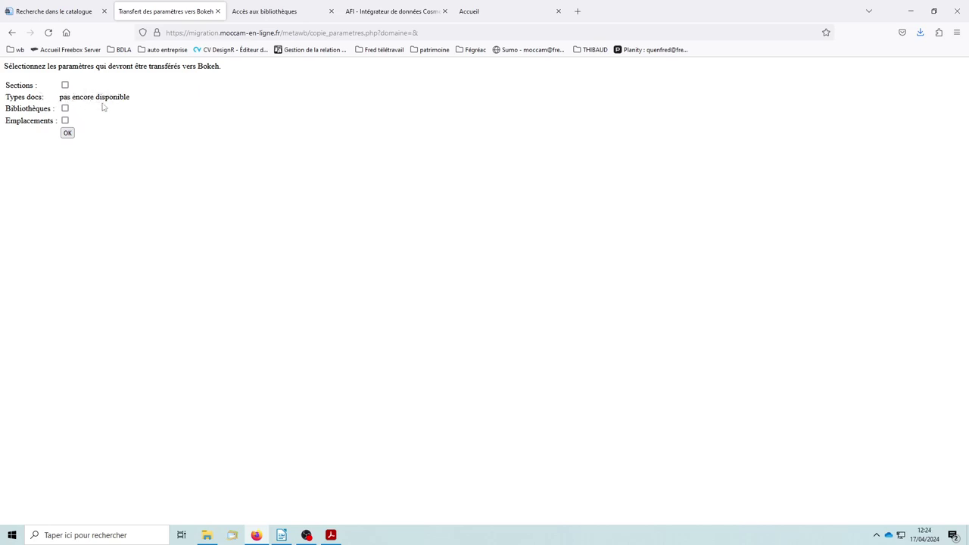
{"action": "left_click_drag", "start_coordinate": [133, 98], "coordinate": [9, 97]}
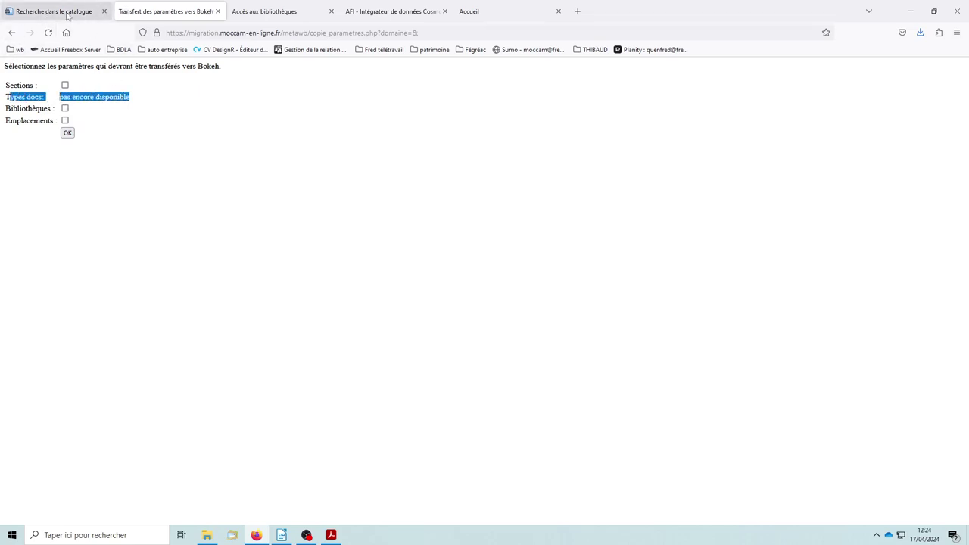
{"action": "left_click", "coordinate": [67, 12]}
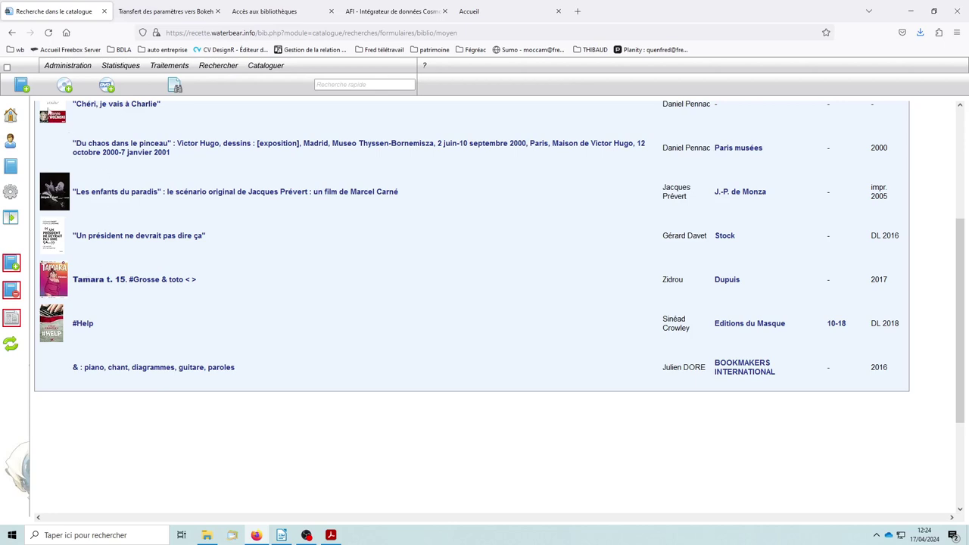
View the type doc catalogue list, then open Administration > conversion de codes unimarc rec. 995
{"action": "mouse_move", "coordinate": [62, 69]}
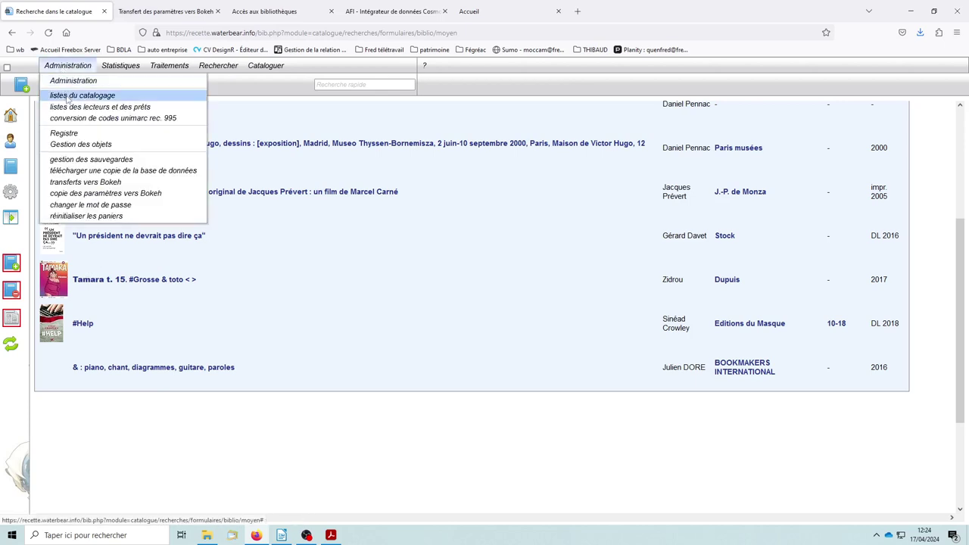
{"action": "left_click", "coordinate": [82, 96]}
{"action": "left_click", "coordinate": [87, 113]}
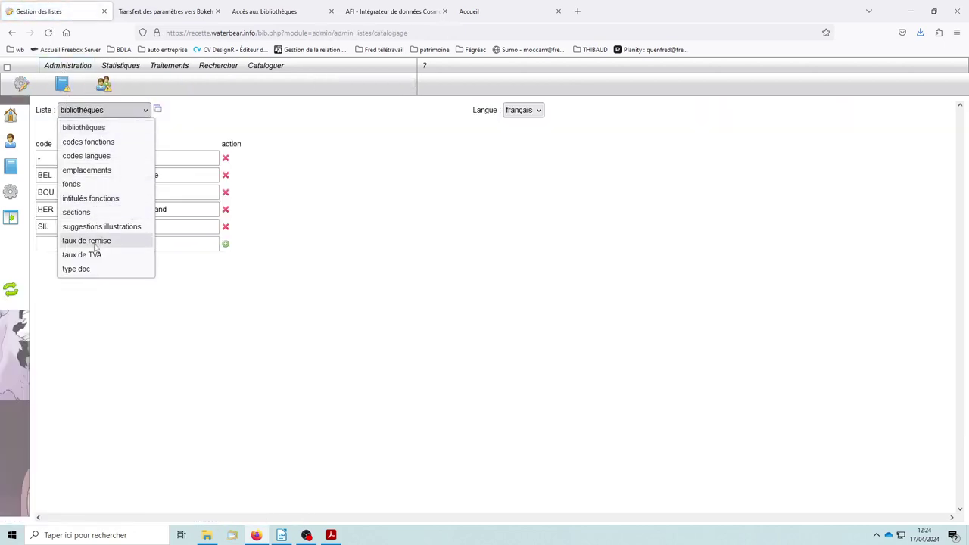
{"action": "left_click", "coordinate": [87, 268]}
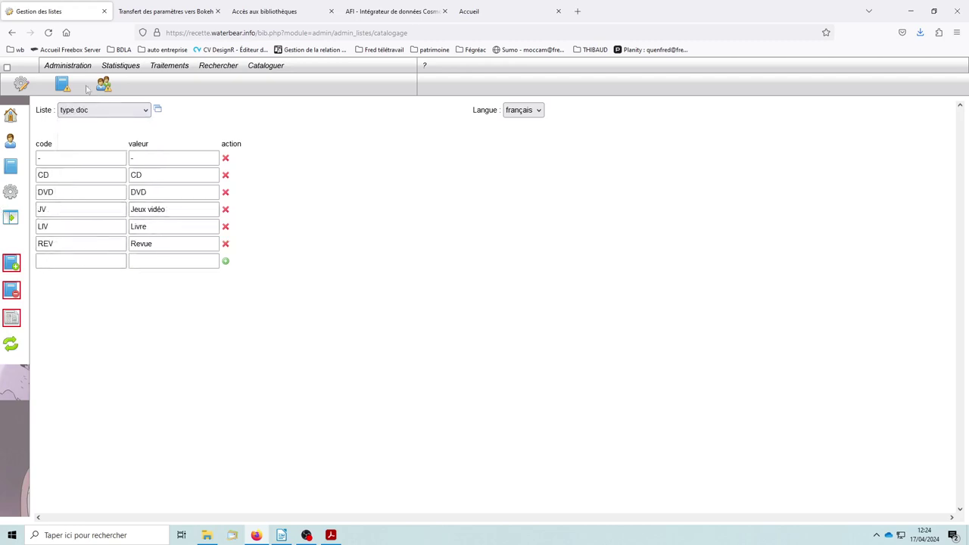
{"action": "left_click", "coordinate": [55, 67]}
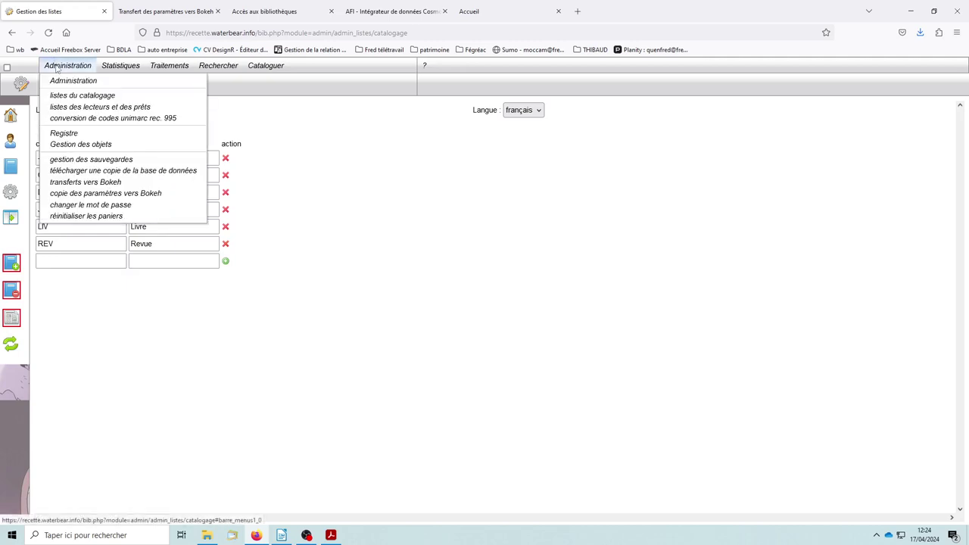
{"action": "left_click", "coordinate": [68, 118]}
{"action": "left_click", "coordinate": [94, 114]}
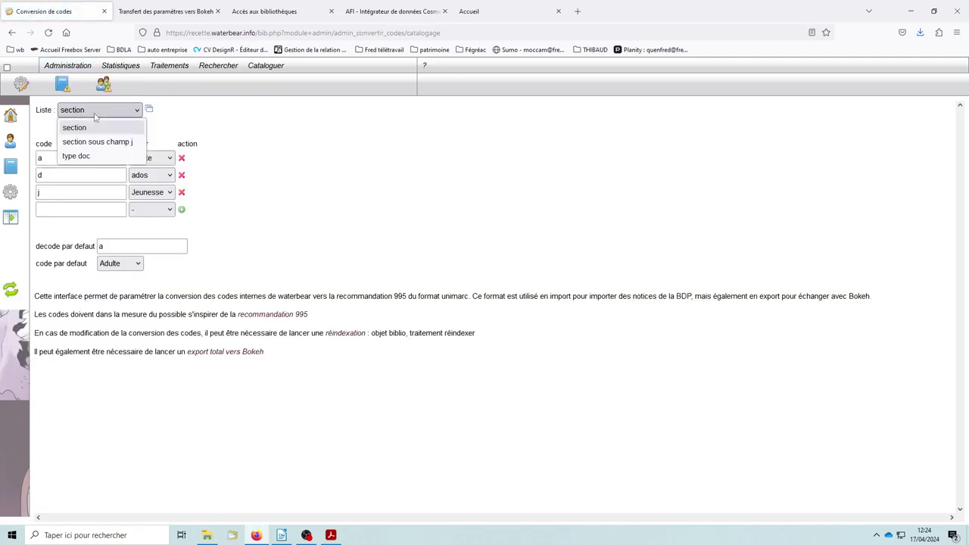
Show the type doc list, confirm the saved lz → Jeux vidéo row, then switch to Cosmogramme with Ctrl+4
{"action": "left_click", "coordinate": [87, 156]}
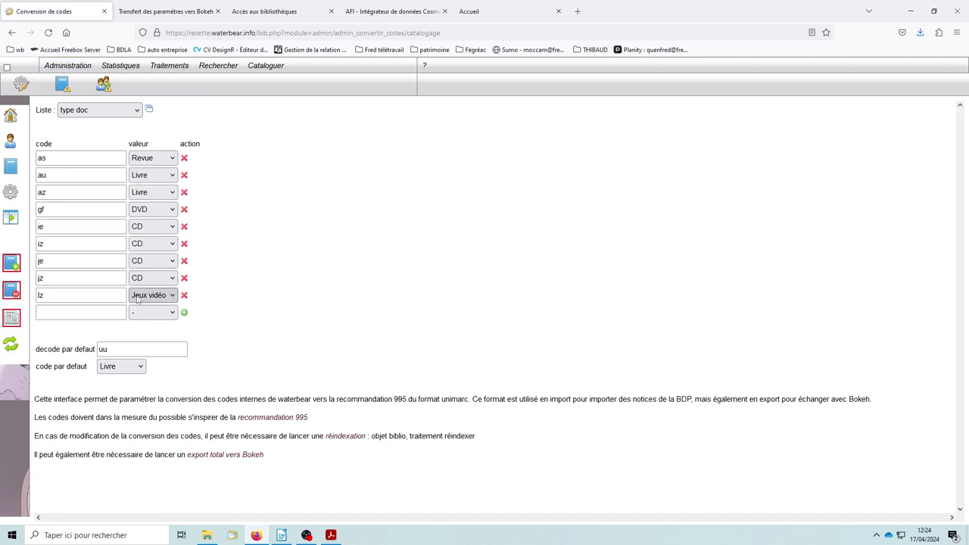
{"action": "left_click_drag", "start_coordinate": [48, 296], "coordinate": [40, 296]}
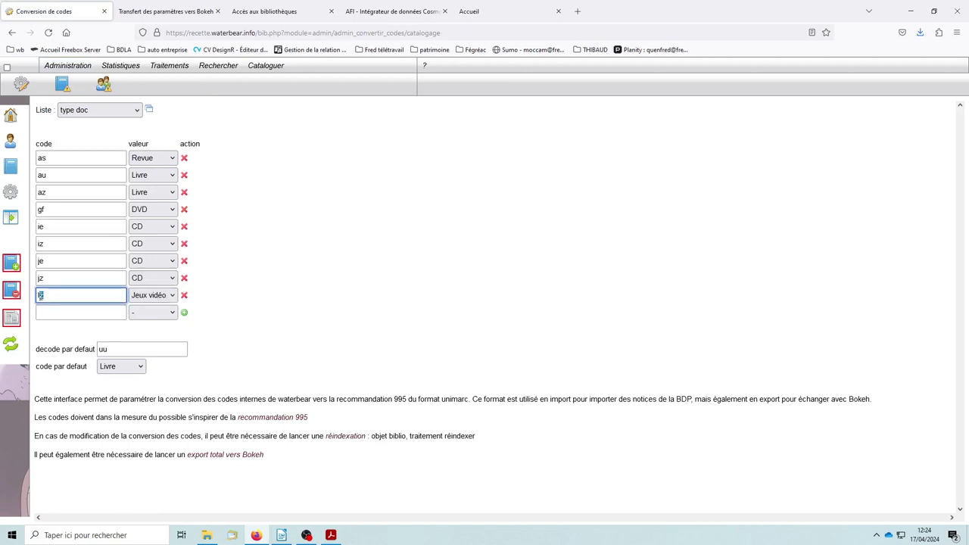
{"action": "left_click", "coordinate": [229, 237]}
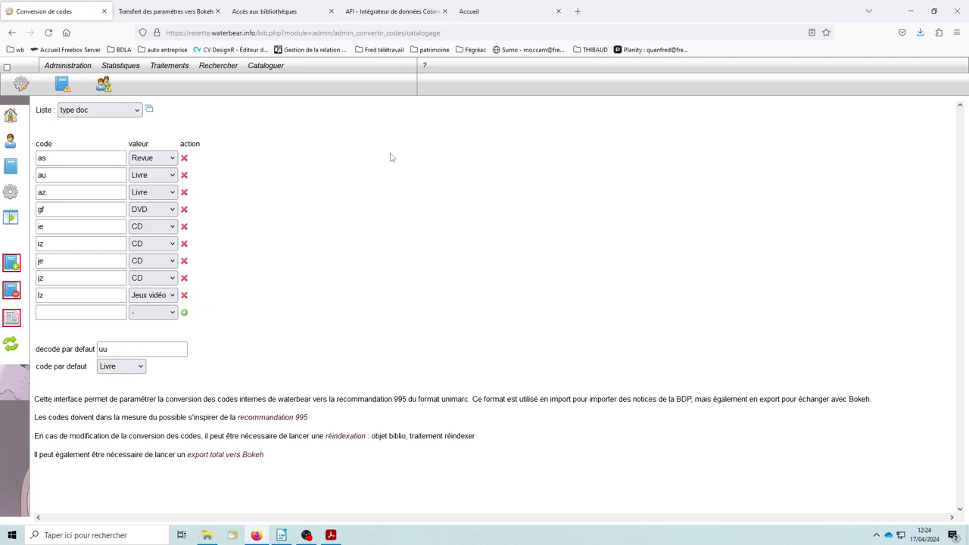
{"action": "key", "text": "ctrl+4"}
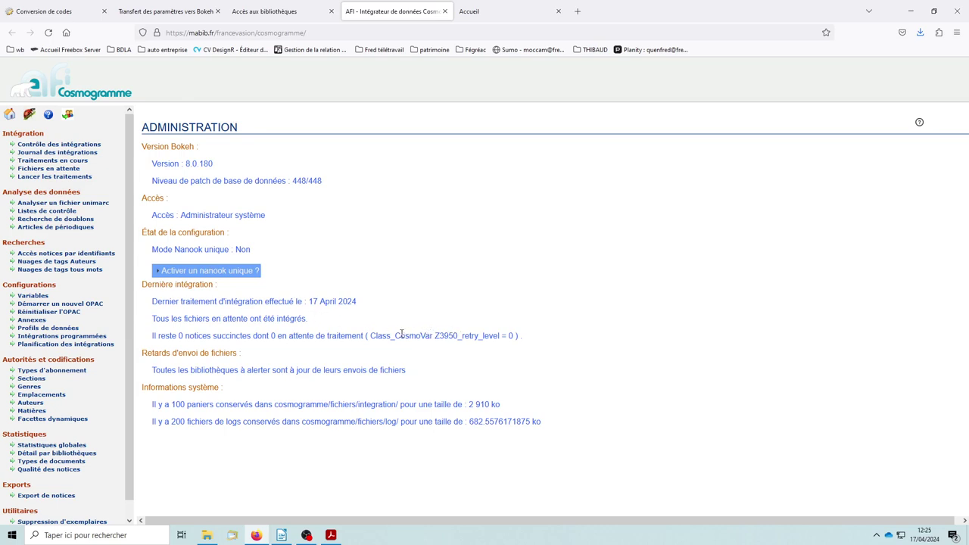
{"action": "left_click", "coordinate": [479, 12]}
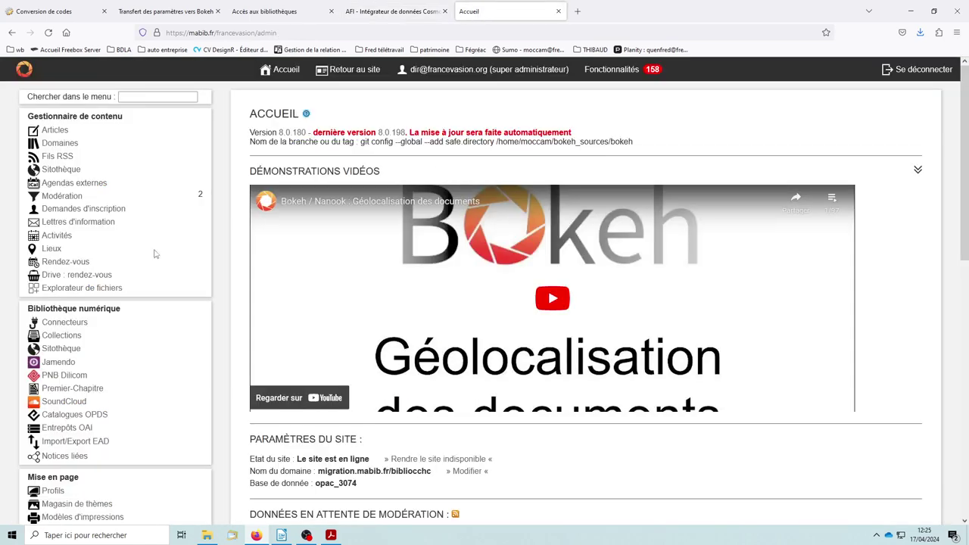
{"action": "scroll", "coordinate": [92, 407], "scroll_direction": "down", "scroll_amount": 8}
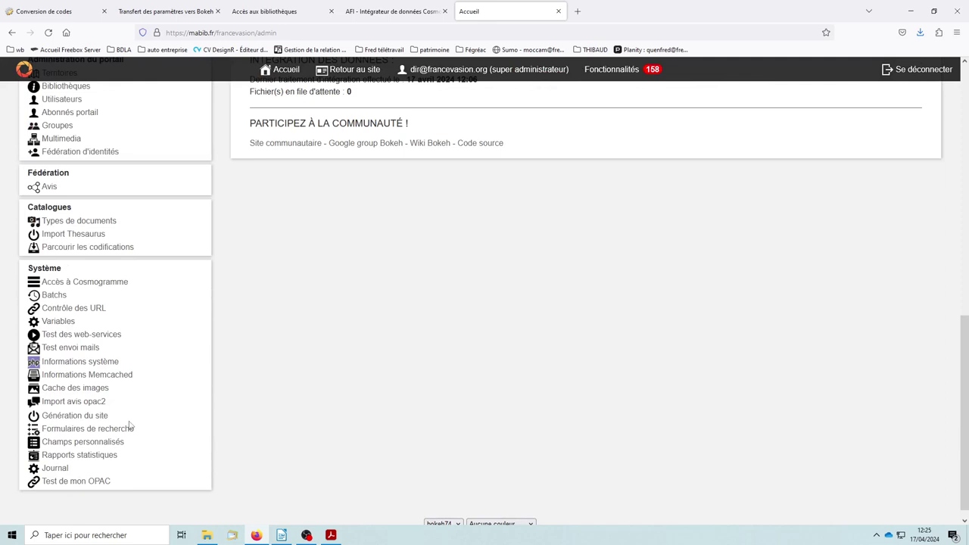
{"action": "scroll", "coordinate": [231, 361], "scroll_direction": "down", "scroll_amount": 1}
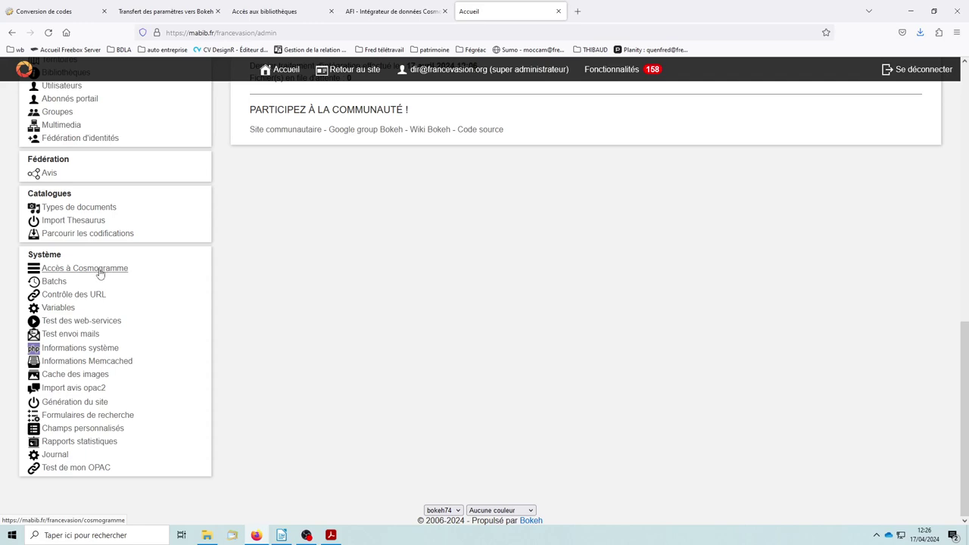
{"action": "scroll", "coordinate": [279, 333], "scroll_direction": "up", "scroll_amount": 10}
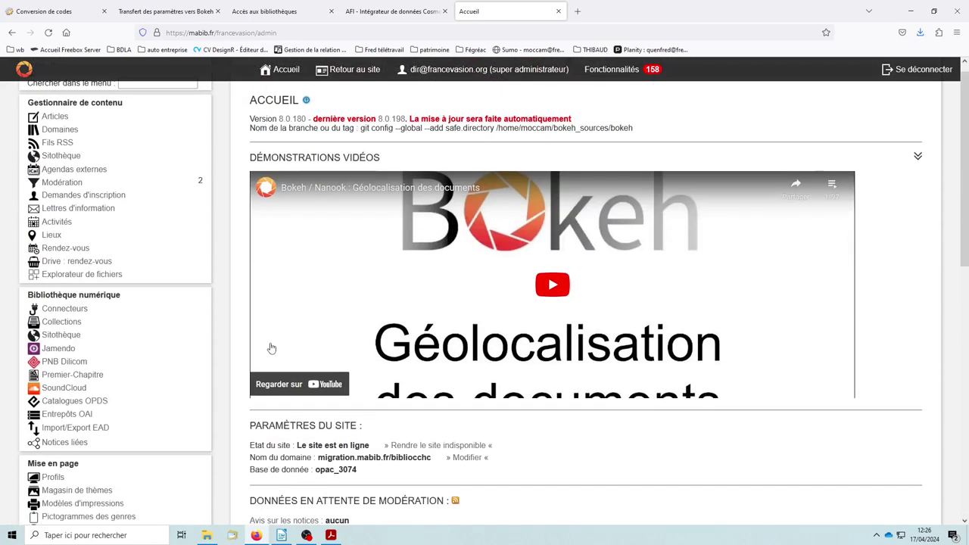
{"action": "scroll", "coordinate": [251, 337], "scroll_direction": "up", "scroll_amount": 1}
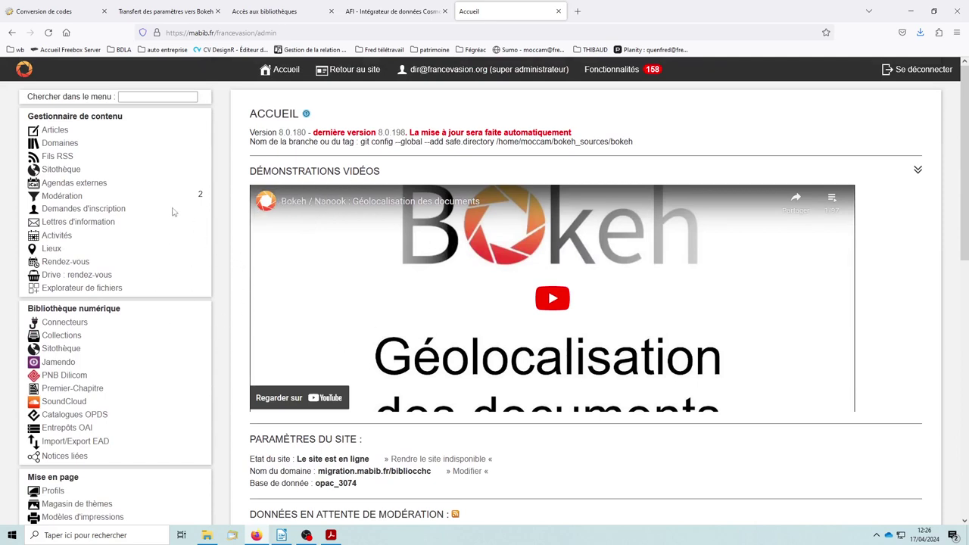
{"action": "left_click", "coordinate": [387, 14]}
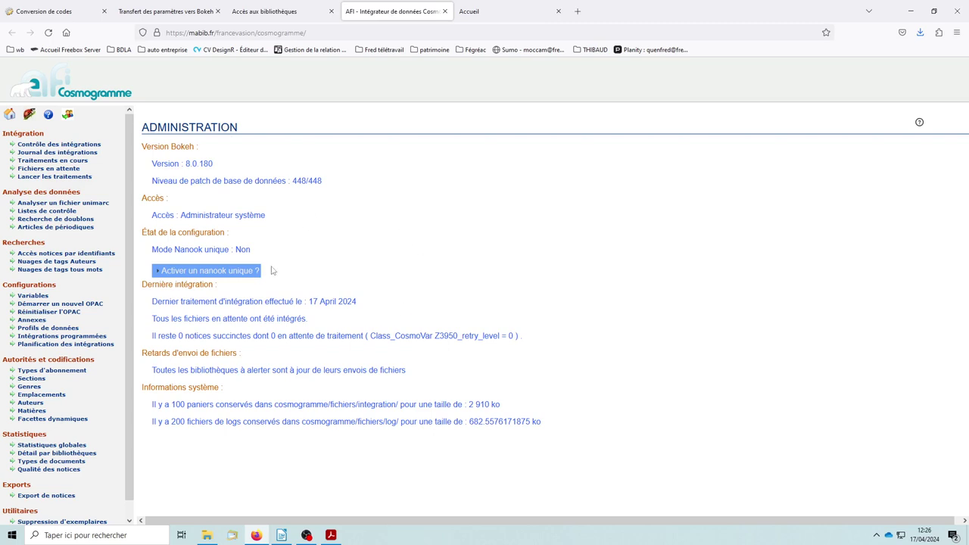
Open Cosmogramme's Variables list and edit the types_docs variable
{"action": "scroll", "coordinate": [98, 319], "scroll_direction": "down", "scroll_amount": 1}
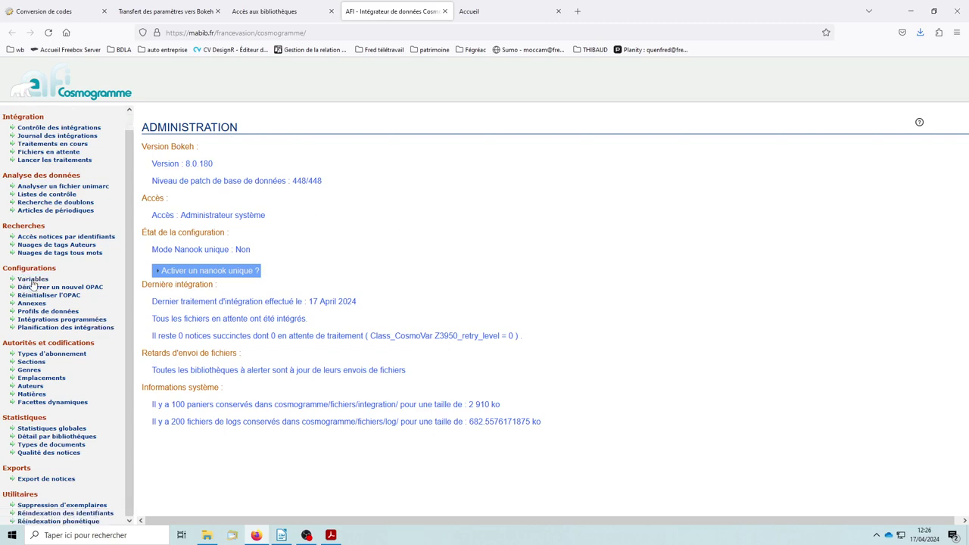
{"action": "left_click", "coordinate": [33, 279]}
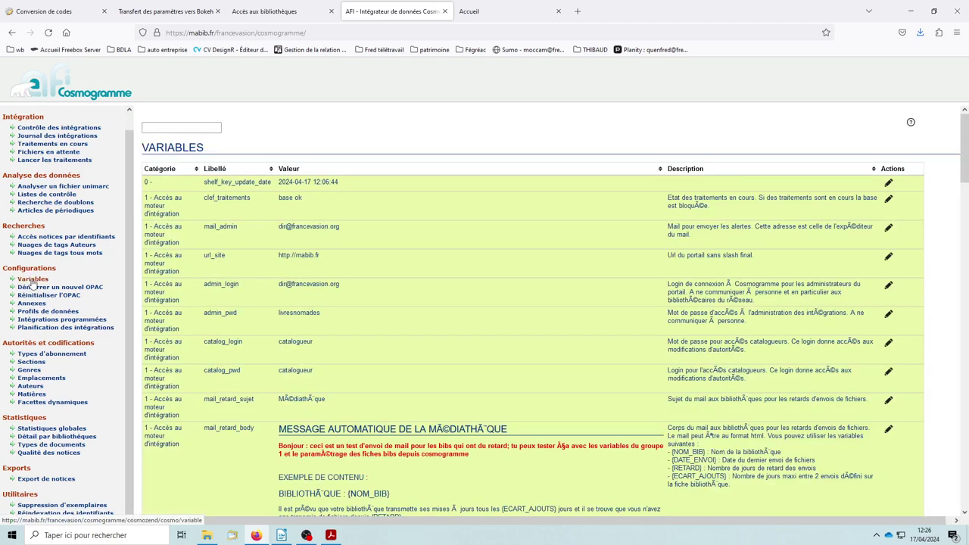
{"action": "scroll", "coordinate": [608, 257], "scroll_direction": "down", "scroll_amount": 4}
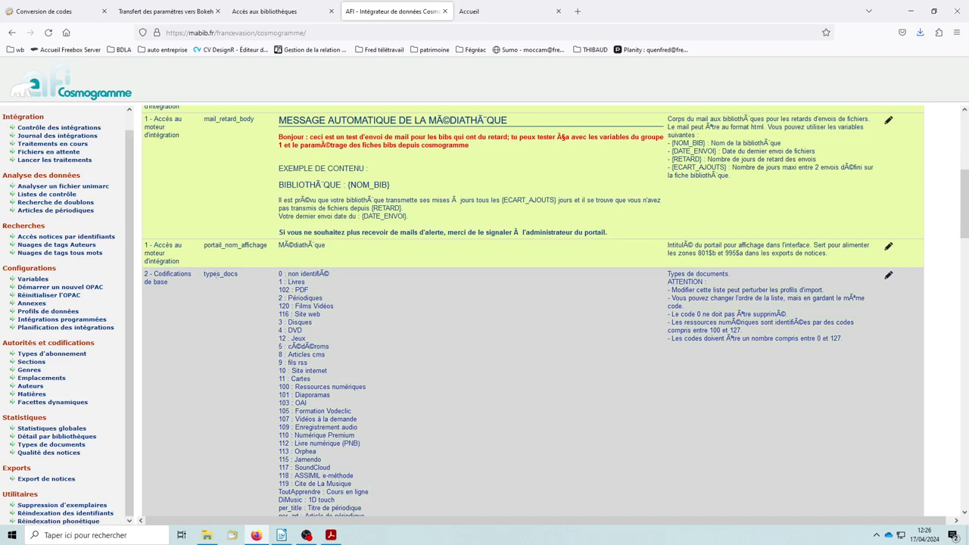
{"action": "scroll", "coordinate": [591, 315], "scroll_direction": "down", "scroll_amount": 2}
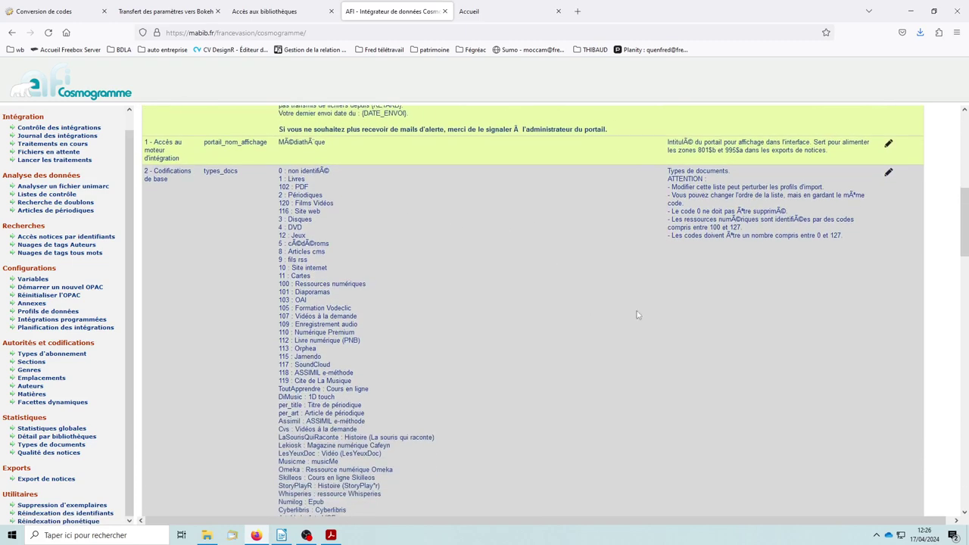
{"action": "left_click", "coordinate": [888, 173]}
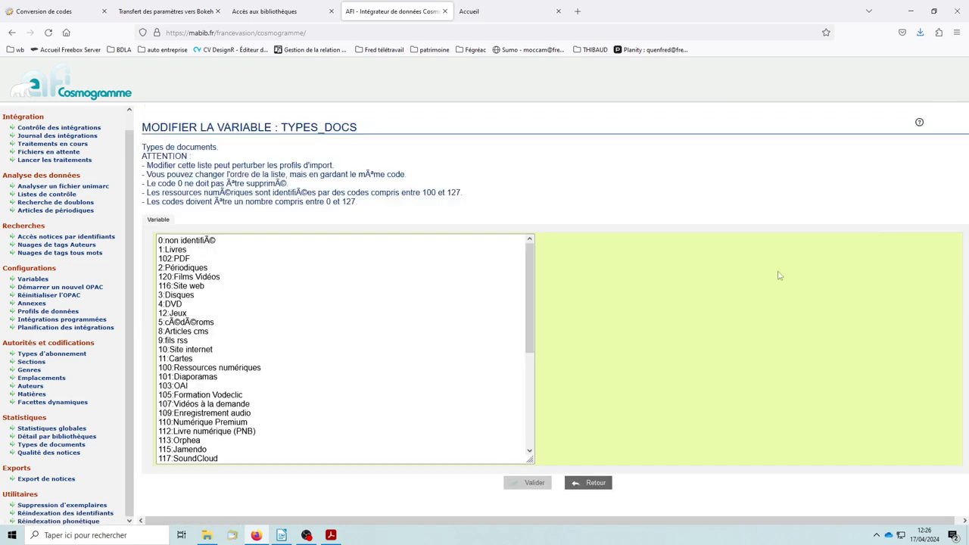
Insert a new line '6:Jeux vidéo' after 5:cédéroms and validate
{"action": "scroll", "coordinate": [242, 313], "scroll_direction": "down", "scroll_amount": 1}
{"action": "scroll", "coordinate": [242, 314], "scroll_direction": "down", "scroll_amount": 4}
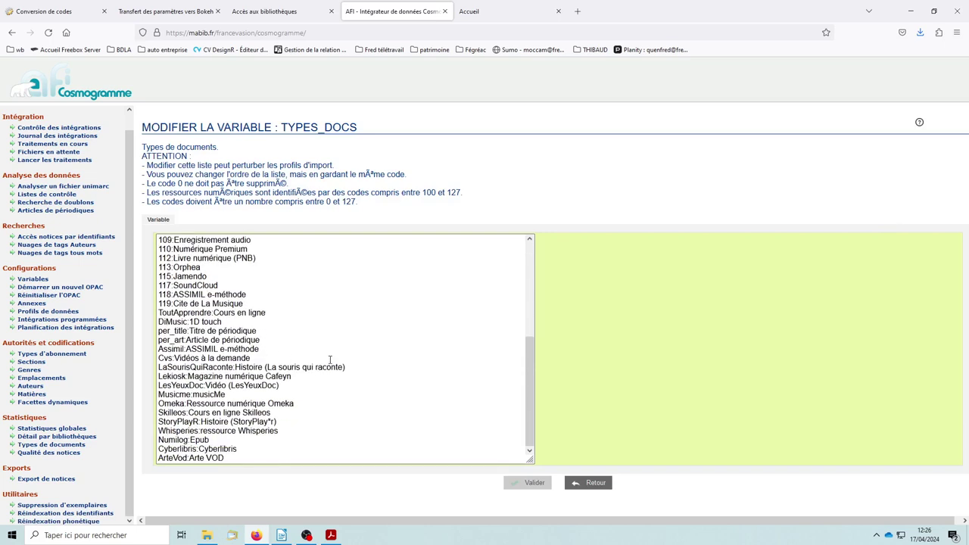
{"action": "scroll", "coordinate": [330, 360], "scroll_direction": "up", "scroll_amount": 5}
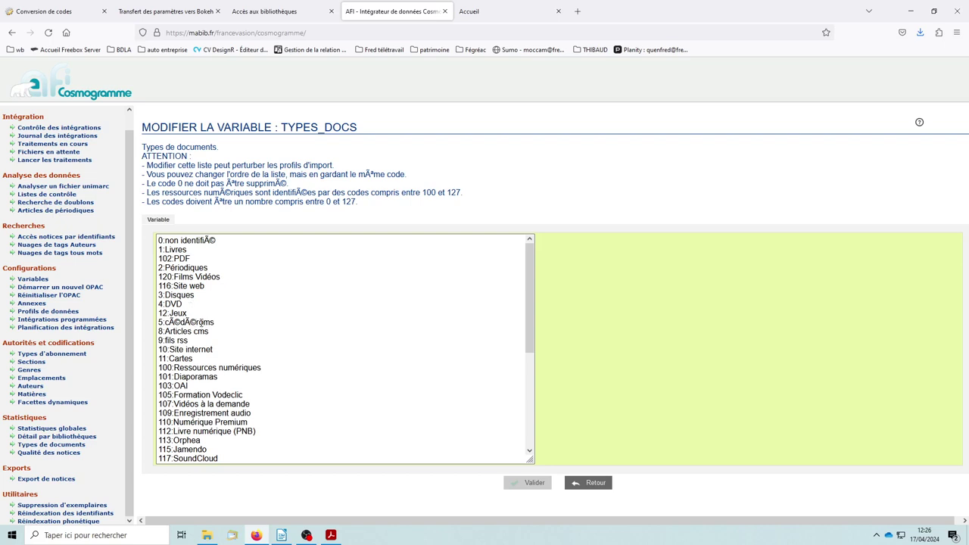
{"action": "left_click", "coordinate": [228, 321]}
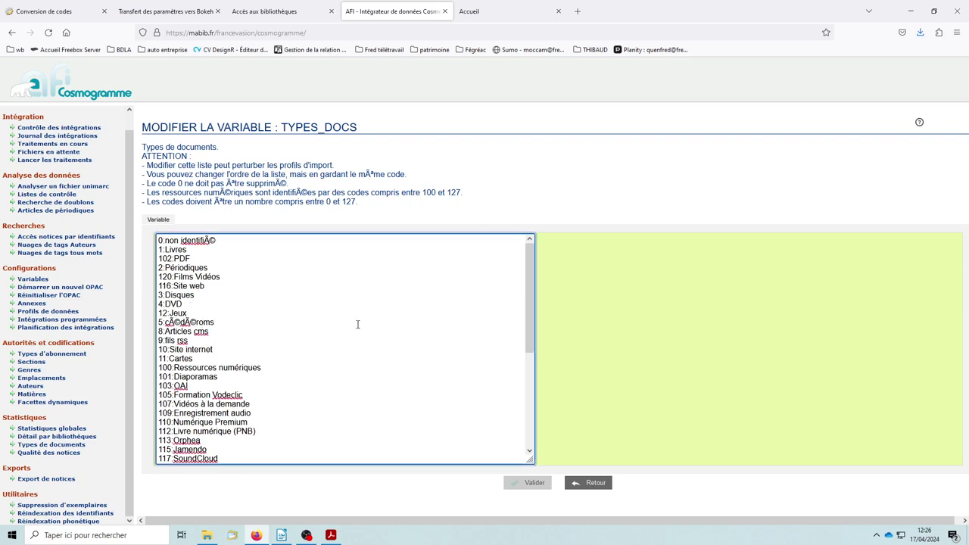
{"action": "key", "text": "Return"}
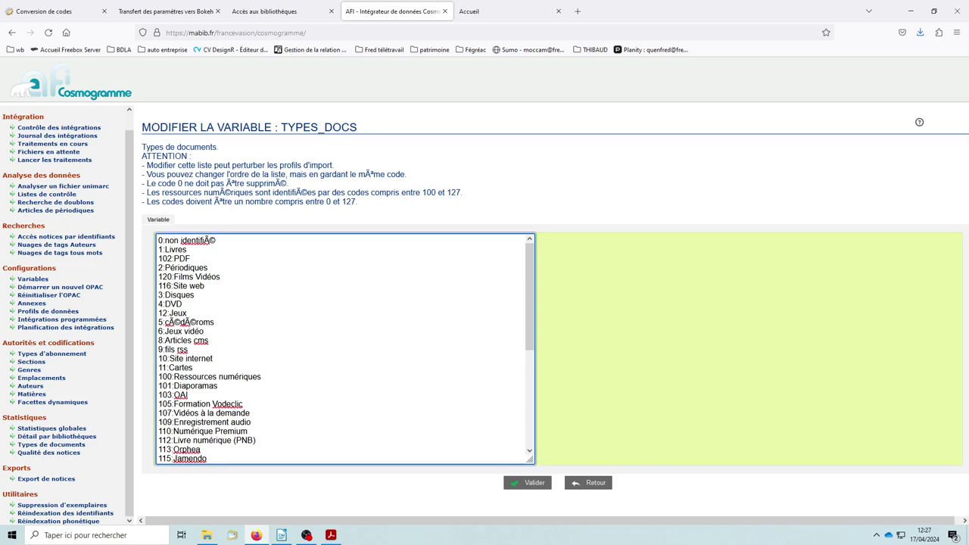
{"action": "left_click", "coordinate": [532, 483]}
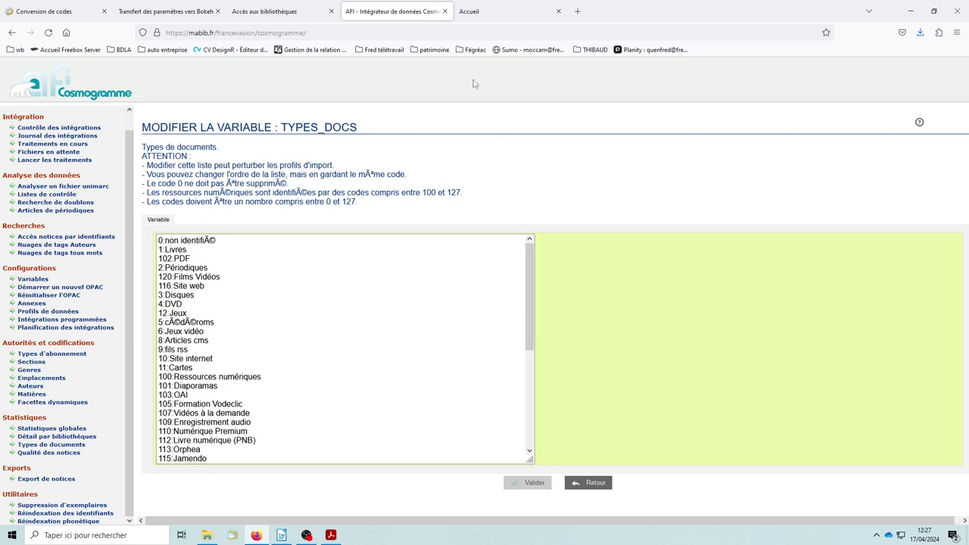
Go to Bokeh's Catalogues > Types de documents and edit the Jeux vidéo entry
{"action": "left_click", "coordinate": [498, 13]}
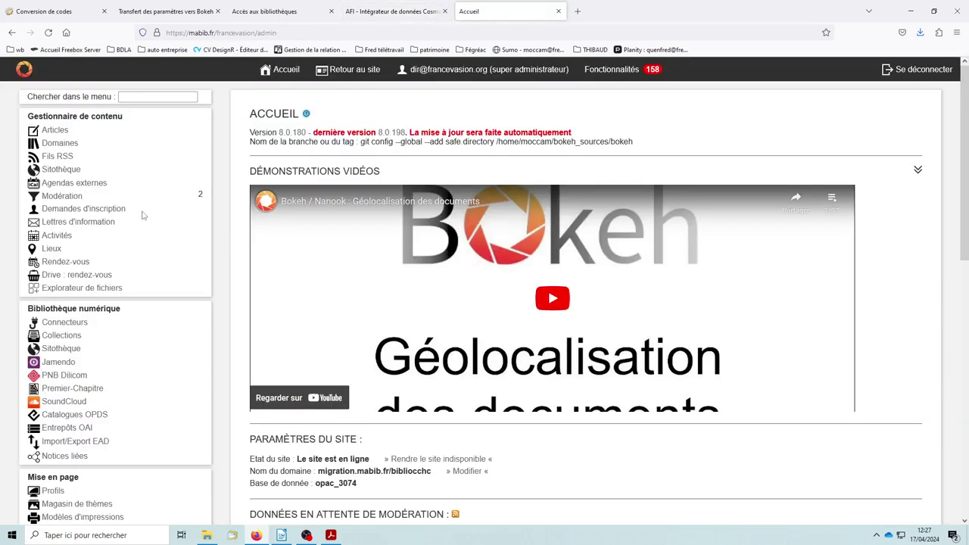
{"action": "scroll", "coordinate": [112, 266], "scroll_direction": "down", "scroll_amount": 1}
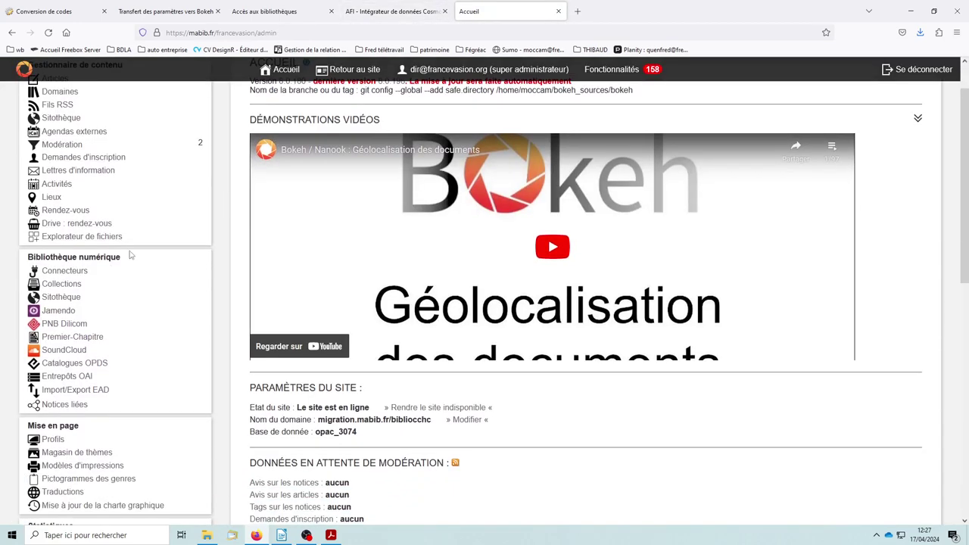
{"action": "scroll", "coordinate": [137, 257], "scroll_direction": "down", "scroll_amount": 4}
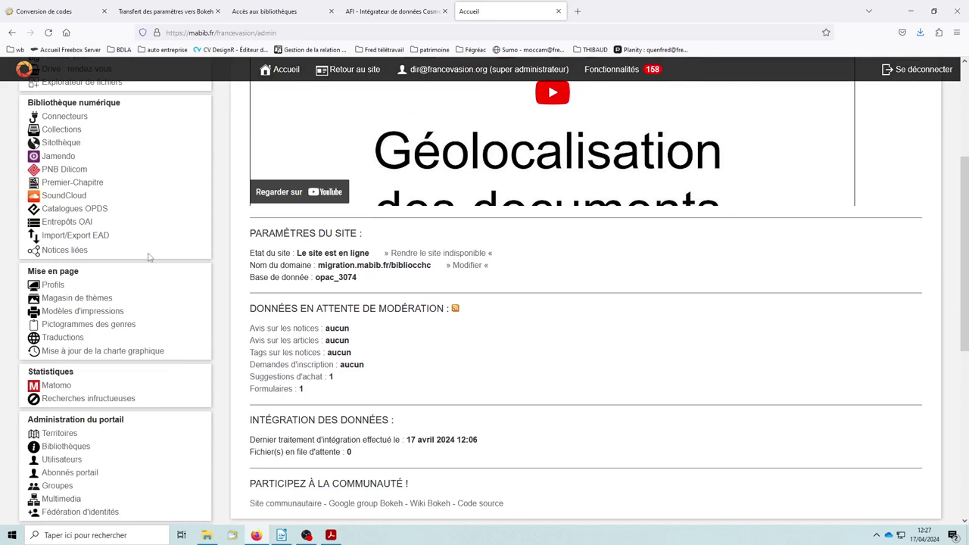
{"action": "scroll", "coordinate": [131, 258], "scroll_direction": "down", "scroll_amount": 5}
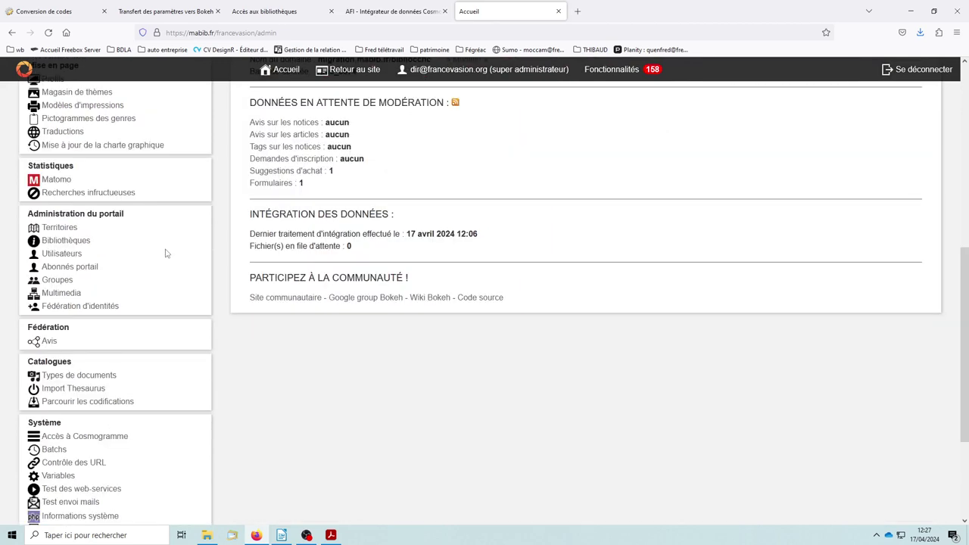
{"action": "left_click", "coordinate": [83, 376]}
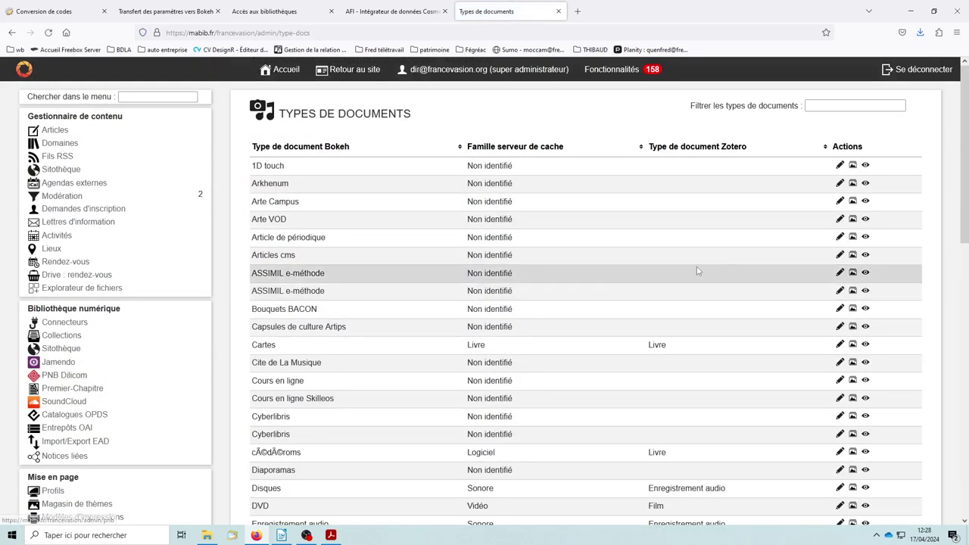
{"action": "scroll", "coordinate": [390, 333], "scroll_direction": "down", "scroll_amount": 4}
{"action": "scroll", "coordinate": [463, 336], "scroll_direction": "down", "scroll_amount": 4}
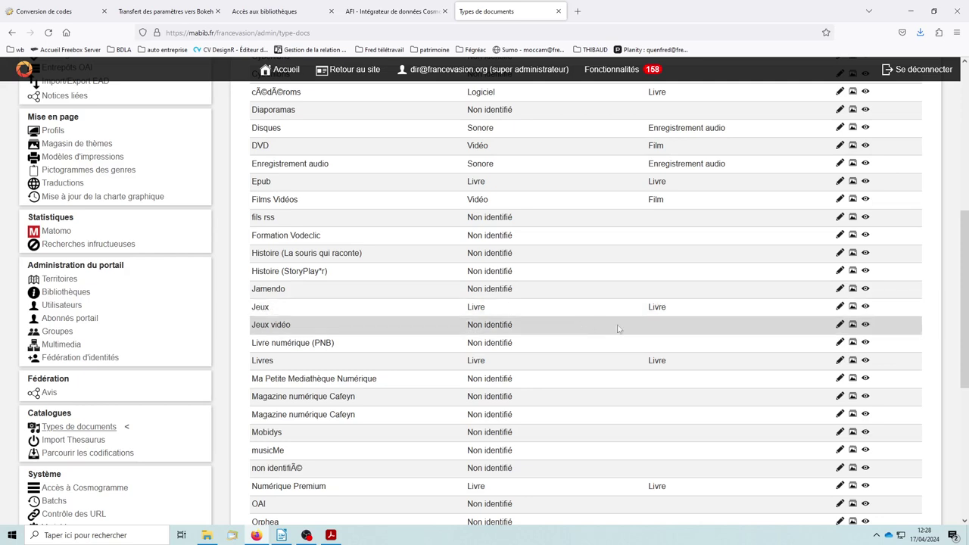
{"action": "left_click", "coordinate": [839, 325]}
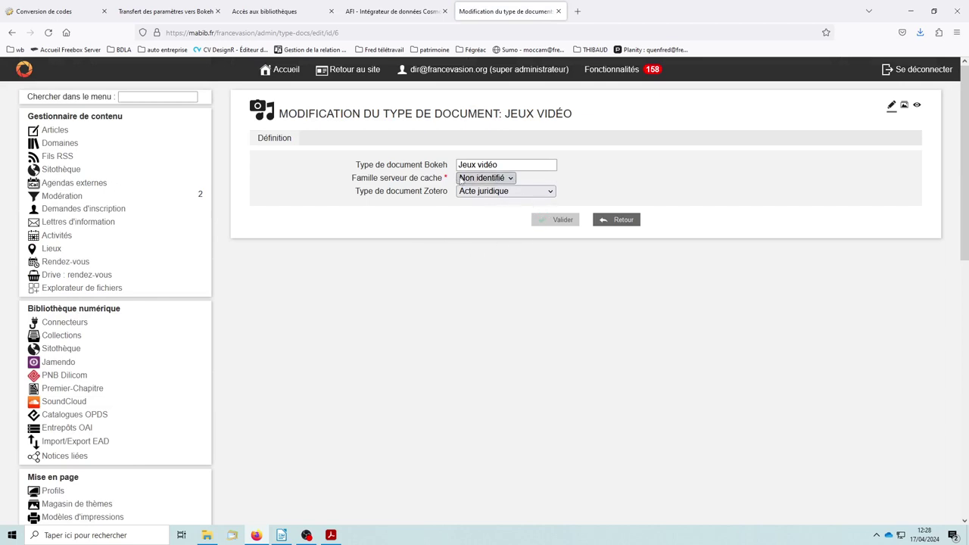
Set Jeux vidéo's cache server family to Logiciel and Zotero type to Livre, then validate
{"action": "left_click", "coordinate": [490, 178]}
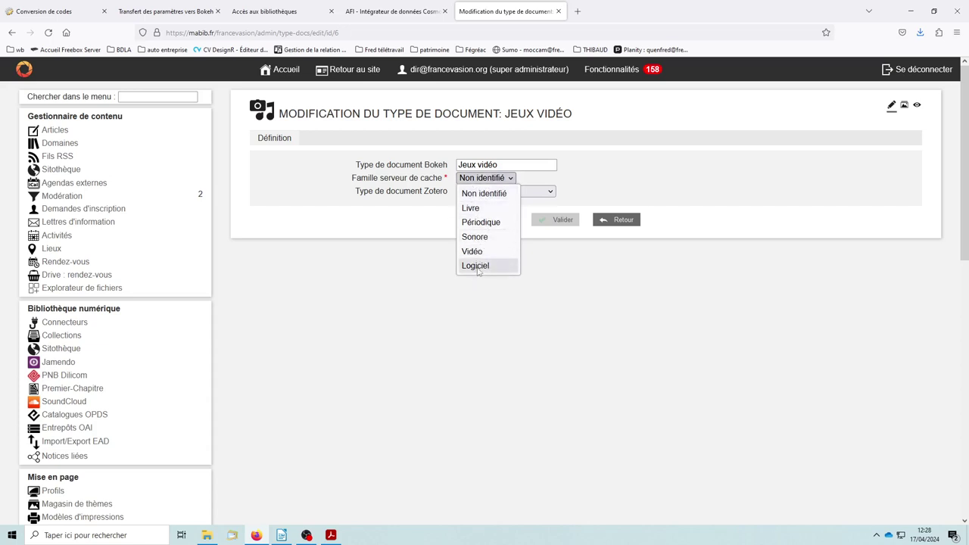
{"action": "left_click", "coordinate": [478, 266]}
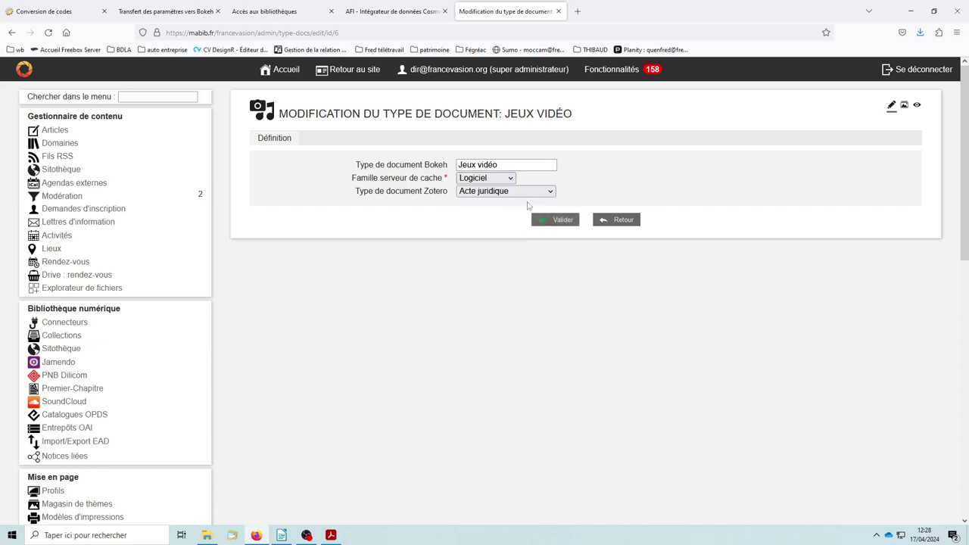
{"action": "left_click", "coordinate": [486, 193]}
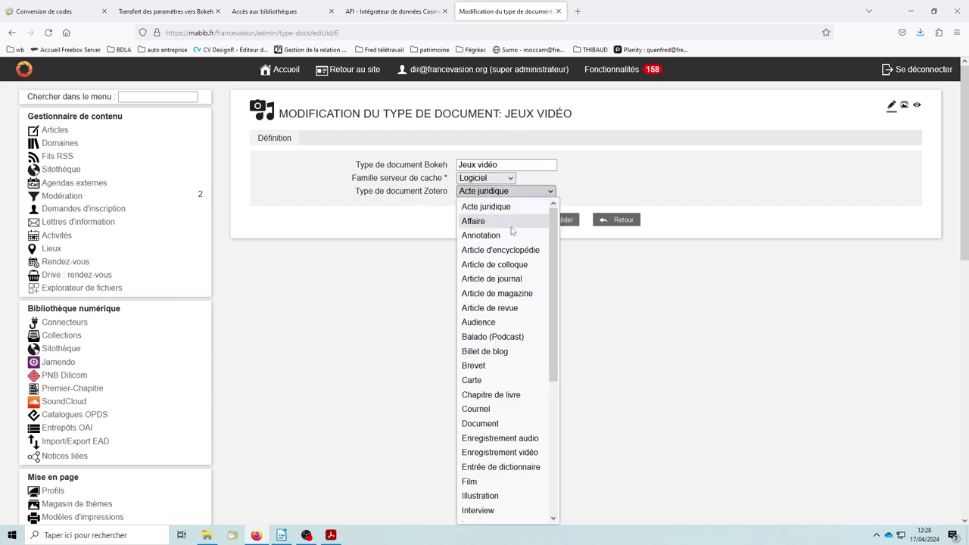
{"action": "scroll", "coordinate": [507, 337], "scroll_direction": "down", "scroll_amount": 5}
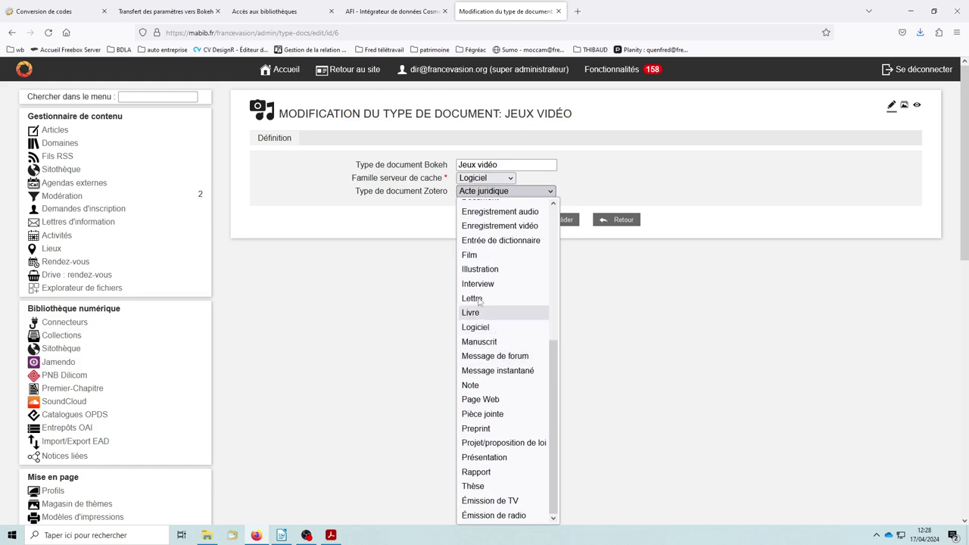
{"action": "scroll", "coordinate": [500, 314], "scroll_direction": "up", "scroll_amount": 5}
{"action": "scroll", "coordinate": [493, 365], "scroll_direction": "down", "scroll_amount": 3}
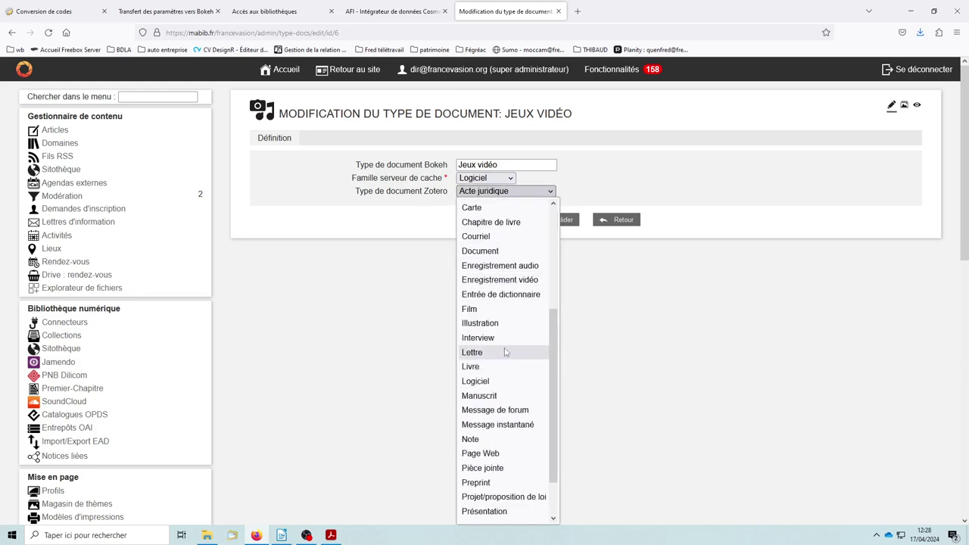
{"action": "left_click", "coordinate": [478, 368]}
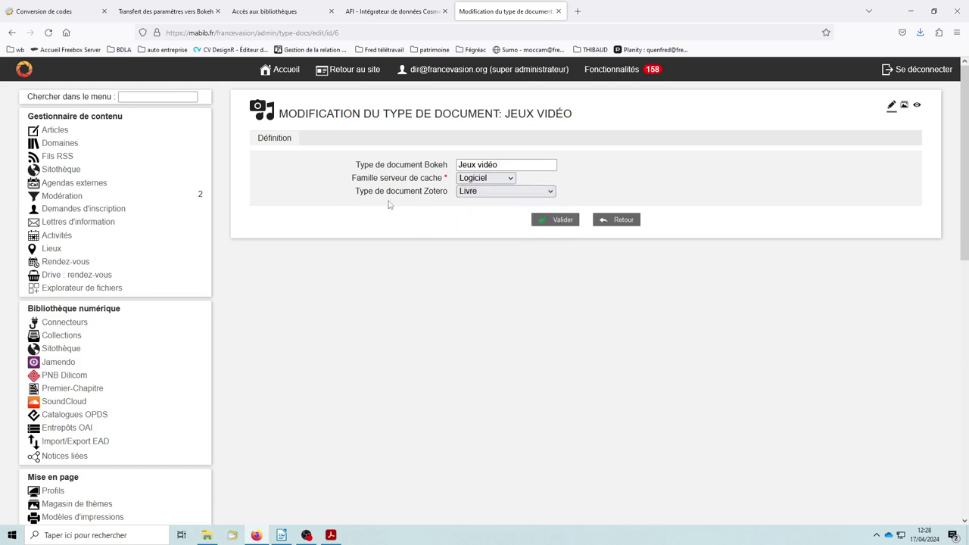
{"action": "left_click", "coordinate": [561, 220]}
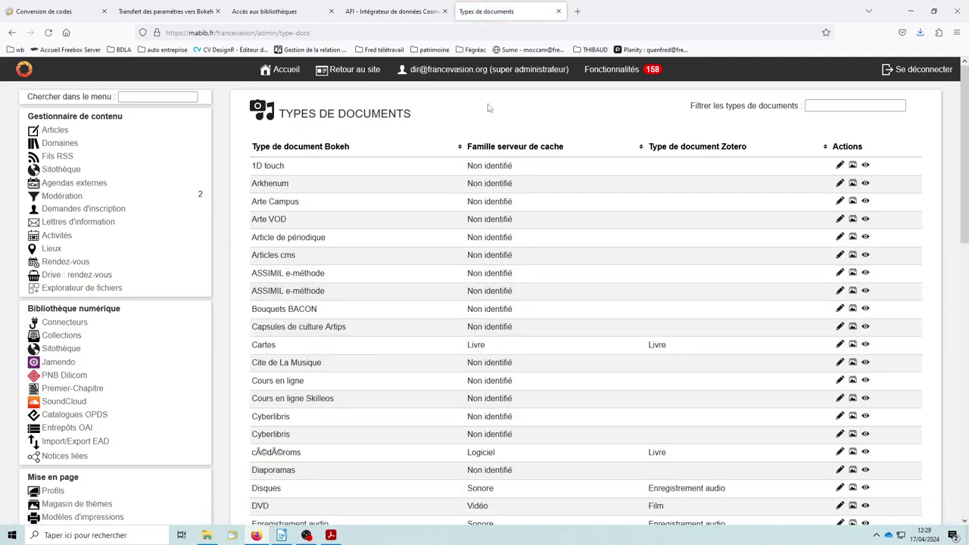
Open the Type de documents mappings of the Waterbear data profile in Cosmogramme
{"action": "left_click", "coordinate": [396, 13]}
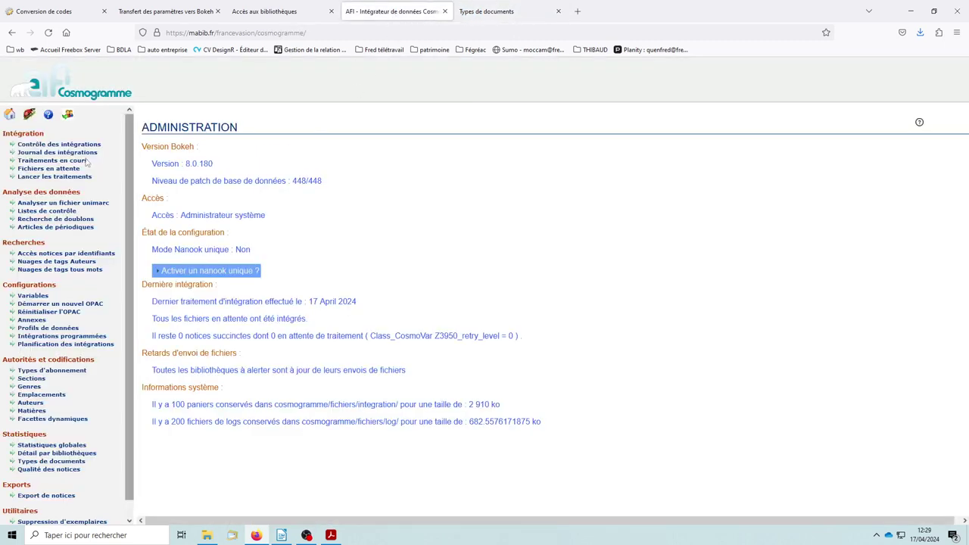
{"action": "scroll", "coordinate": [55, 211], "scroll_direction": "down", "scroll_amount": 1}
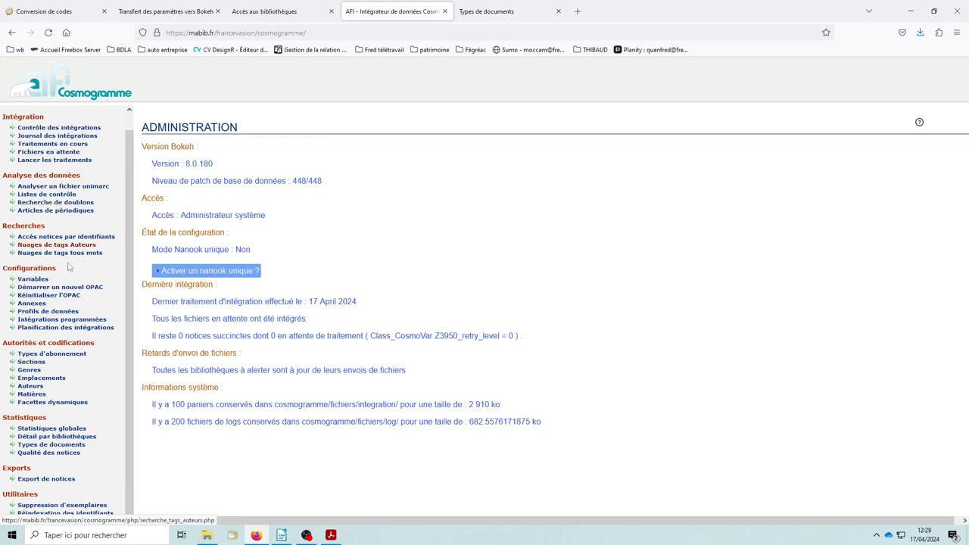
{"action": "left_click", "coordinate": [33, 311]}
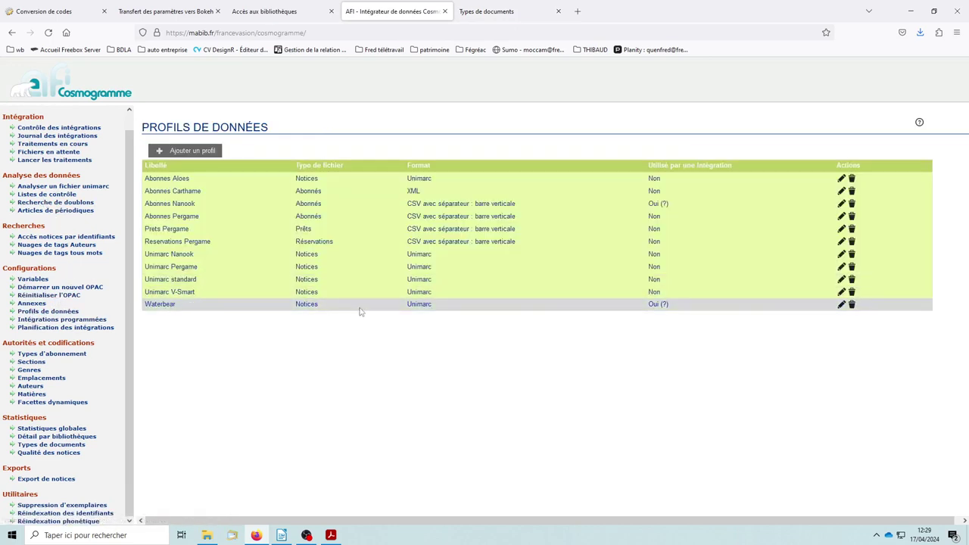
{"action": "left_click", "coordinate": [841, 305]}
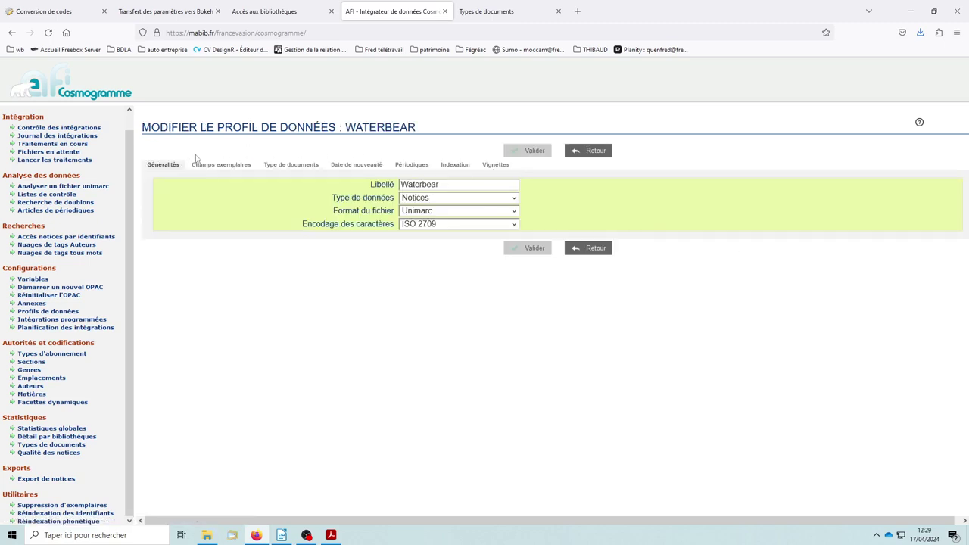
{"action": "left_click", "coordinate": [296, 164]}
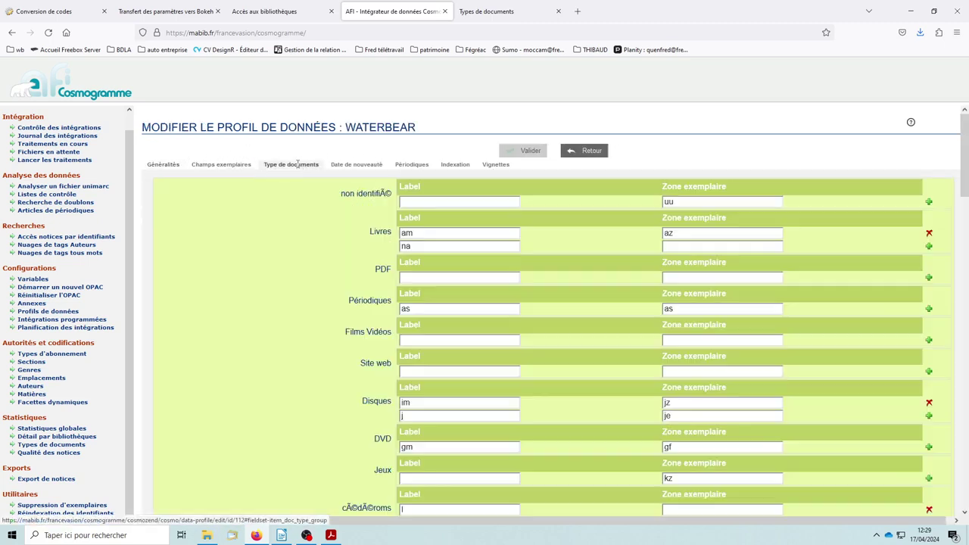
{"action": "scroll", "coordinate": [763, 260], "scroll_direction": "down", "scroll_amount": 2}
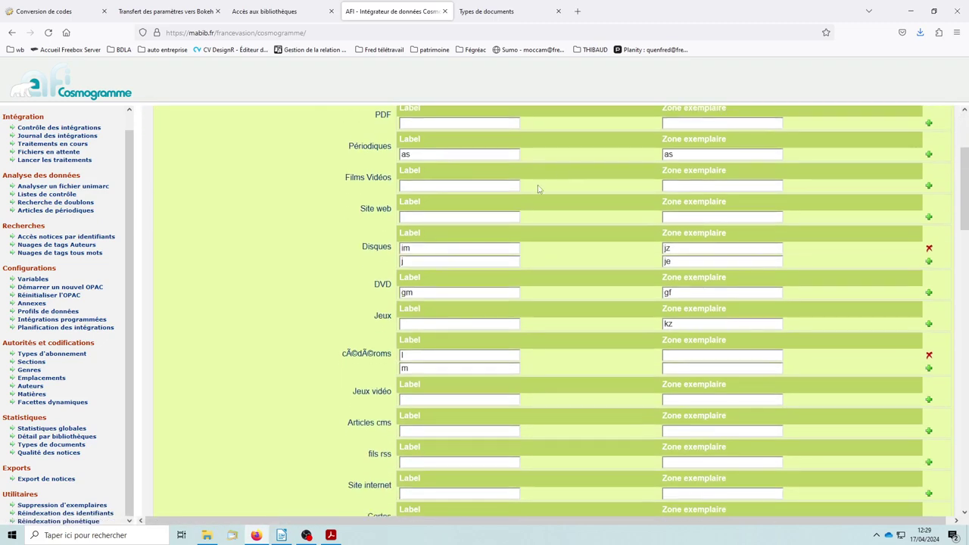
{"action": "scroll", "coordinate": [788, 292], "scroll_direction": "up", "scroll_amount": 2}
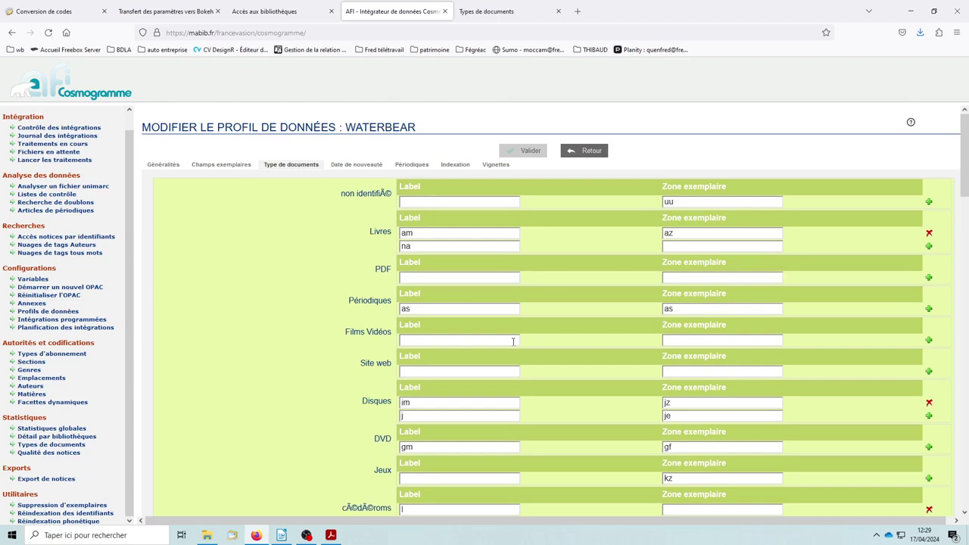
{"action": "scroll", "coordinate": [606, 277], "scroll_direction": "down", "scroll_amount": 2}
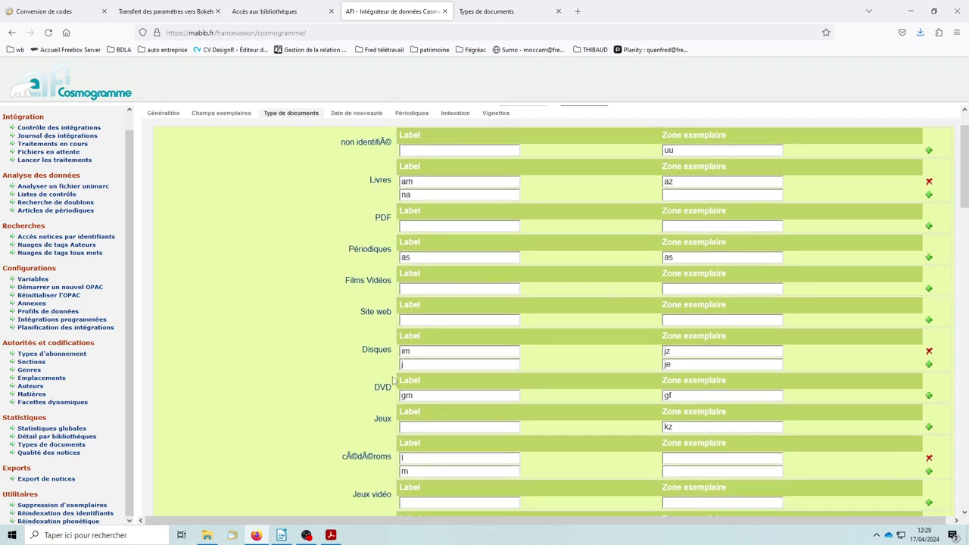
{"action": "scroll", "coordinate": [373, 343], "scroll_direction": "down", "scroll_amount": 4}
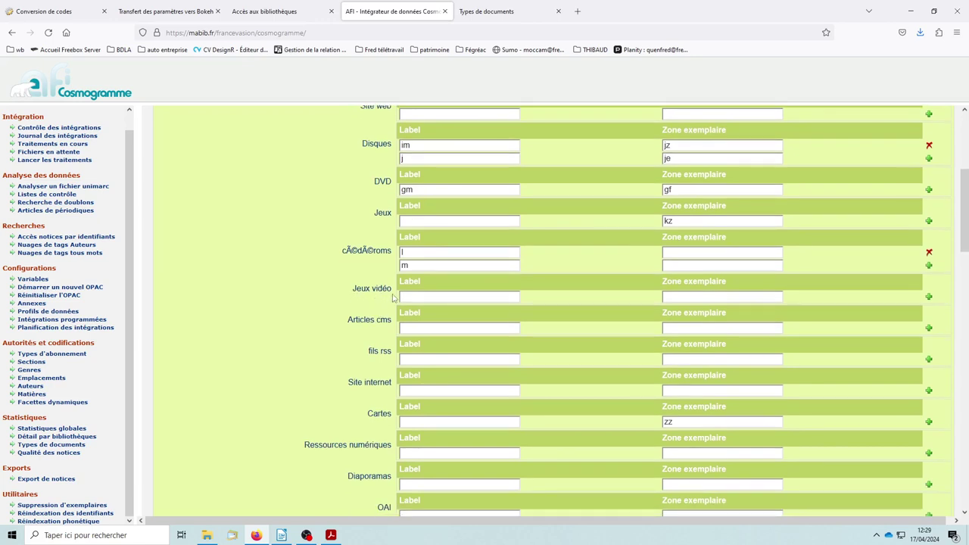
Fill in the Jeux vidéo zone, save the profile, and go back to Conversion de codes
{"action": "left_click", "coordinate": [678, 296]}
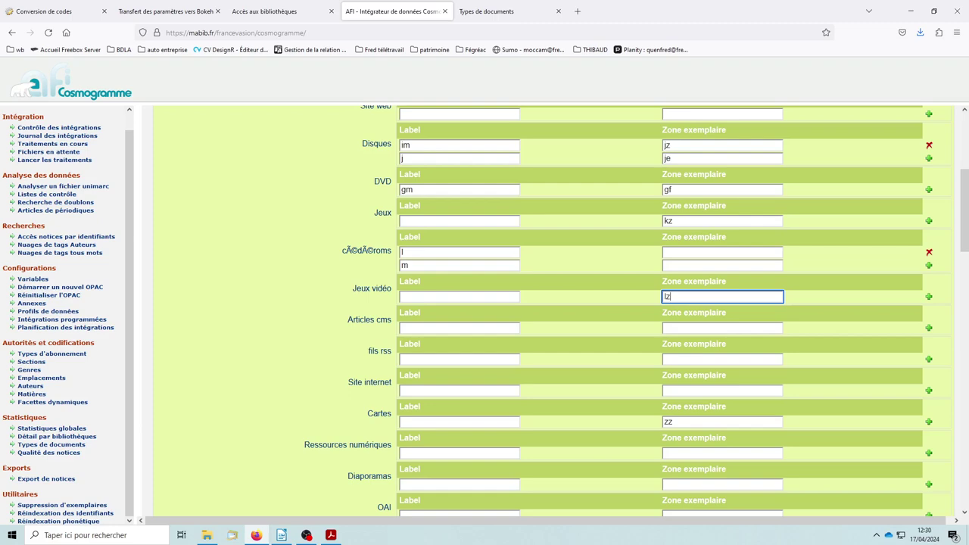
{"action": "scroll", "coordinate": [811, 309], "scroll_direction": "down", "scroll_amount": 8}
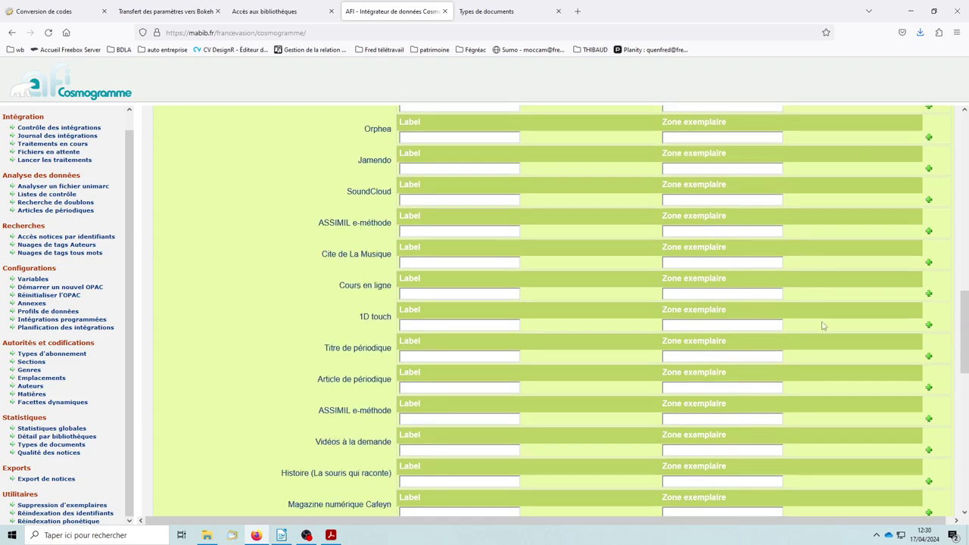
{"action": "scroll", "coordinate": [823, 326], "scroll_direction": "down", "scroll_amount": 10}
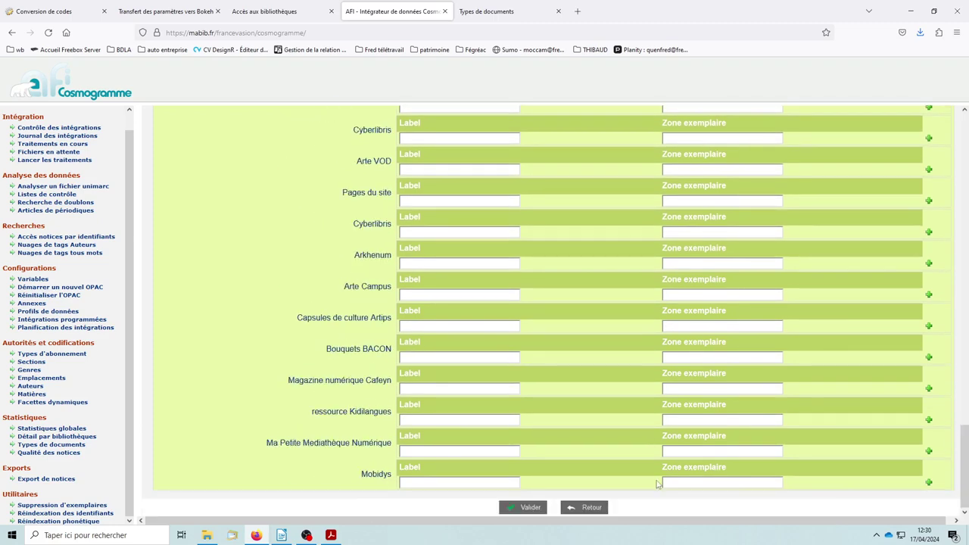
{"action": "left_click", "coordinate": [524, 507]}
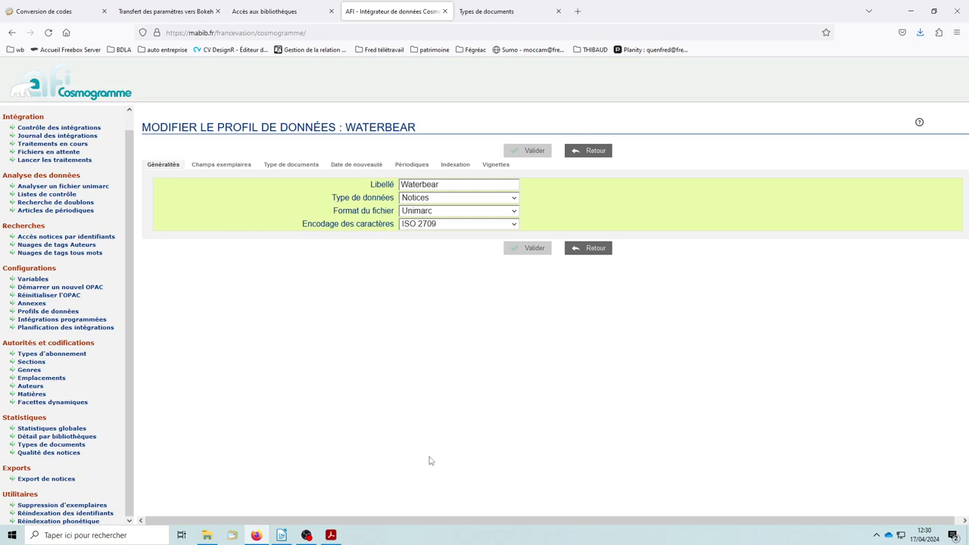
{"action": "left_click", "coordinate": [57, 15]}
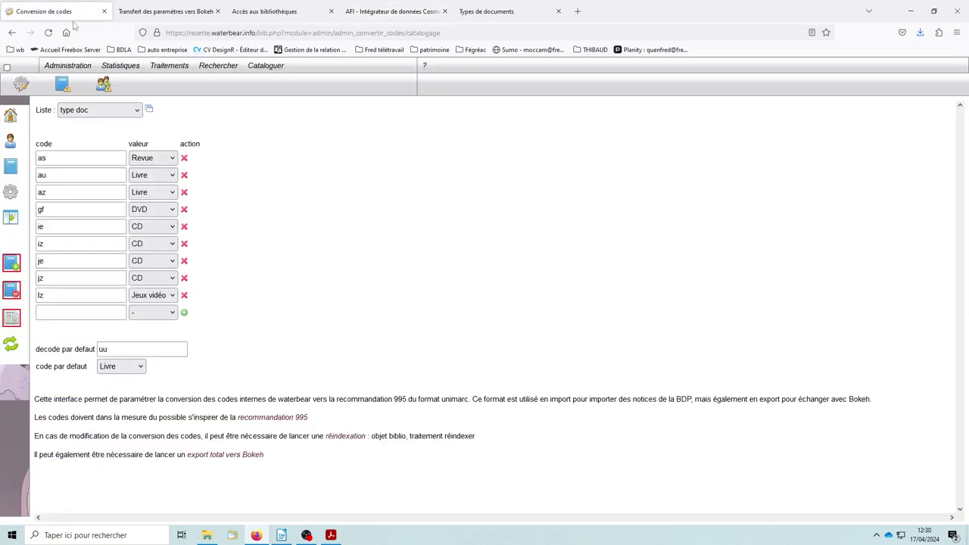